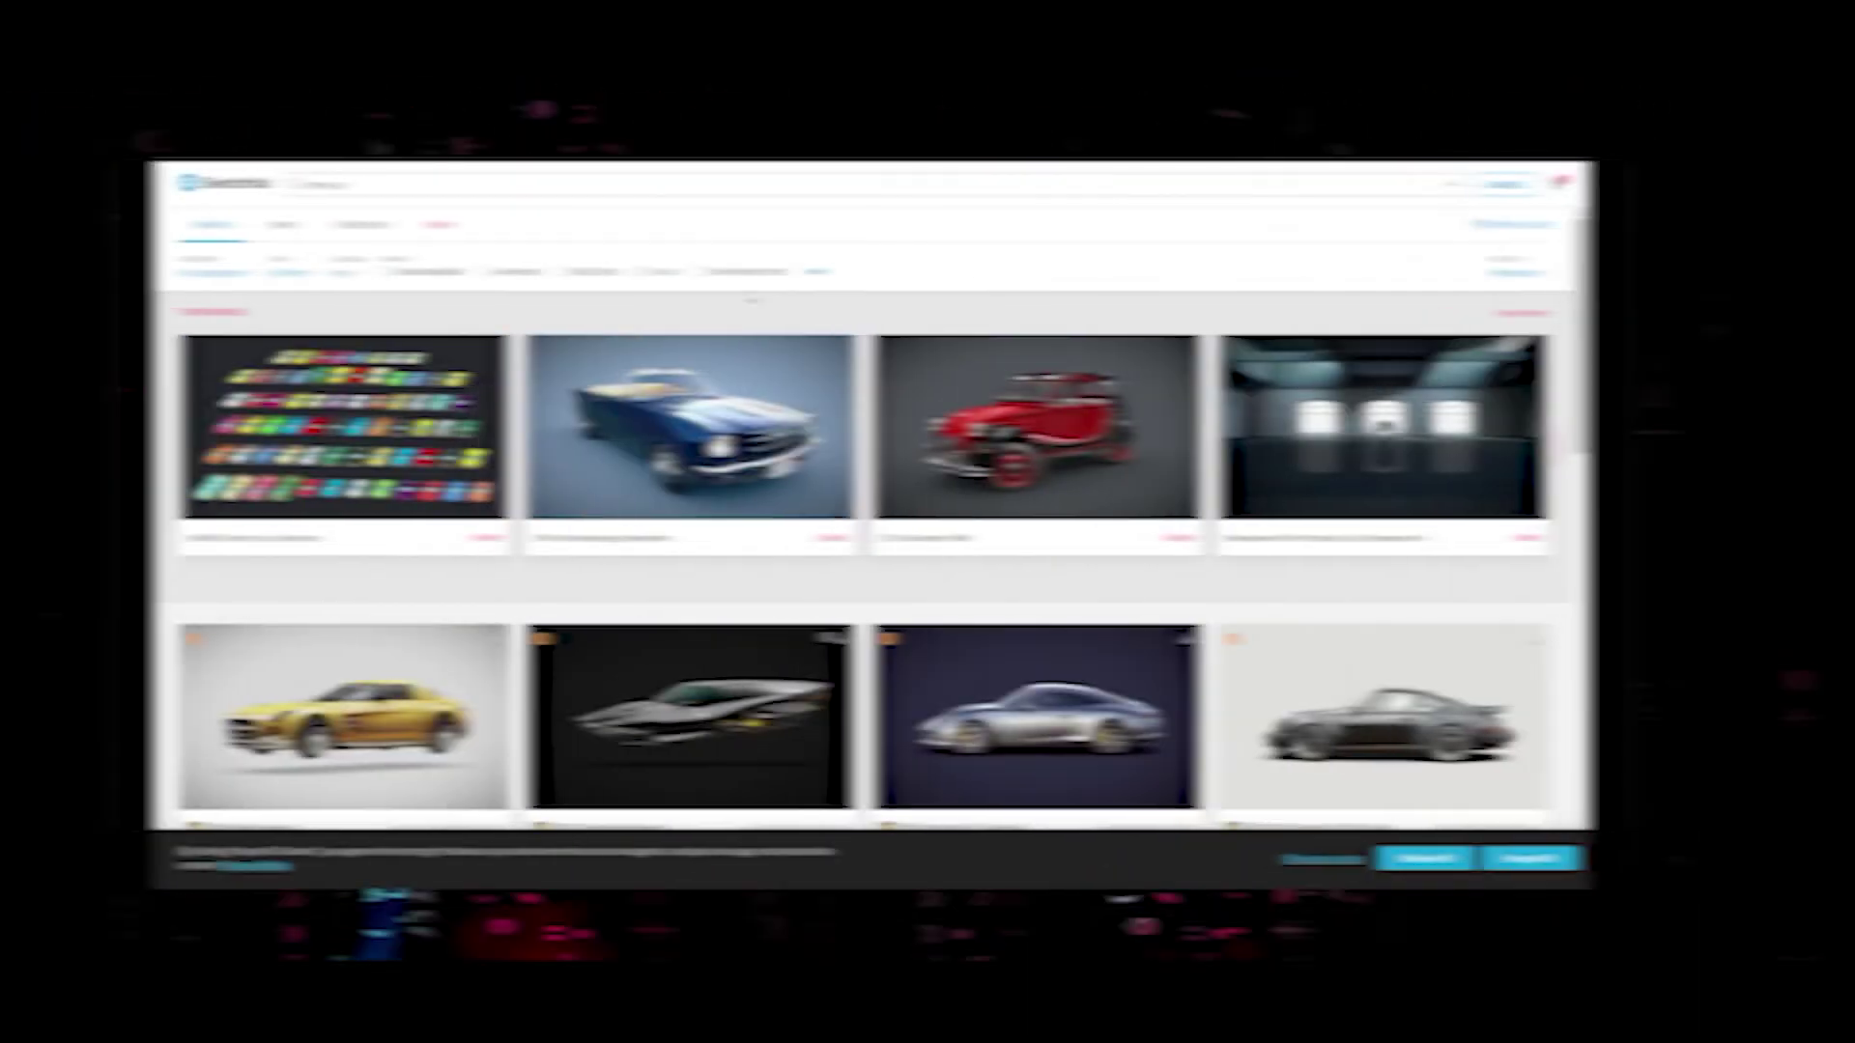
Look through the free car models on Sketchfab and inspect the red car model in Blender
scroll(1343, 513, down, 4)
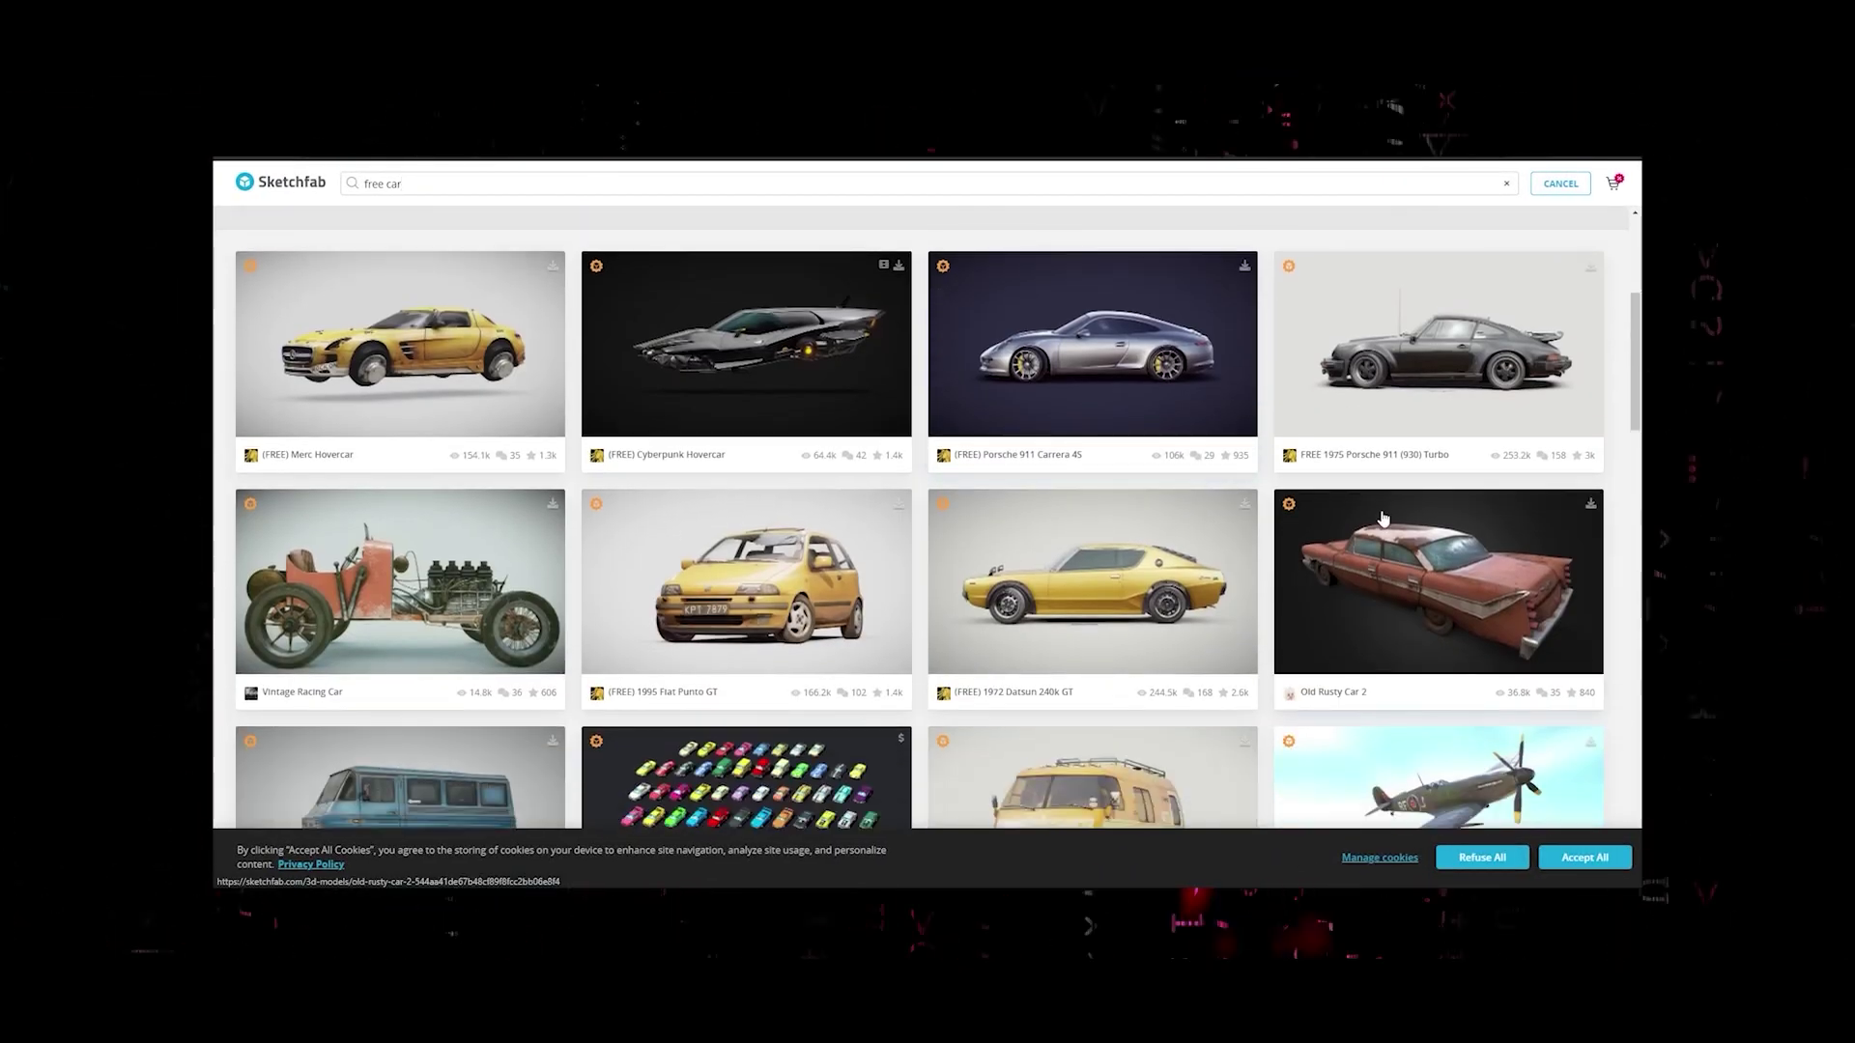
scroll(1343, 513, down, 5)
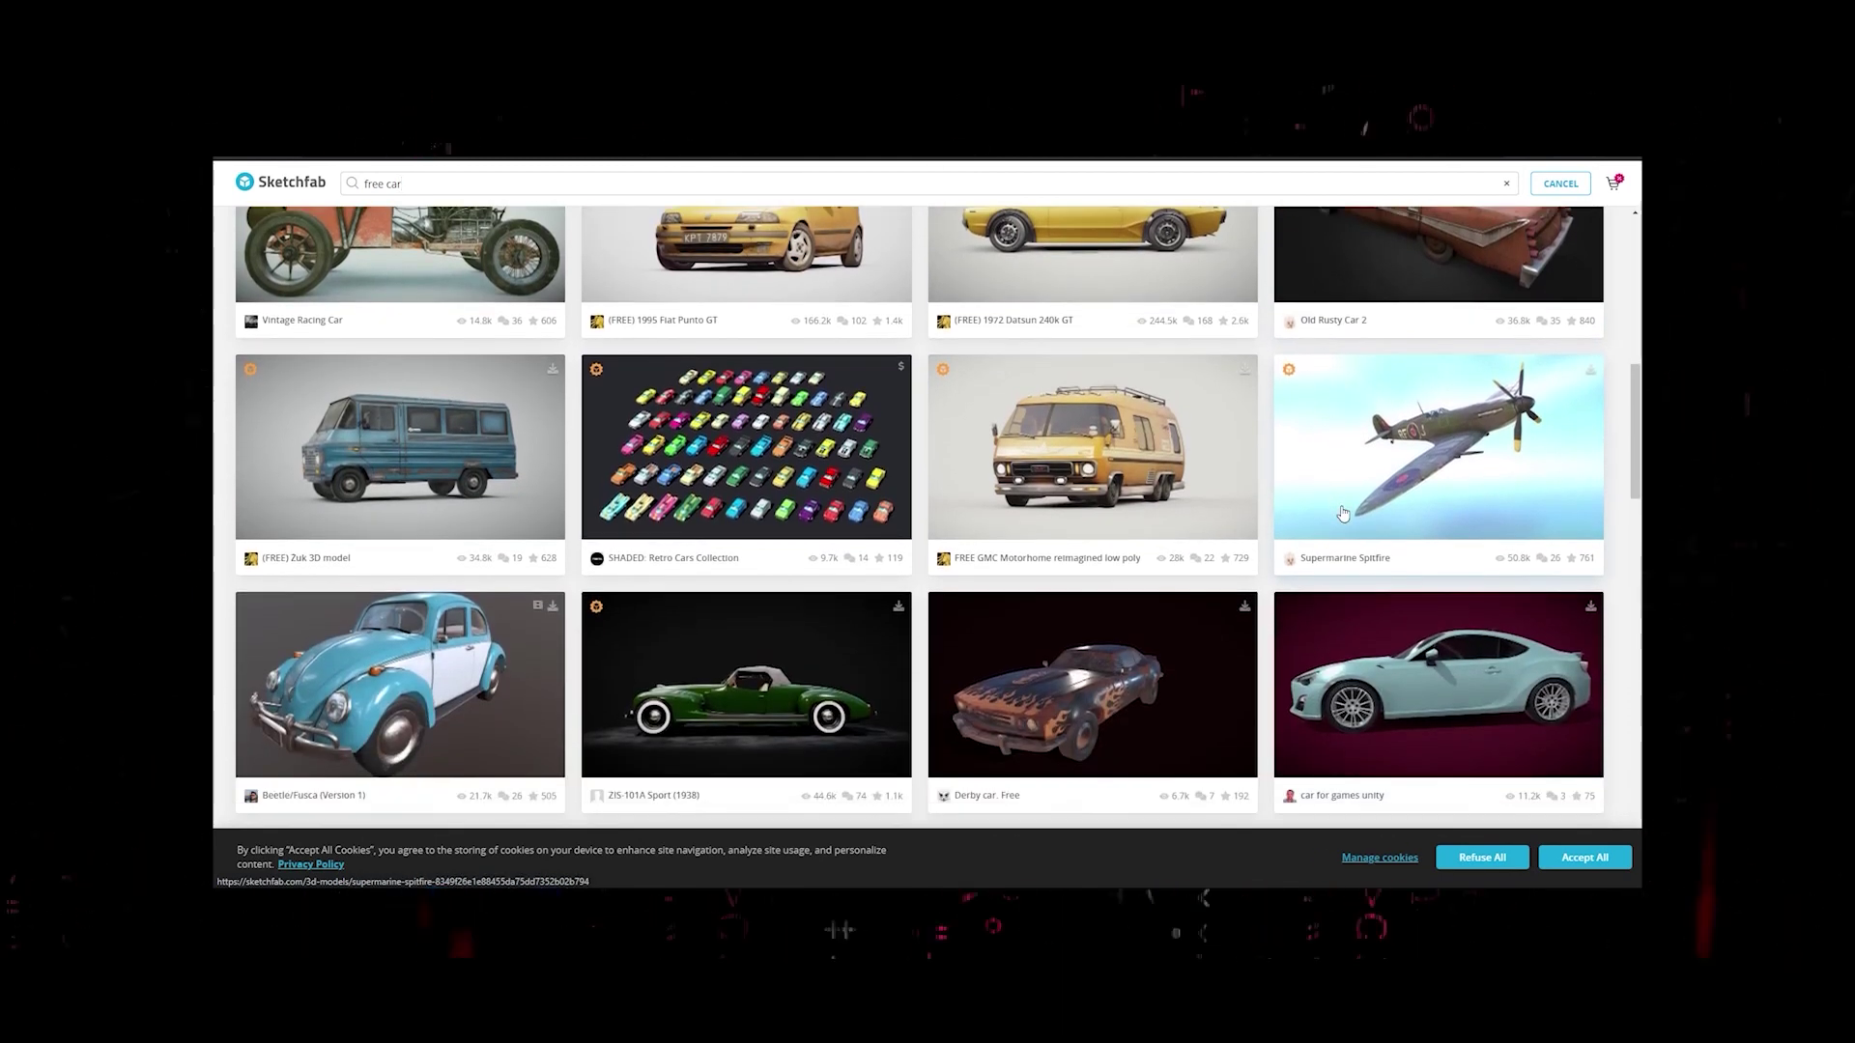
scroll(1343, 513, down, 5)
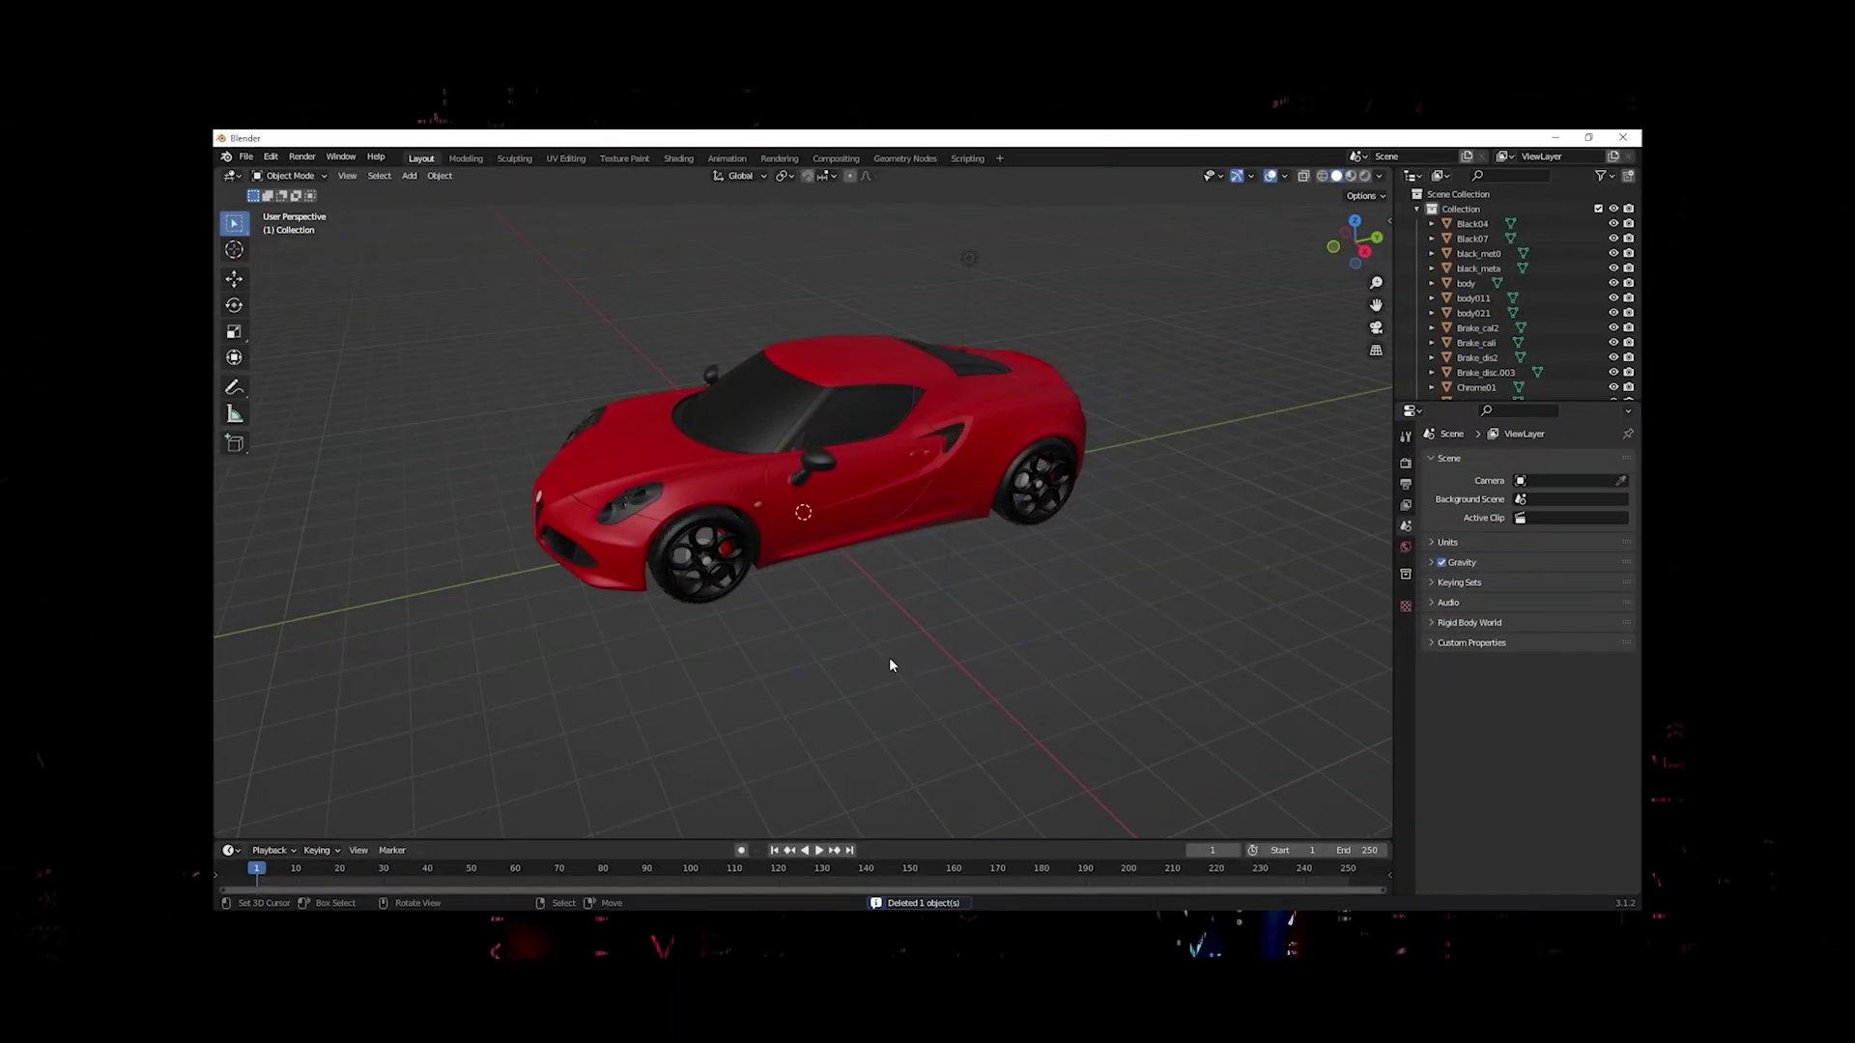
mouse_move(889, 663)
middle_down()
mouse_move(857, 663)
mouse_move(1005, 654)
middle_up()
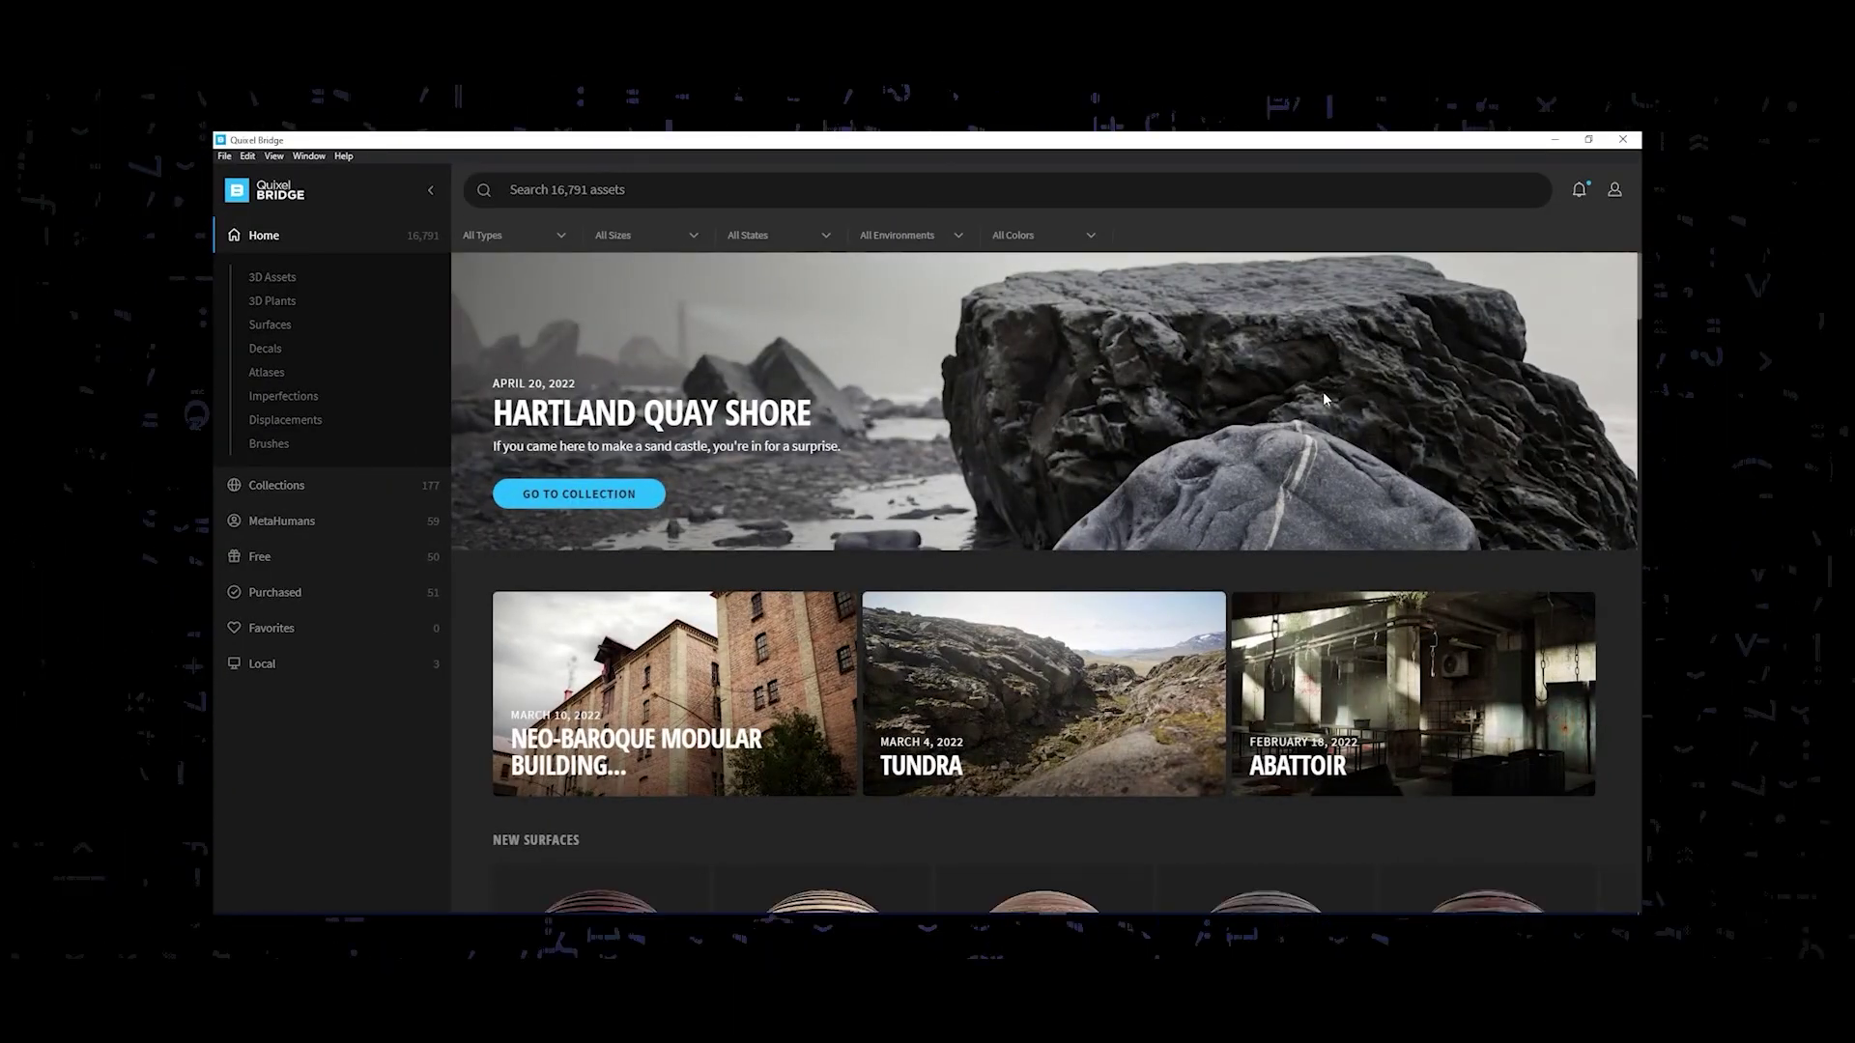
Browse the 3D assets and the Sand surfaces in Quixel Bridge for scene materials, and check the car model in Blender
click(273, 277)
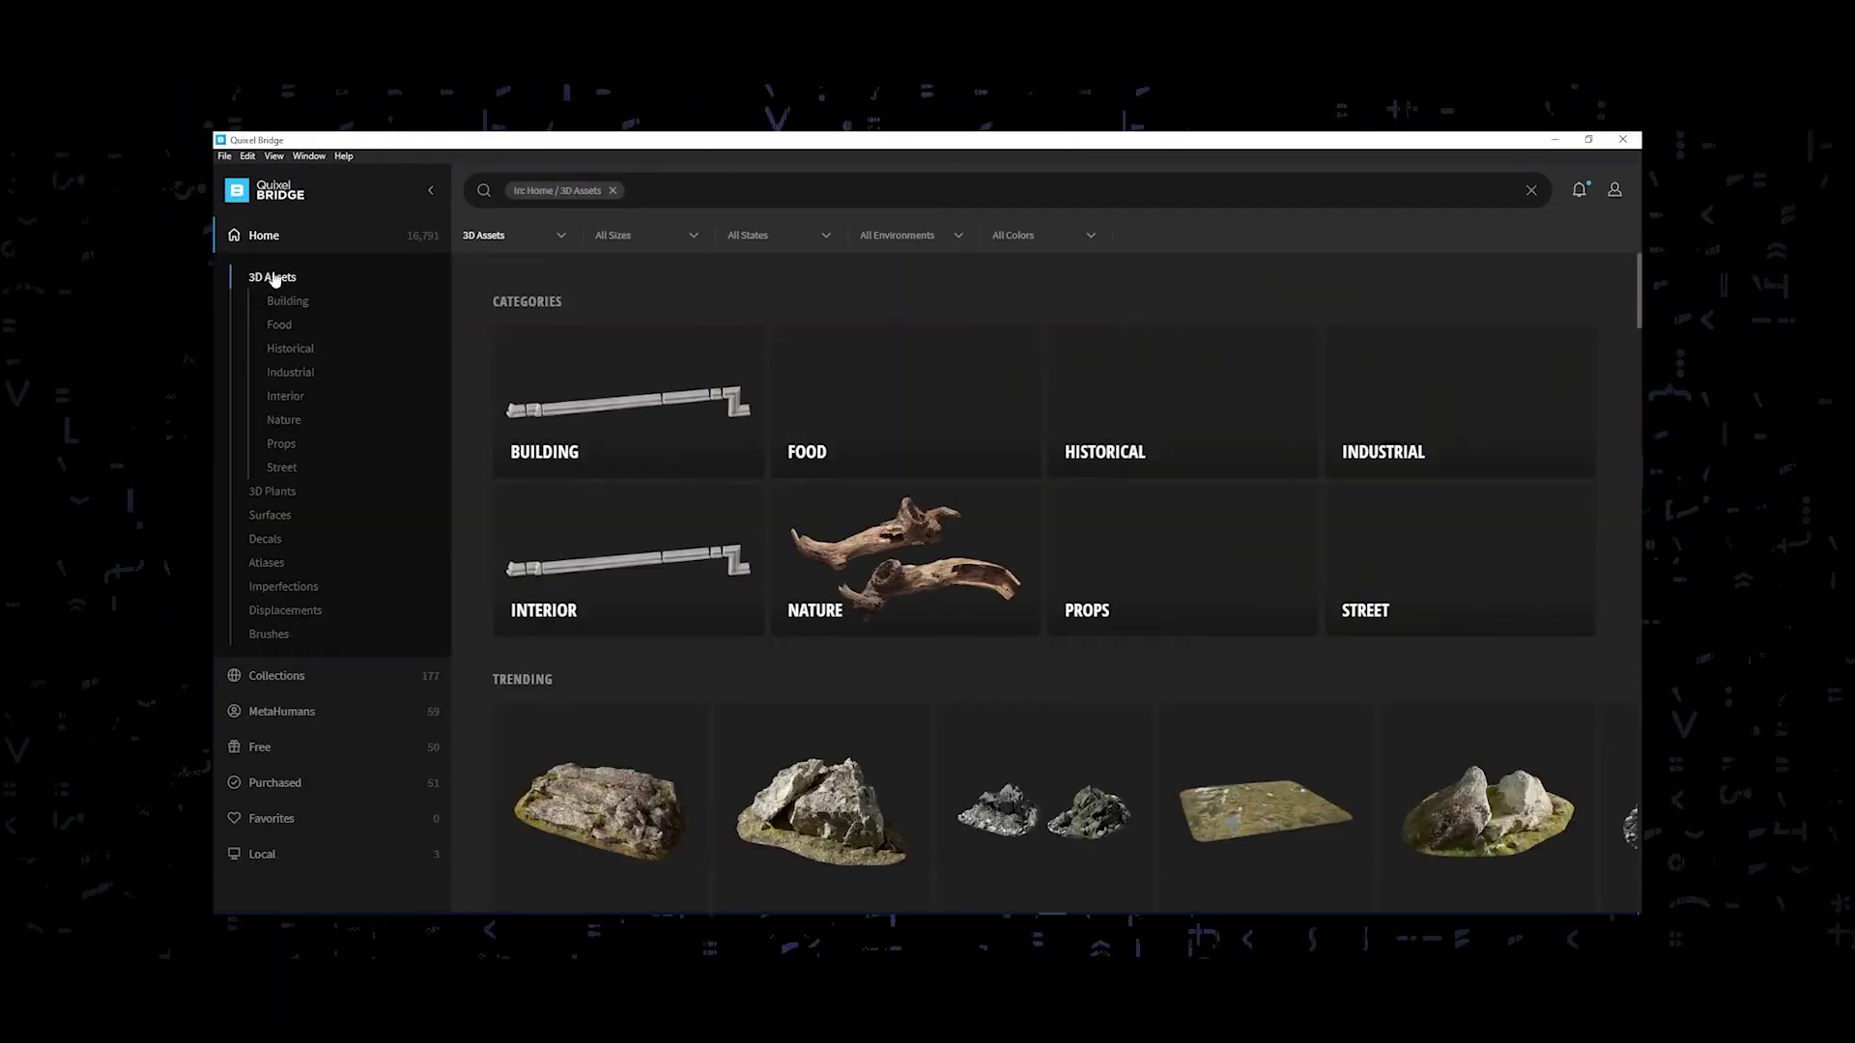
scroll(523, 469, down, 15)
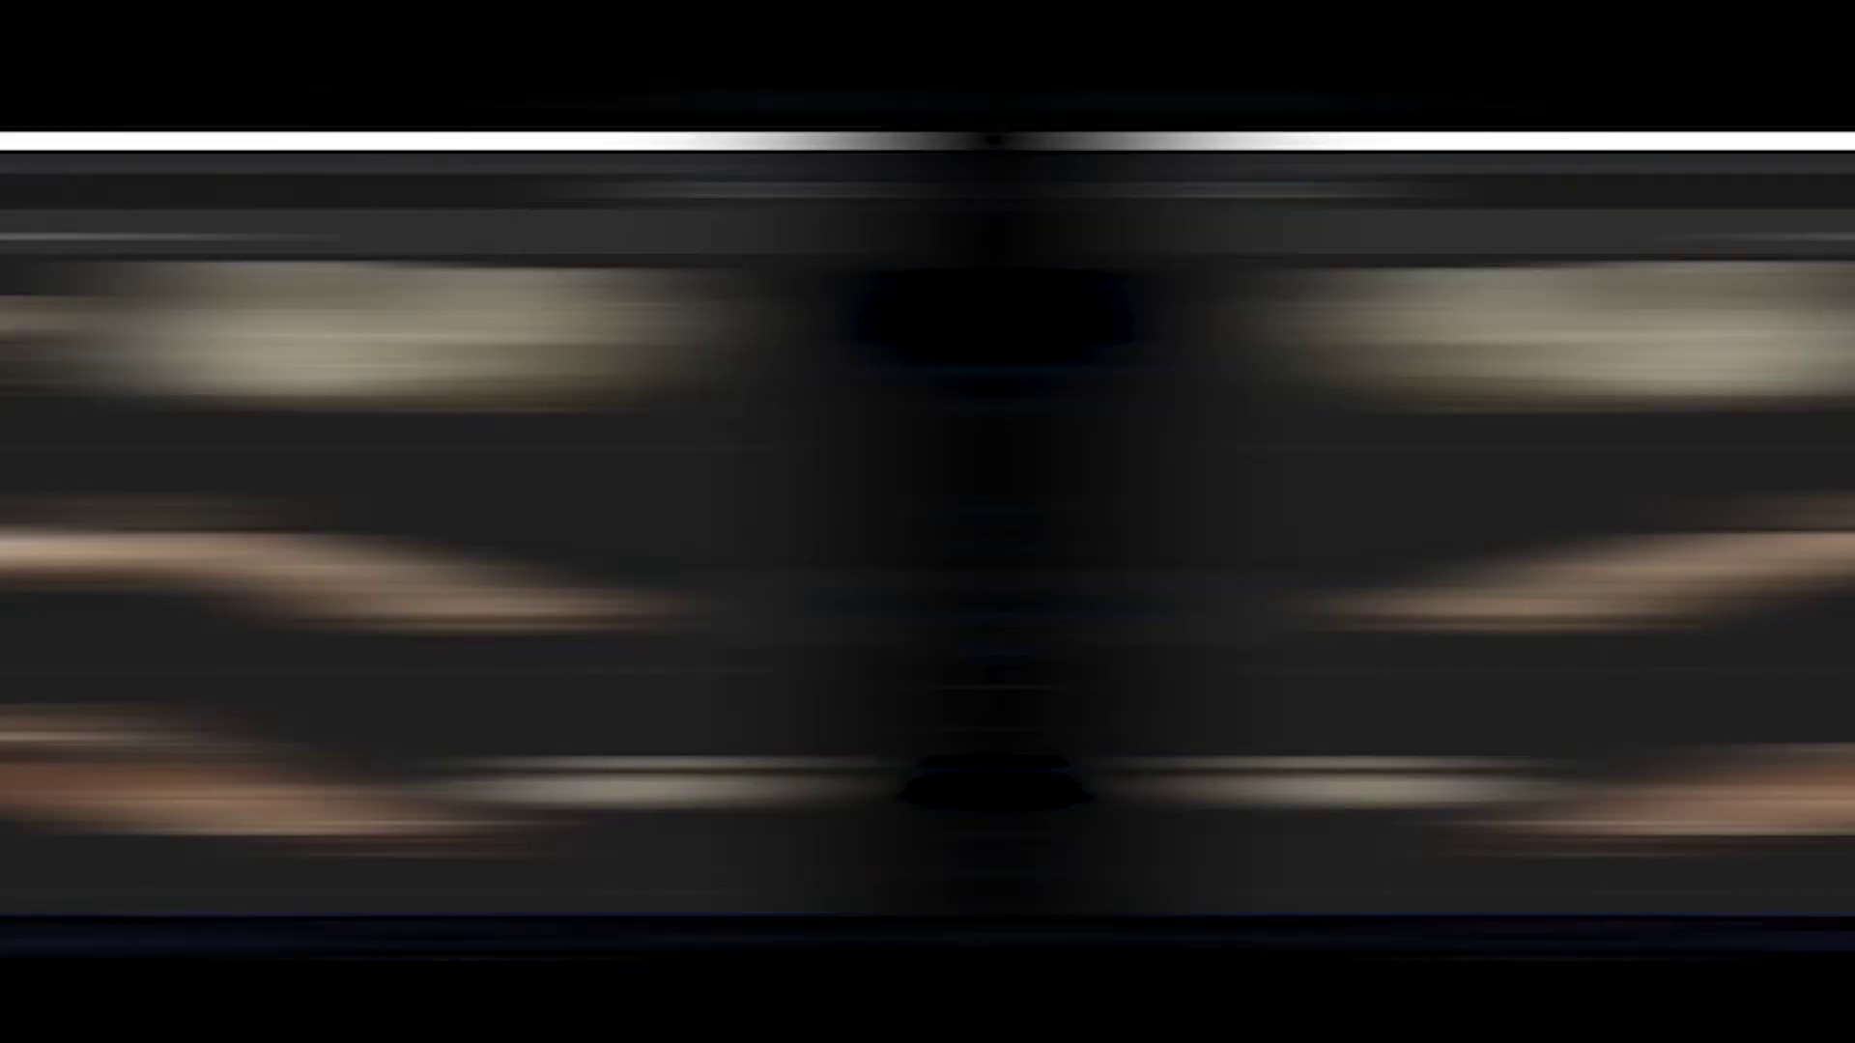
scroll(525, 468, down, 10)
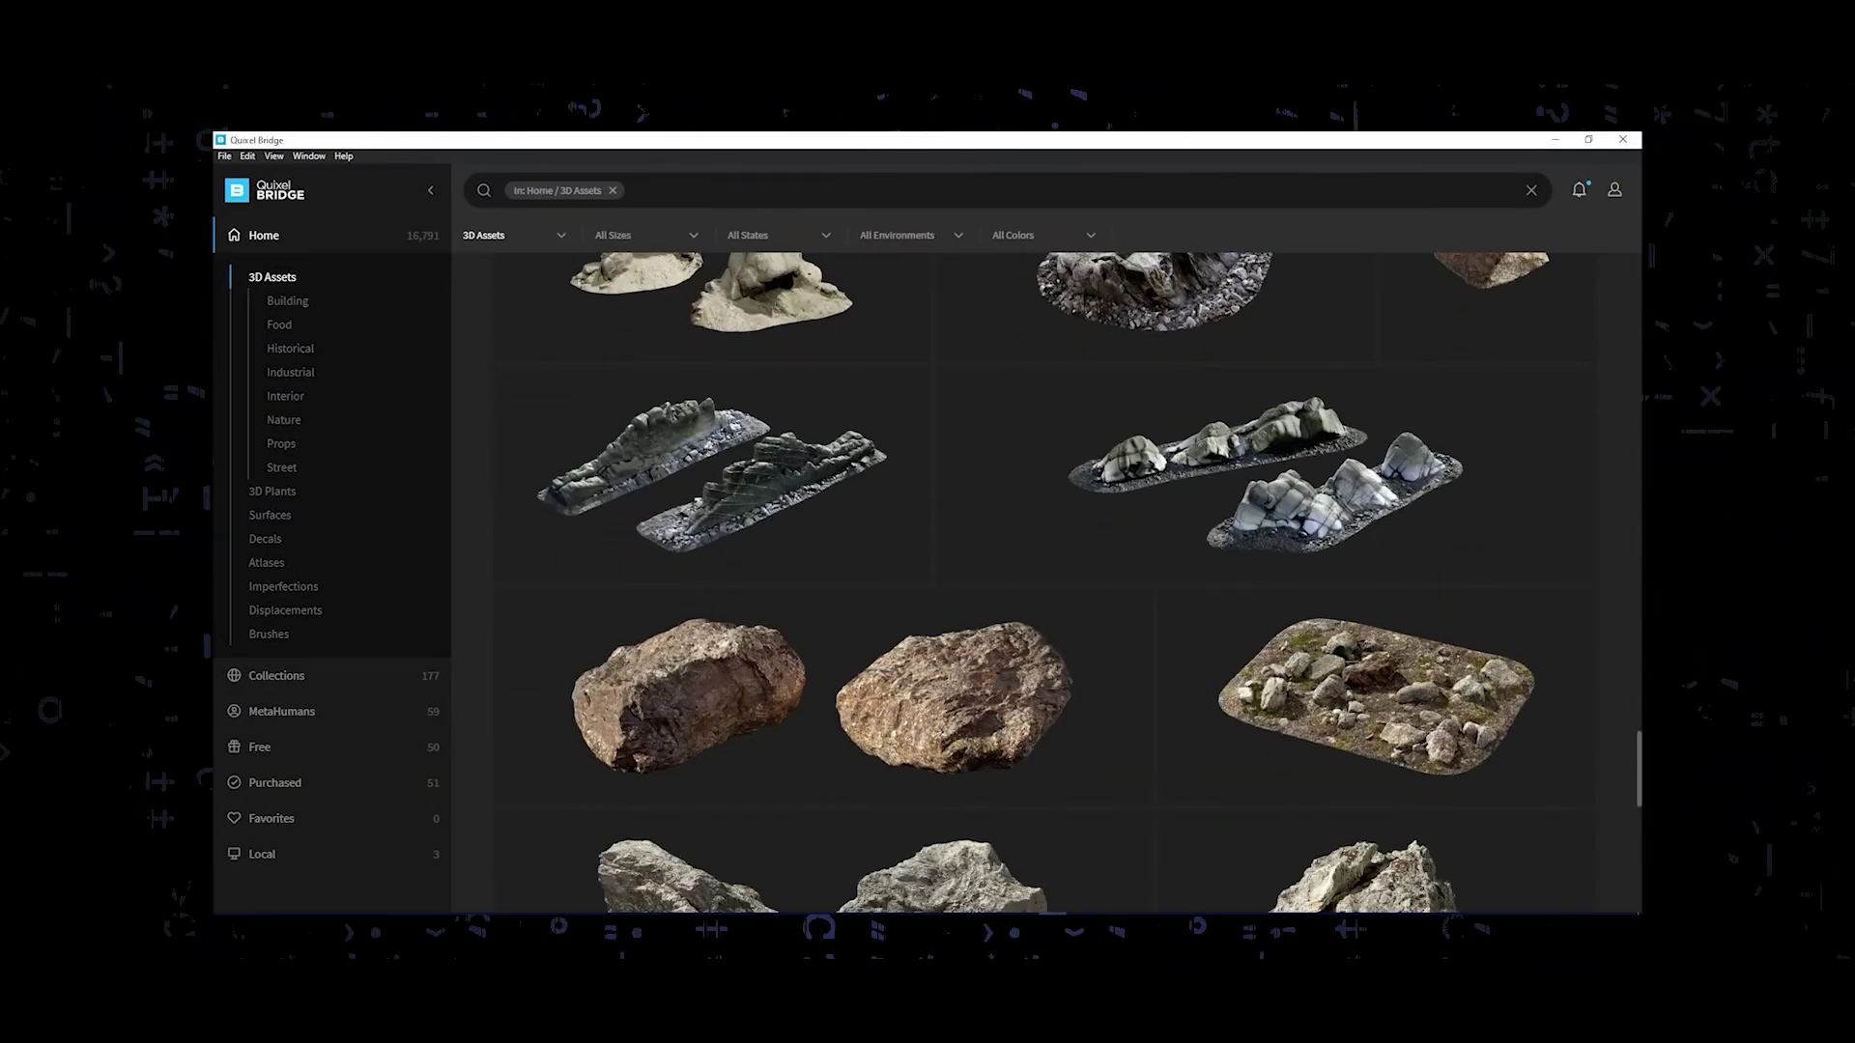
click(270, 516)
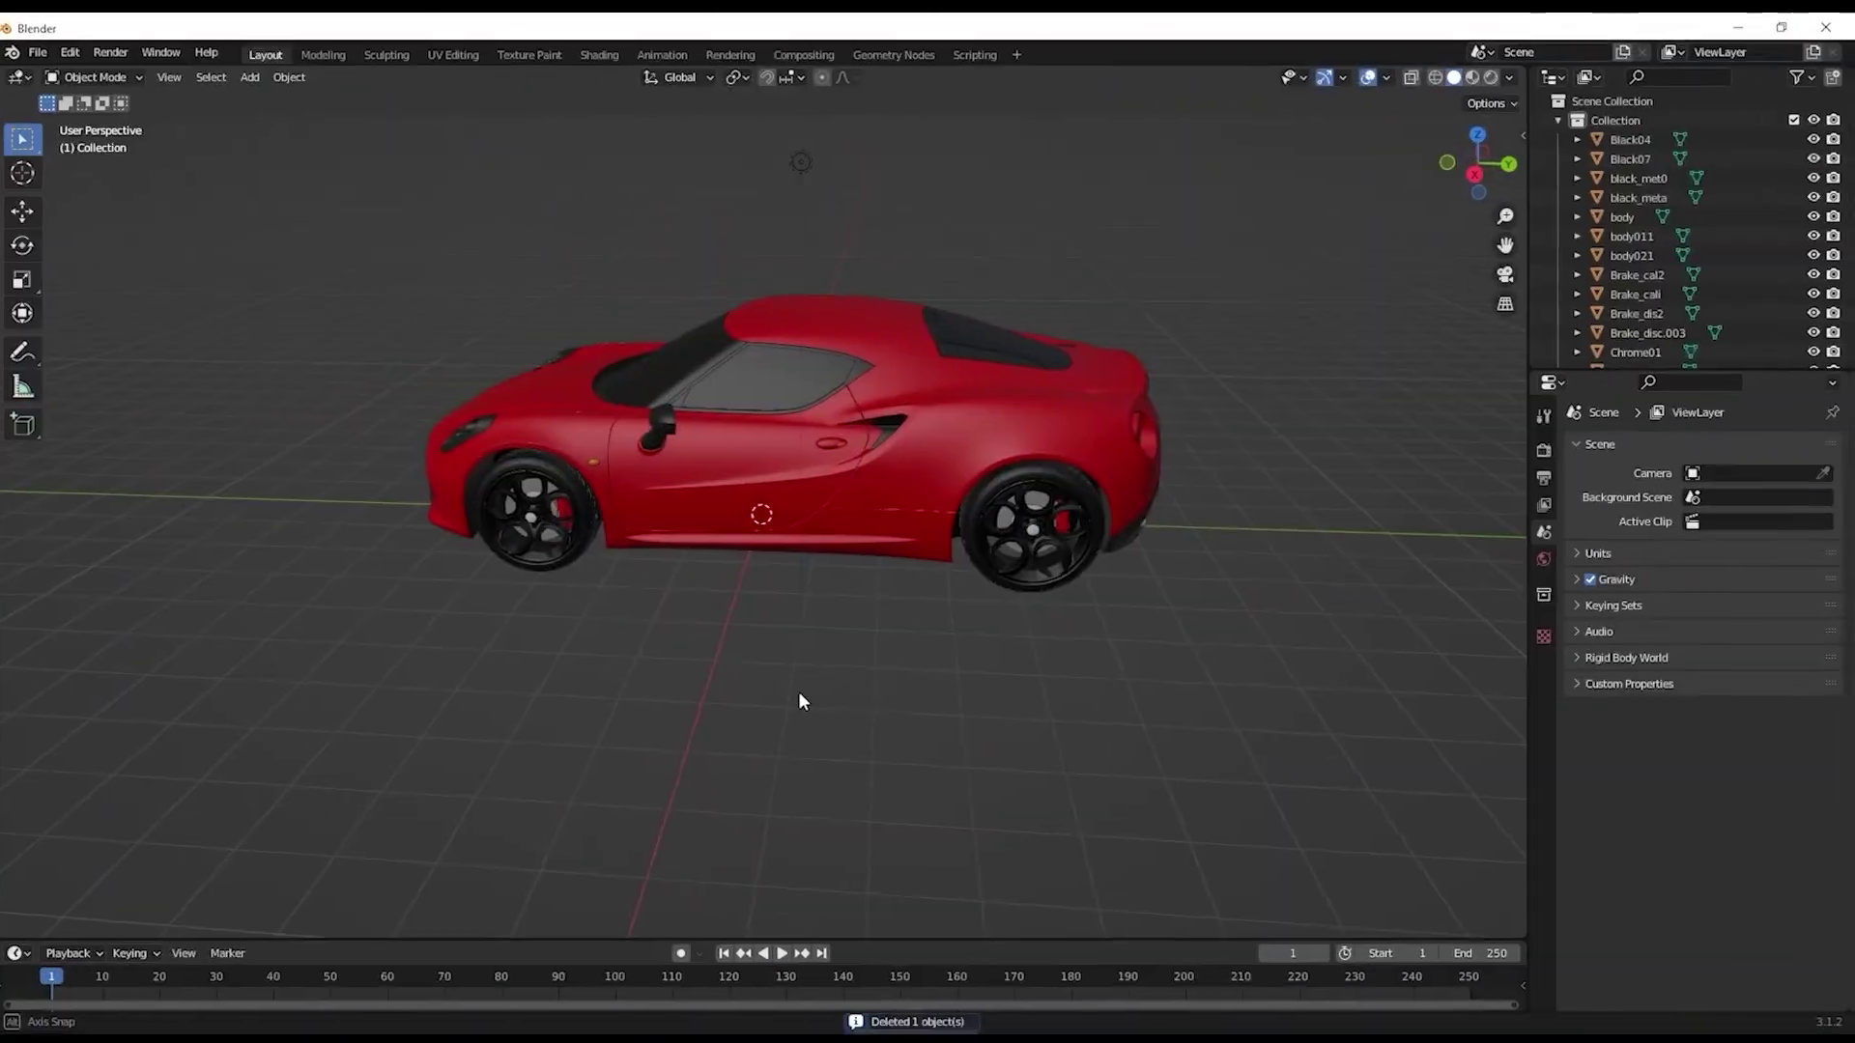
middle_drag(798, 692, 854, 703)
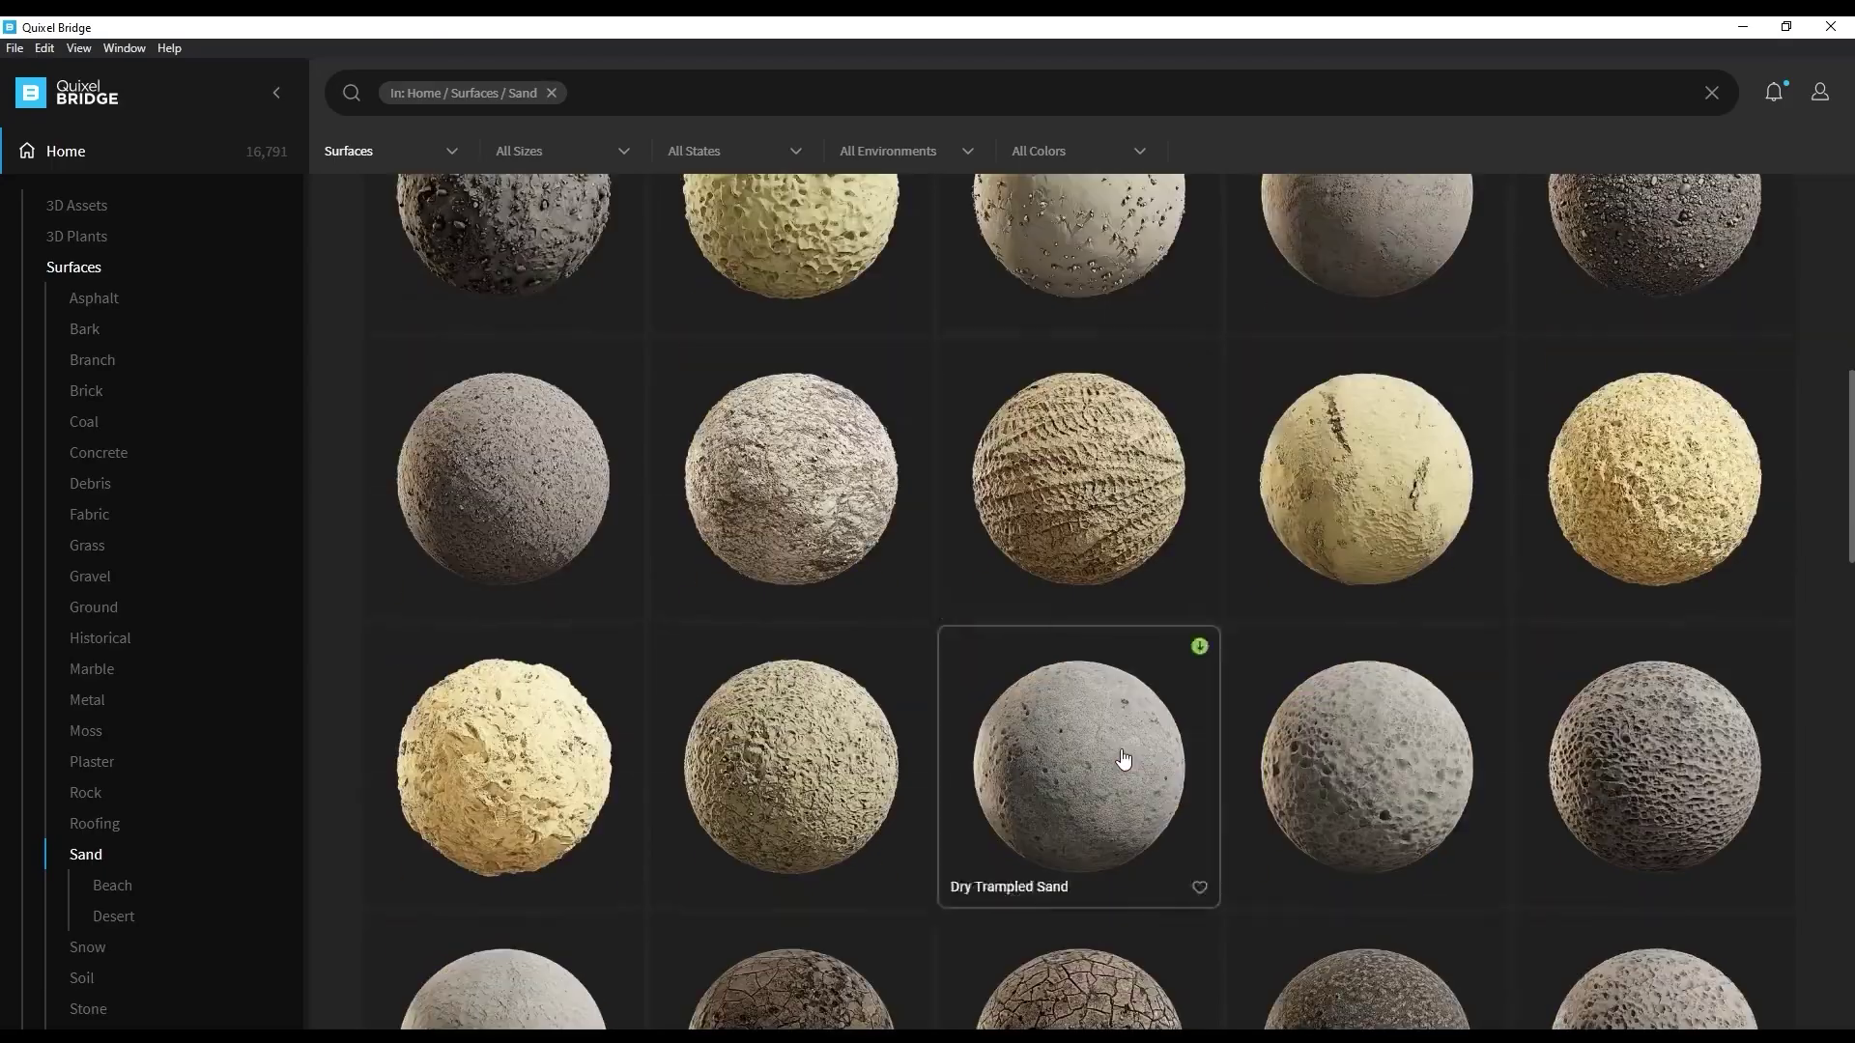
scroll(1123, 760, down, 3)
scroll(1124, 763, down, 5)
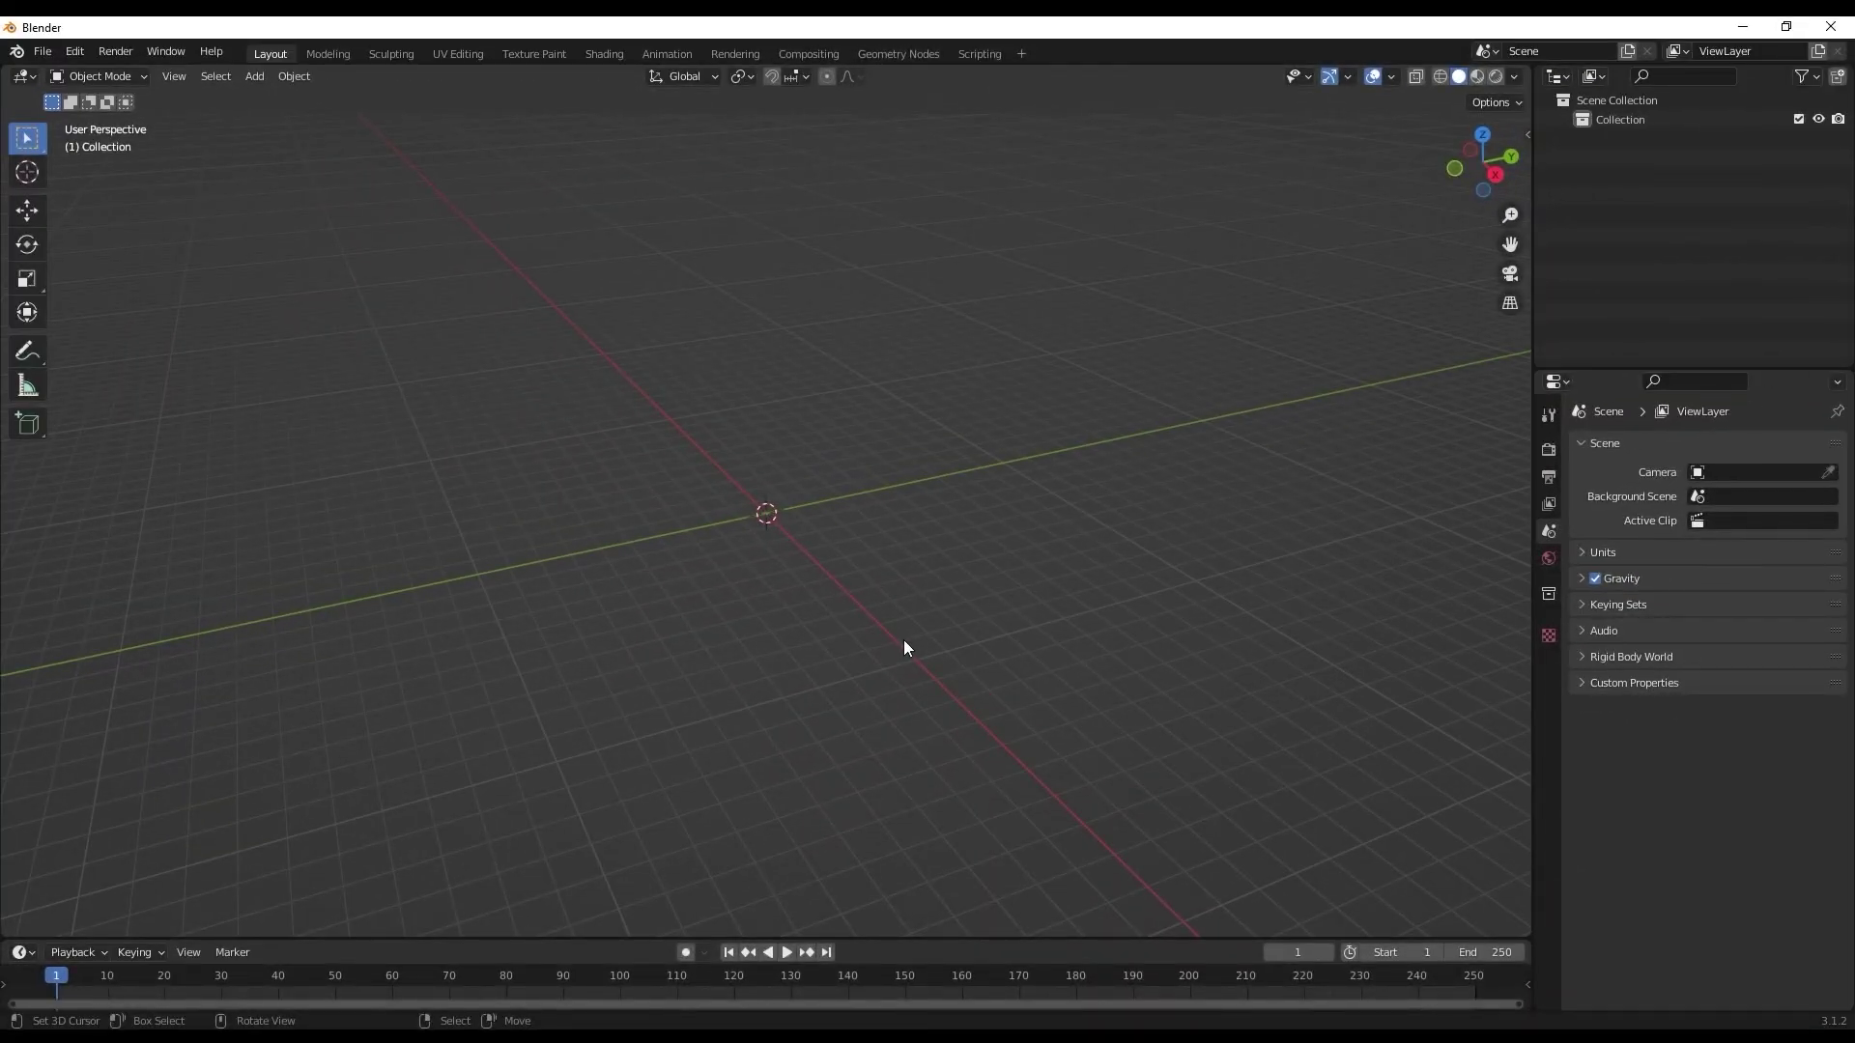
Append all objects of the car from Car Model.blend into the empty Blender scene
click(42, 51)
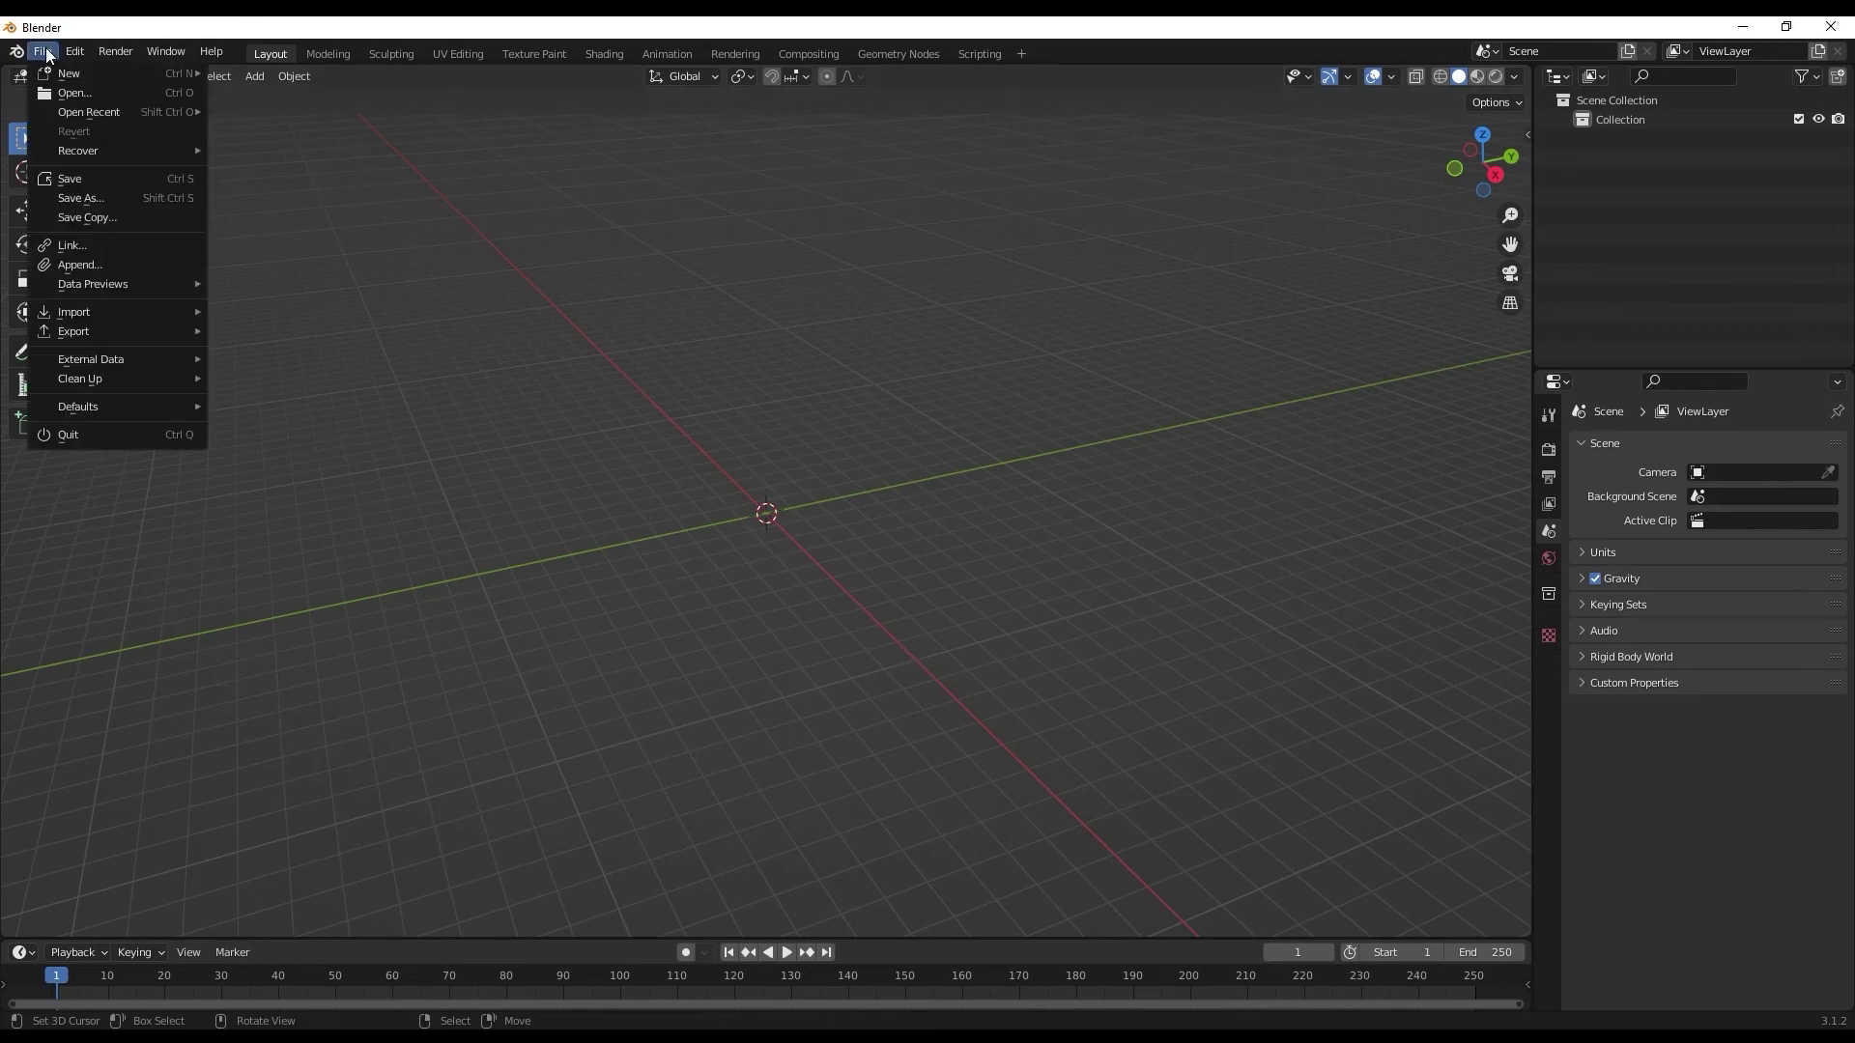
click(64, 259)
click(698, 461)
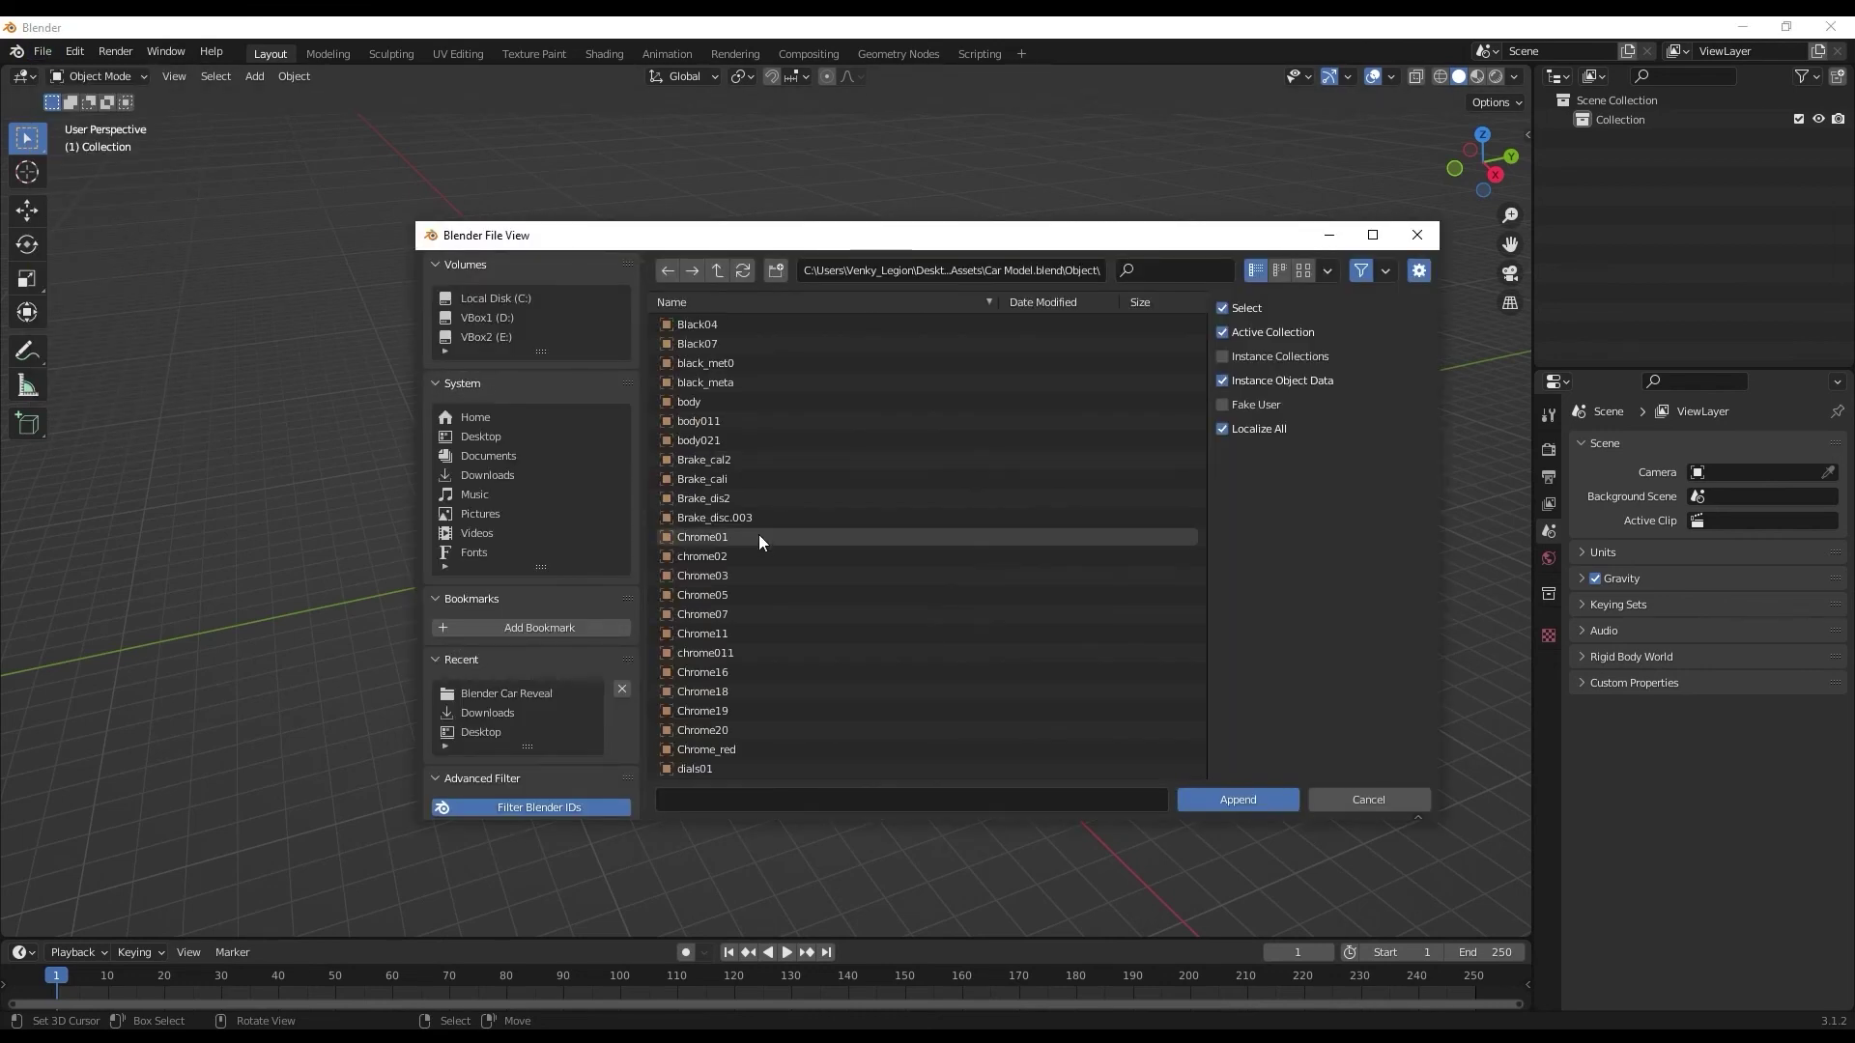
click(703, 518)
key(a)
click(1237, 800)
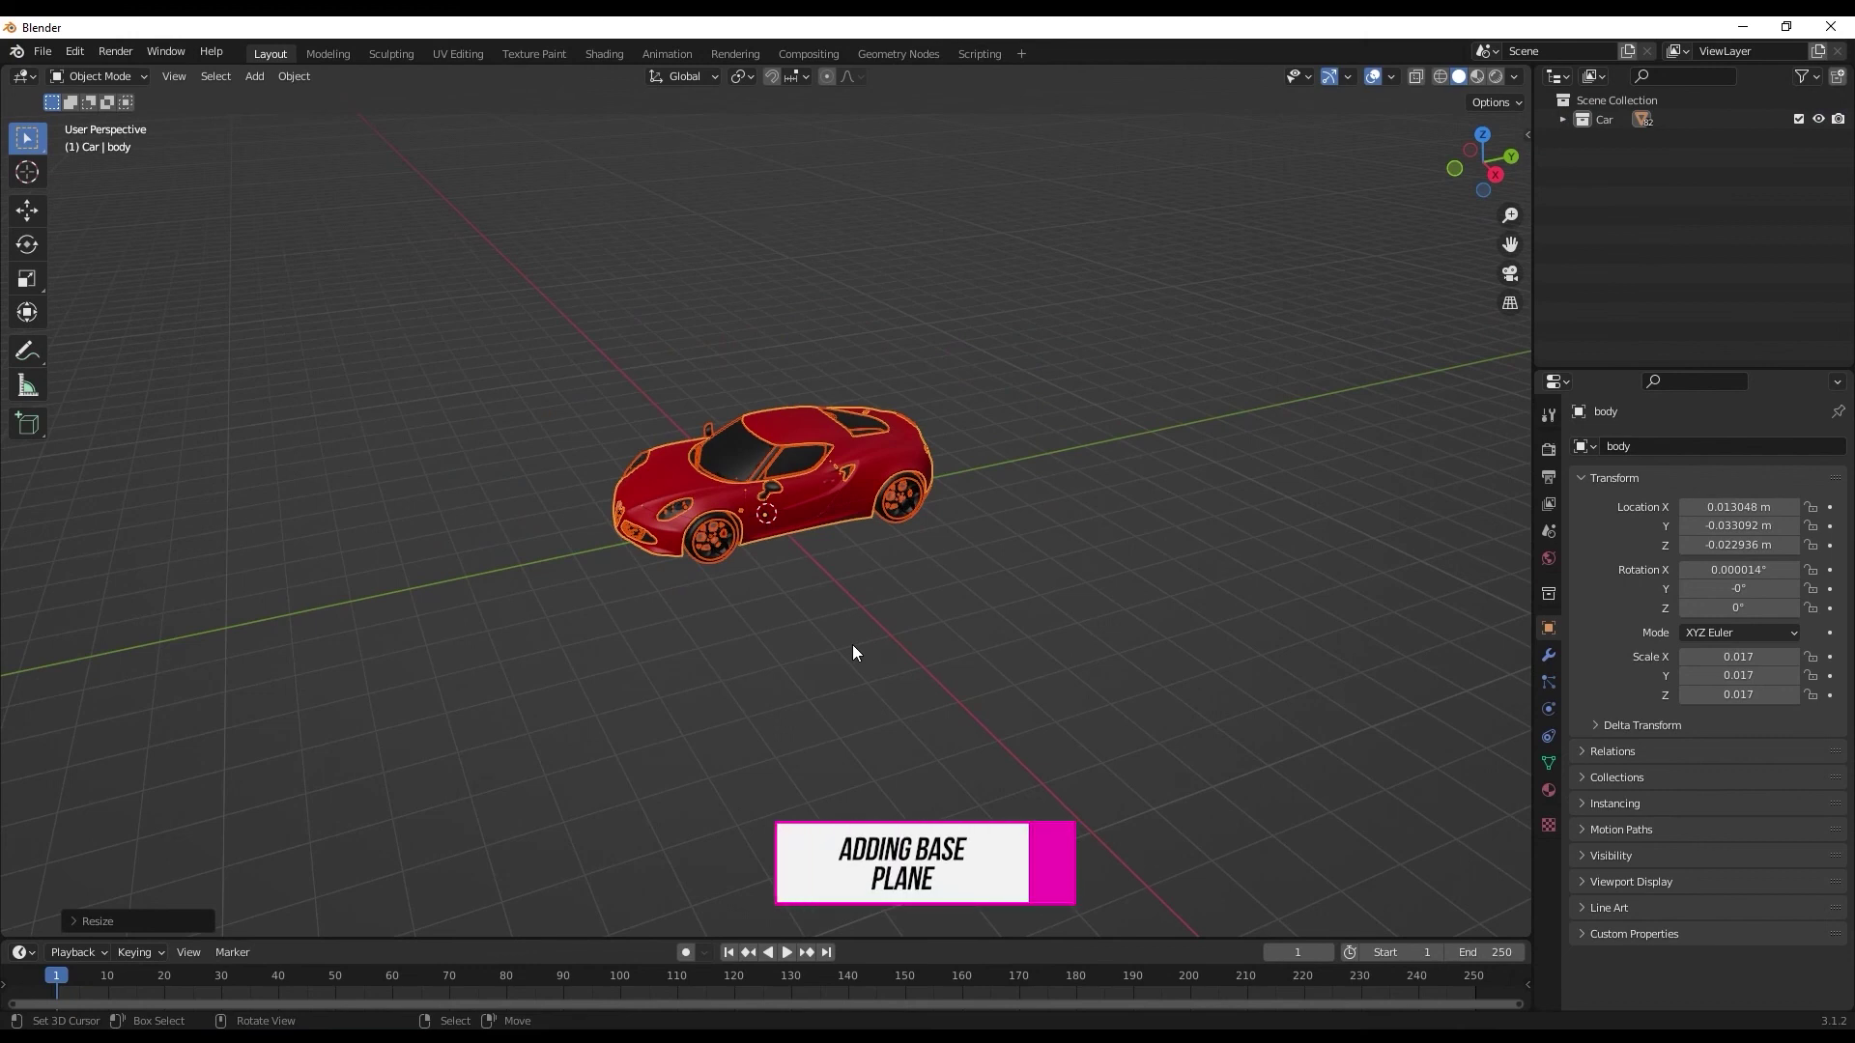
Add a base plane under the car and scale it up to about 18
key(shift+a)
click(956, 646)
key(s)
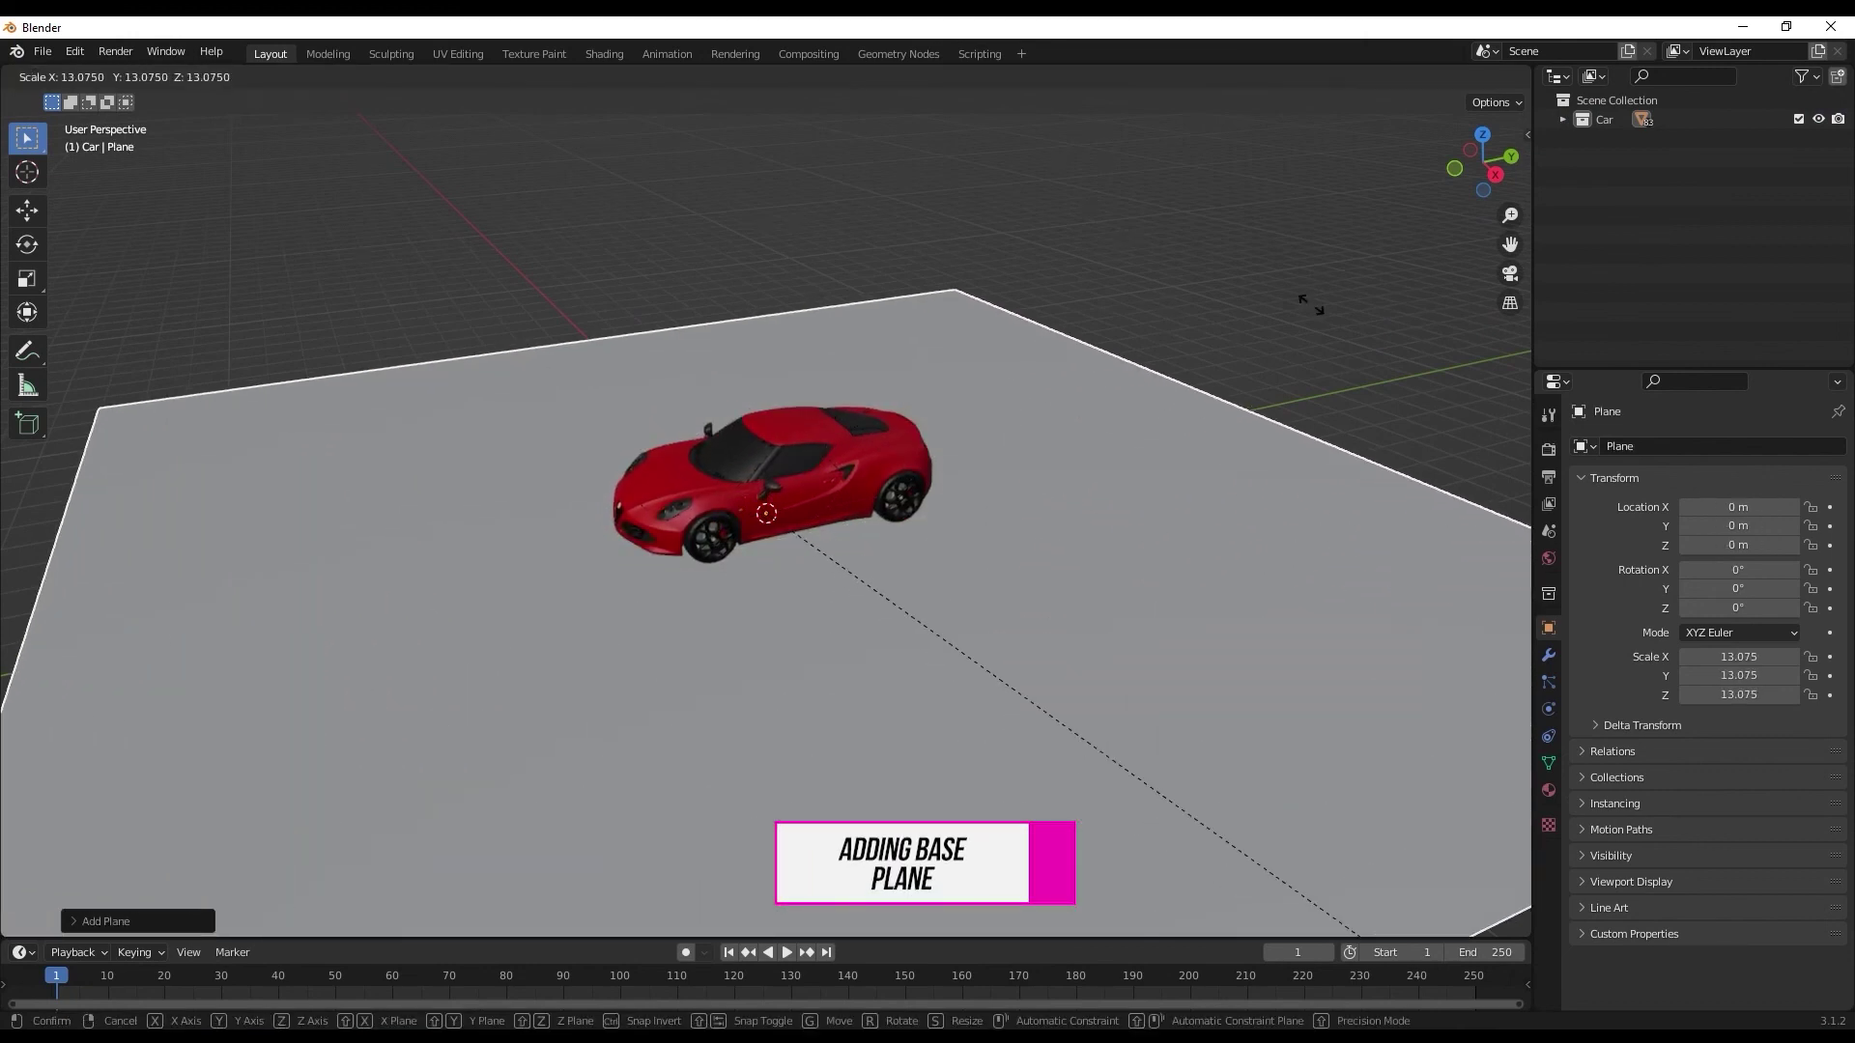
click(568, 812)
scroll(765, 847, down, 3)
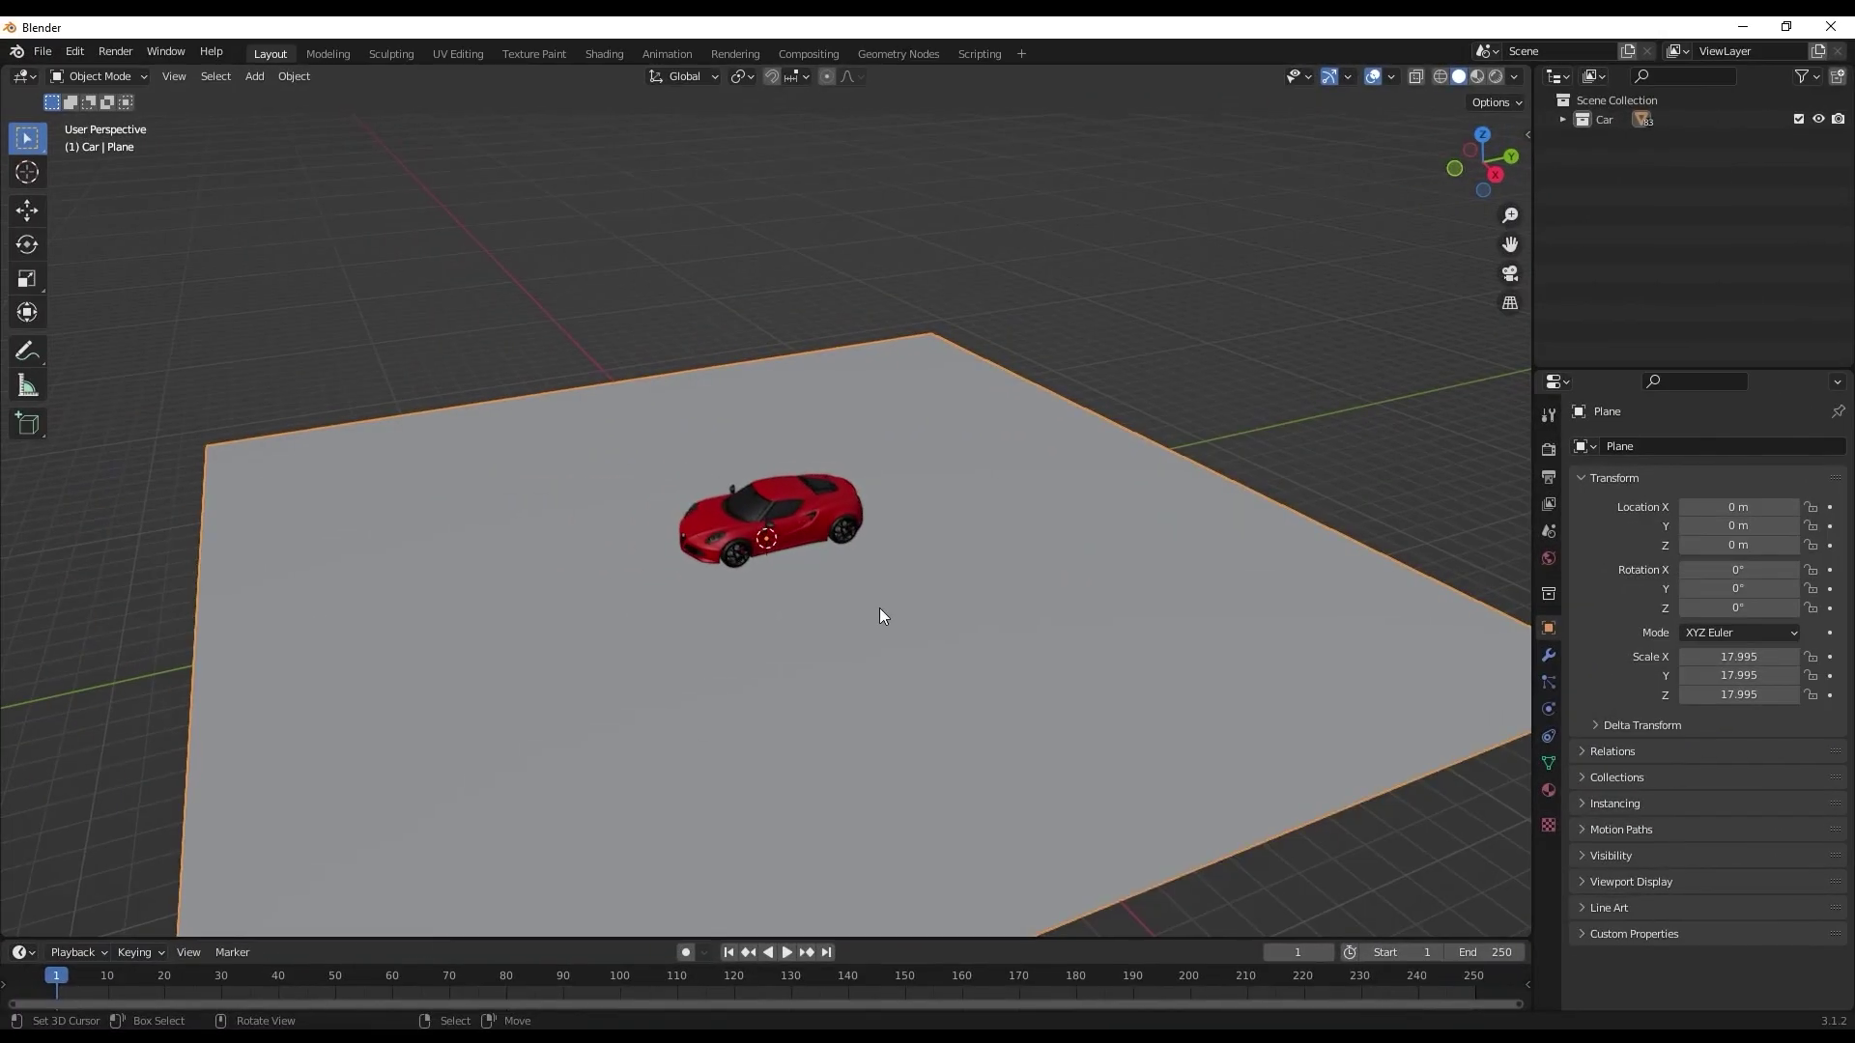
Assign the Damaged_Concrete_vizbdg1 material to the base plane and show the scene in rendered shading
click(1549, 790)
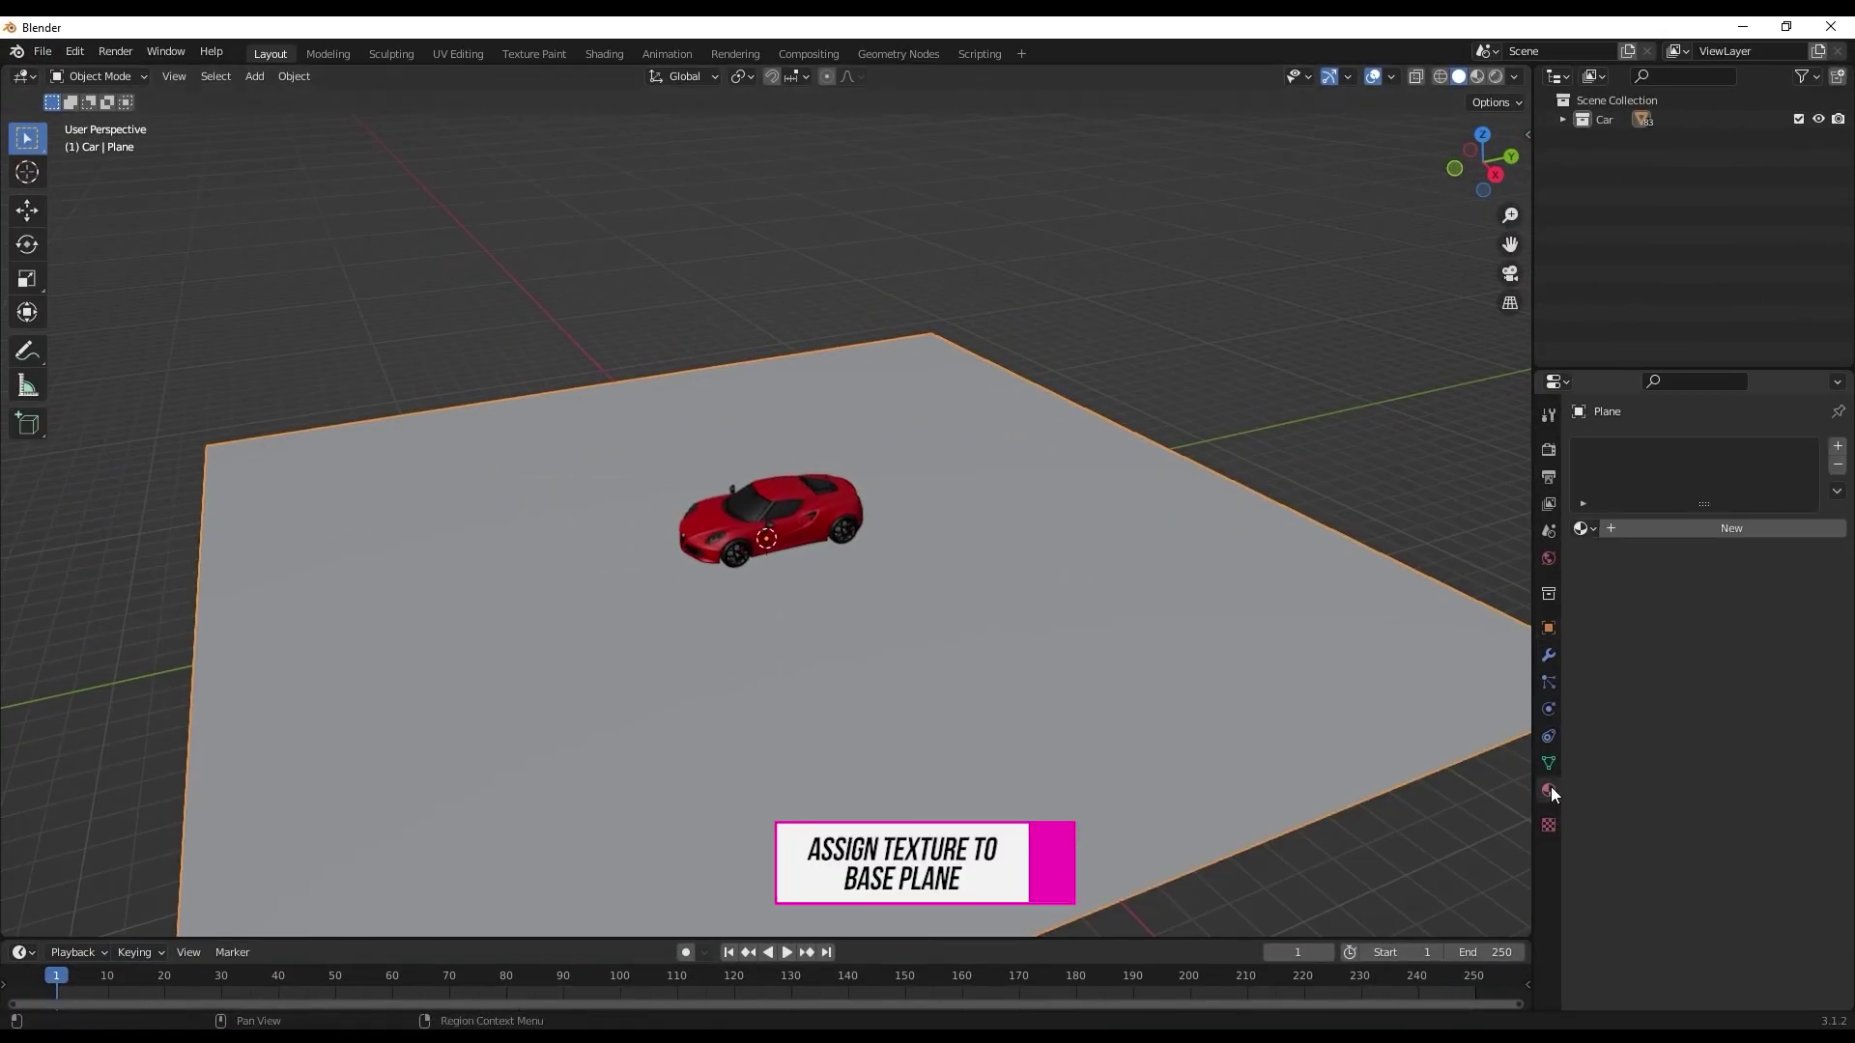
click(1587, 529)
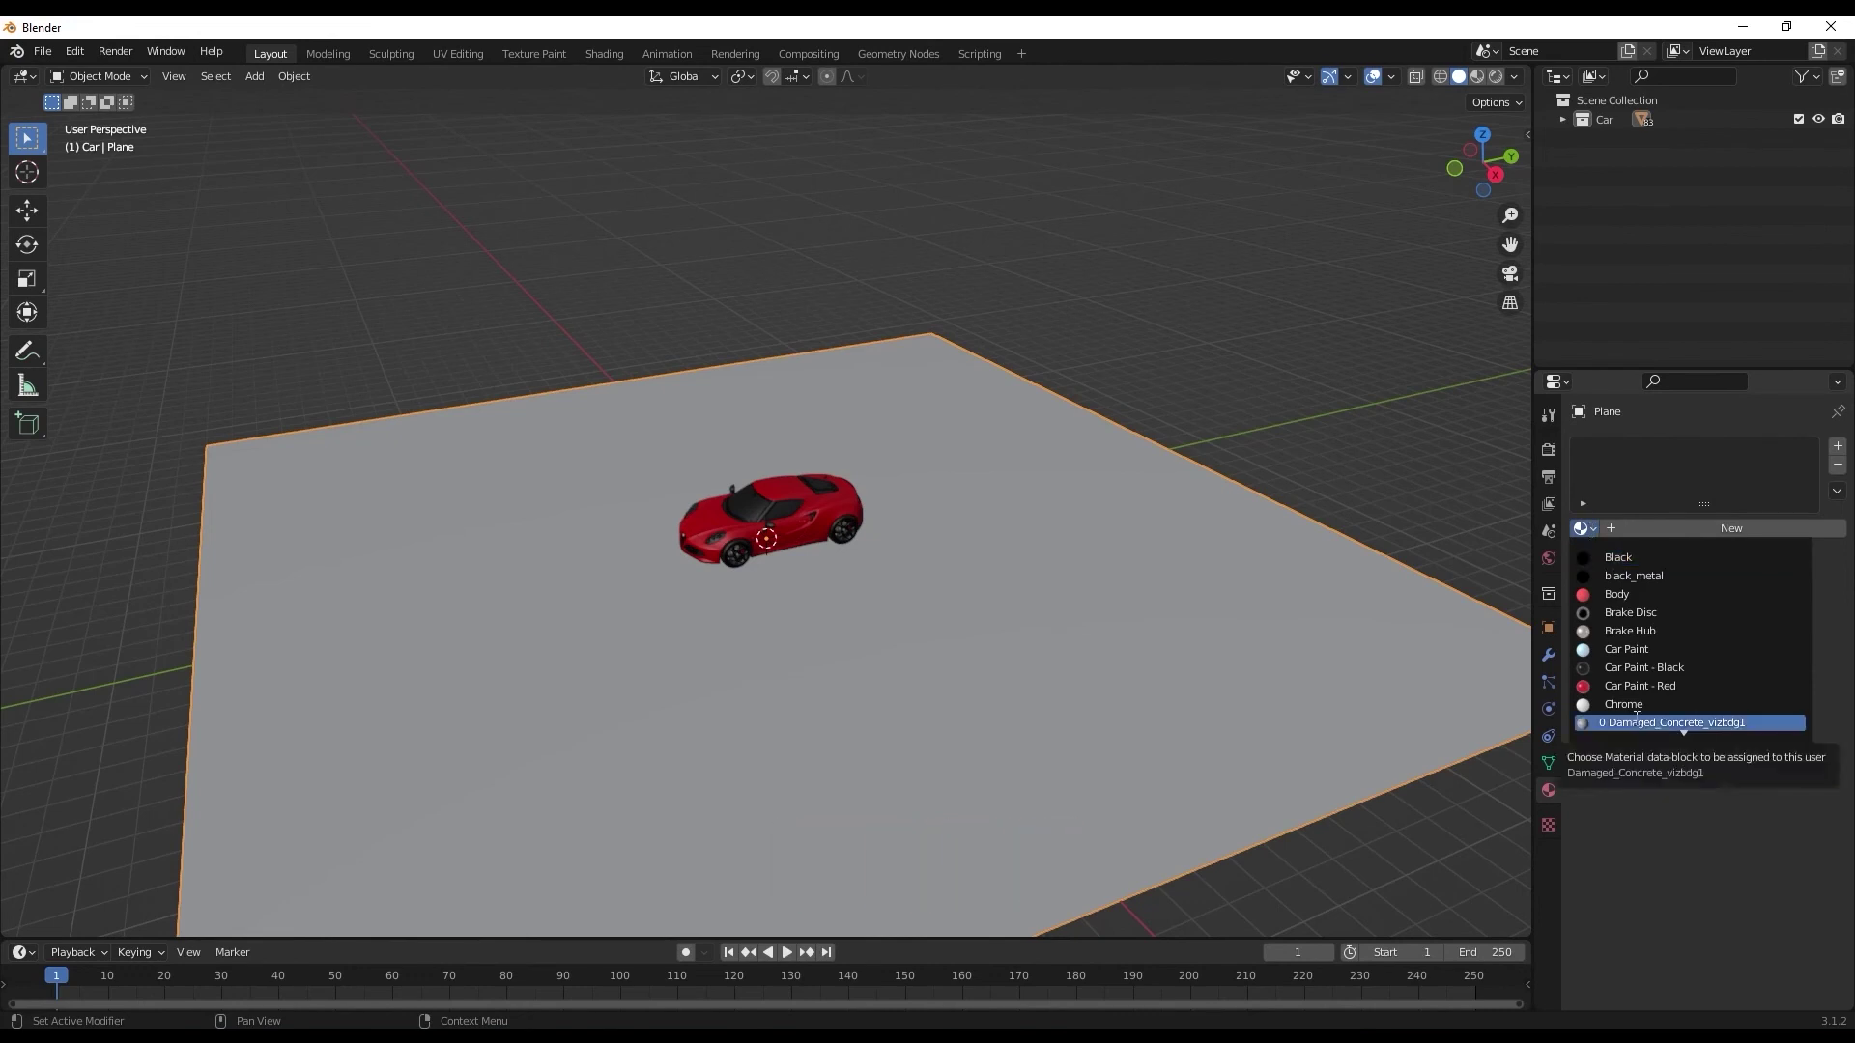
click(1640, 722)
click(1495, 79)
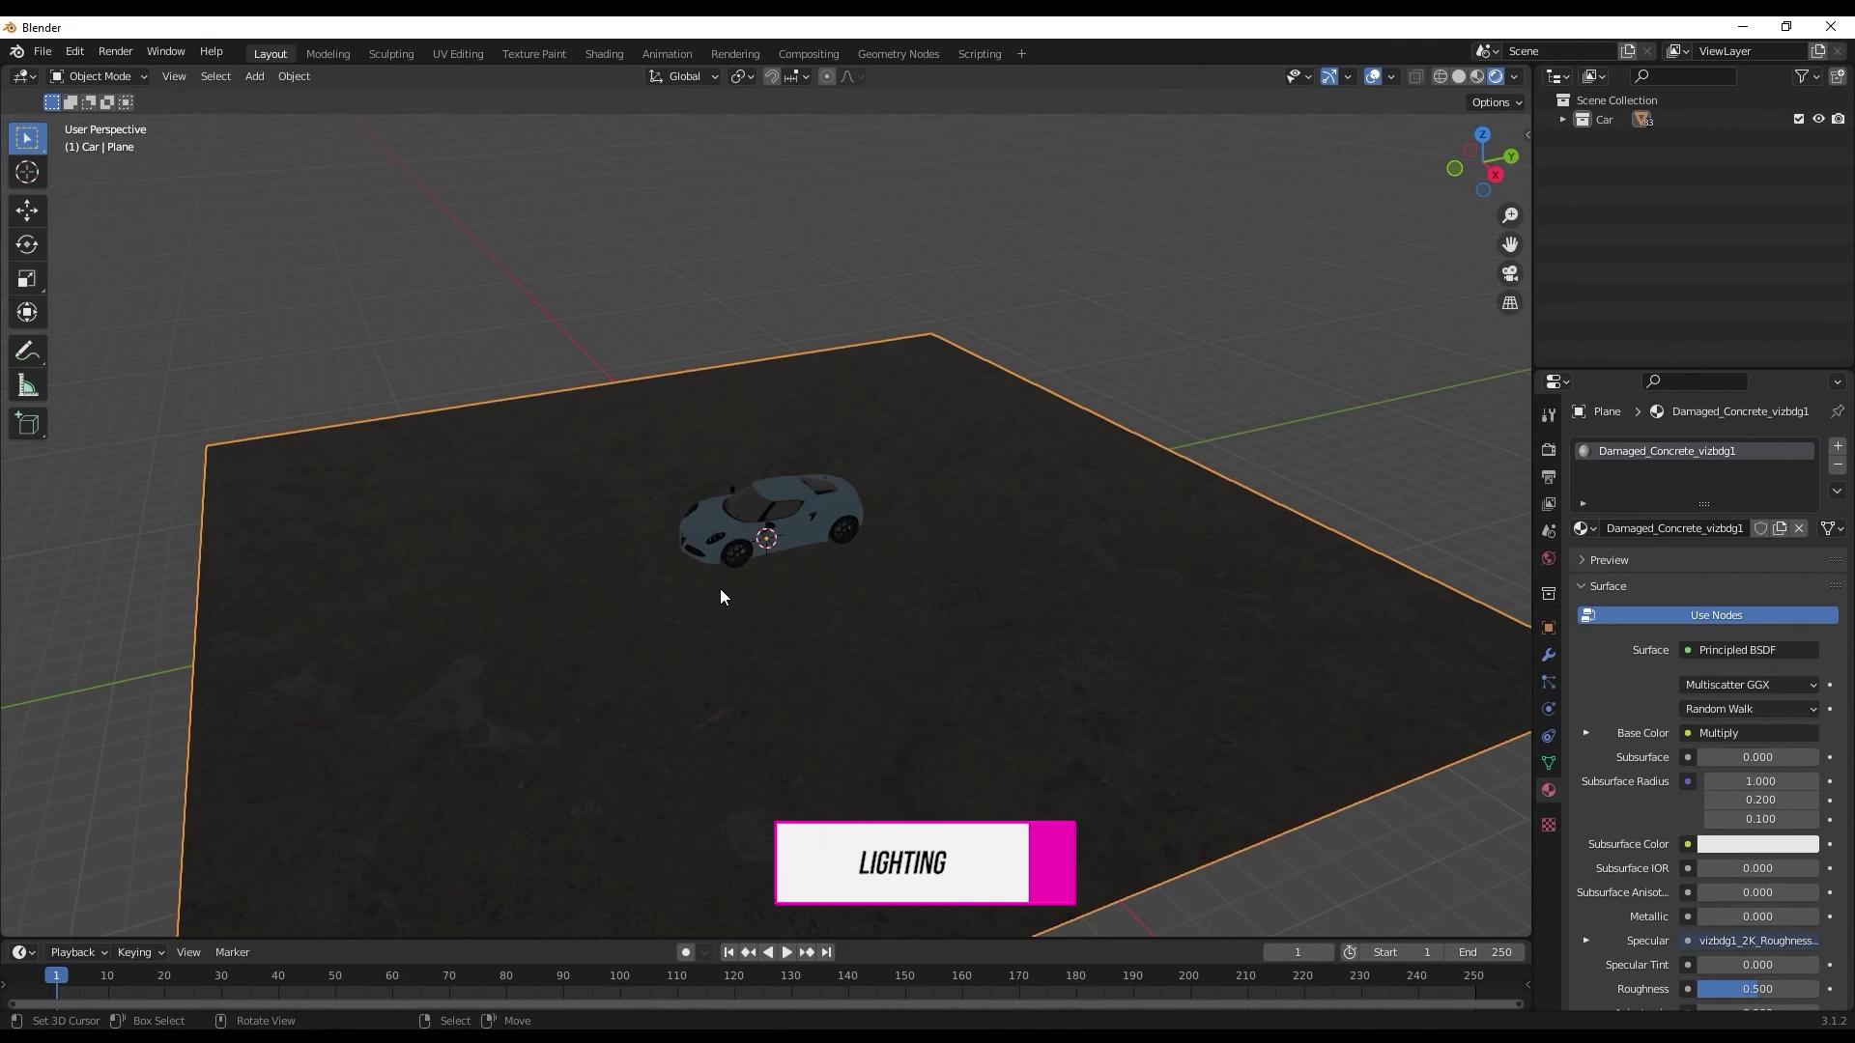
Shape the small plane above the car into a narrow strip, scaled about 0.14 in X and 3.17 in Y
key(n)
key(KP_7)
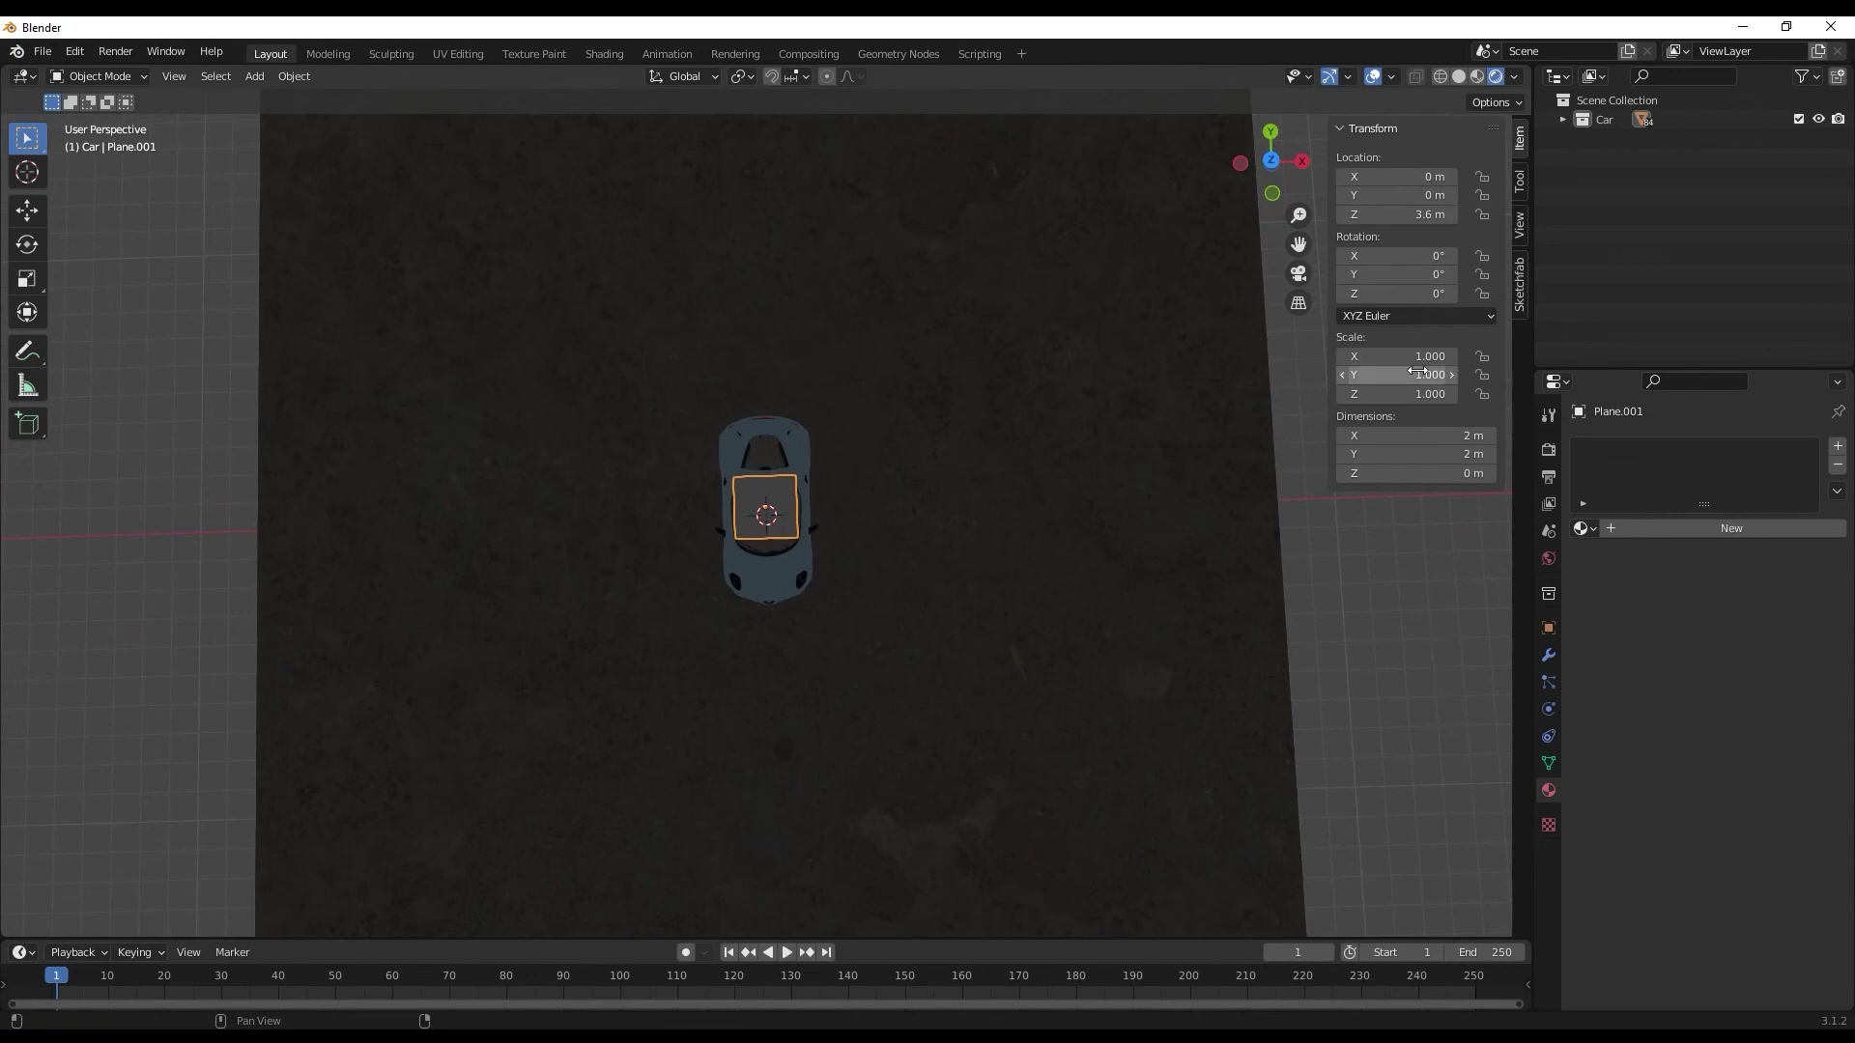
middle_drag(1058, 530, 866, 705)
scroll(1194, 462, up, 3)
key(s)
key(x)
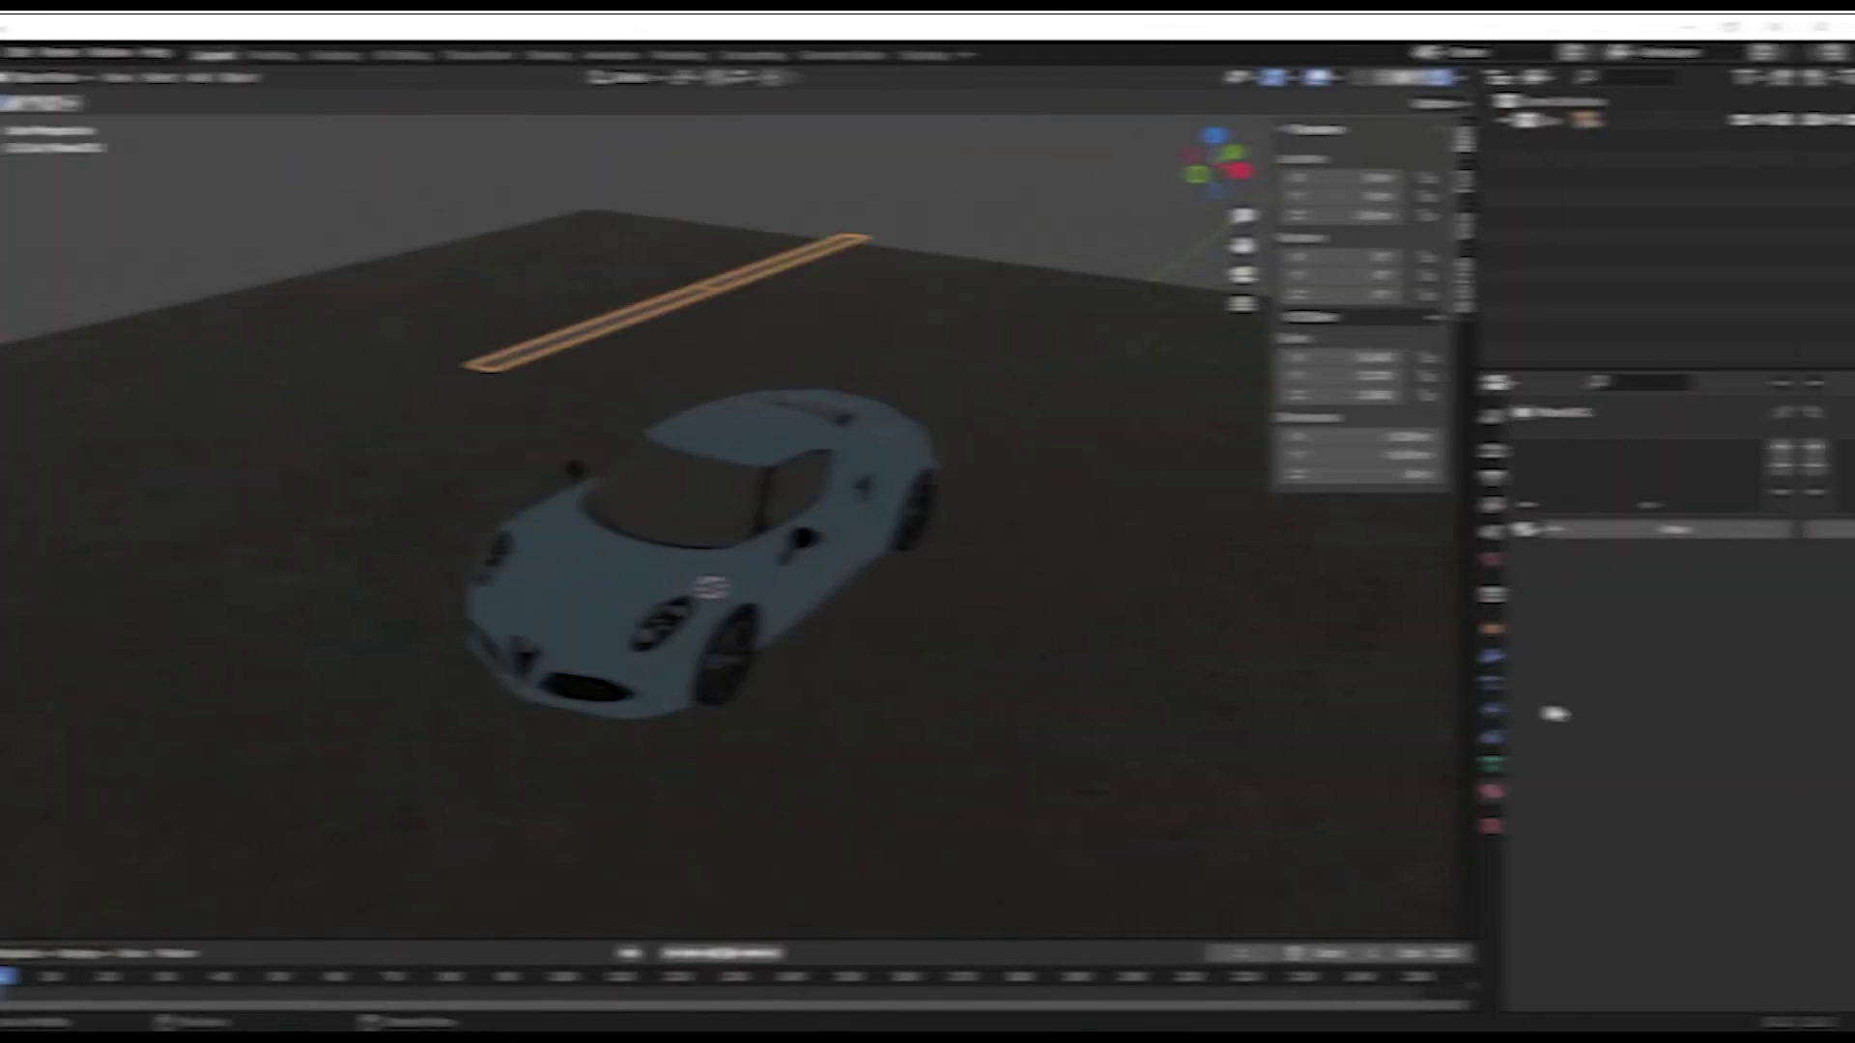
Give the narrow strip above the car a new material with an Emission surface
click(1710, 527)
click(1712, 647)
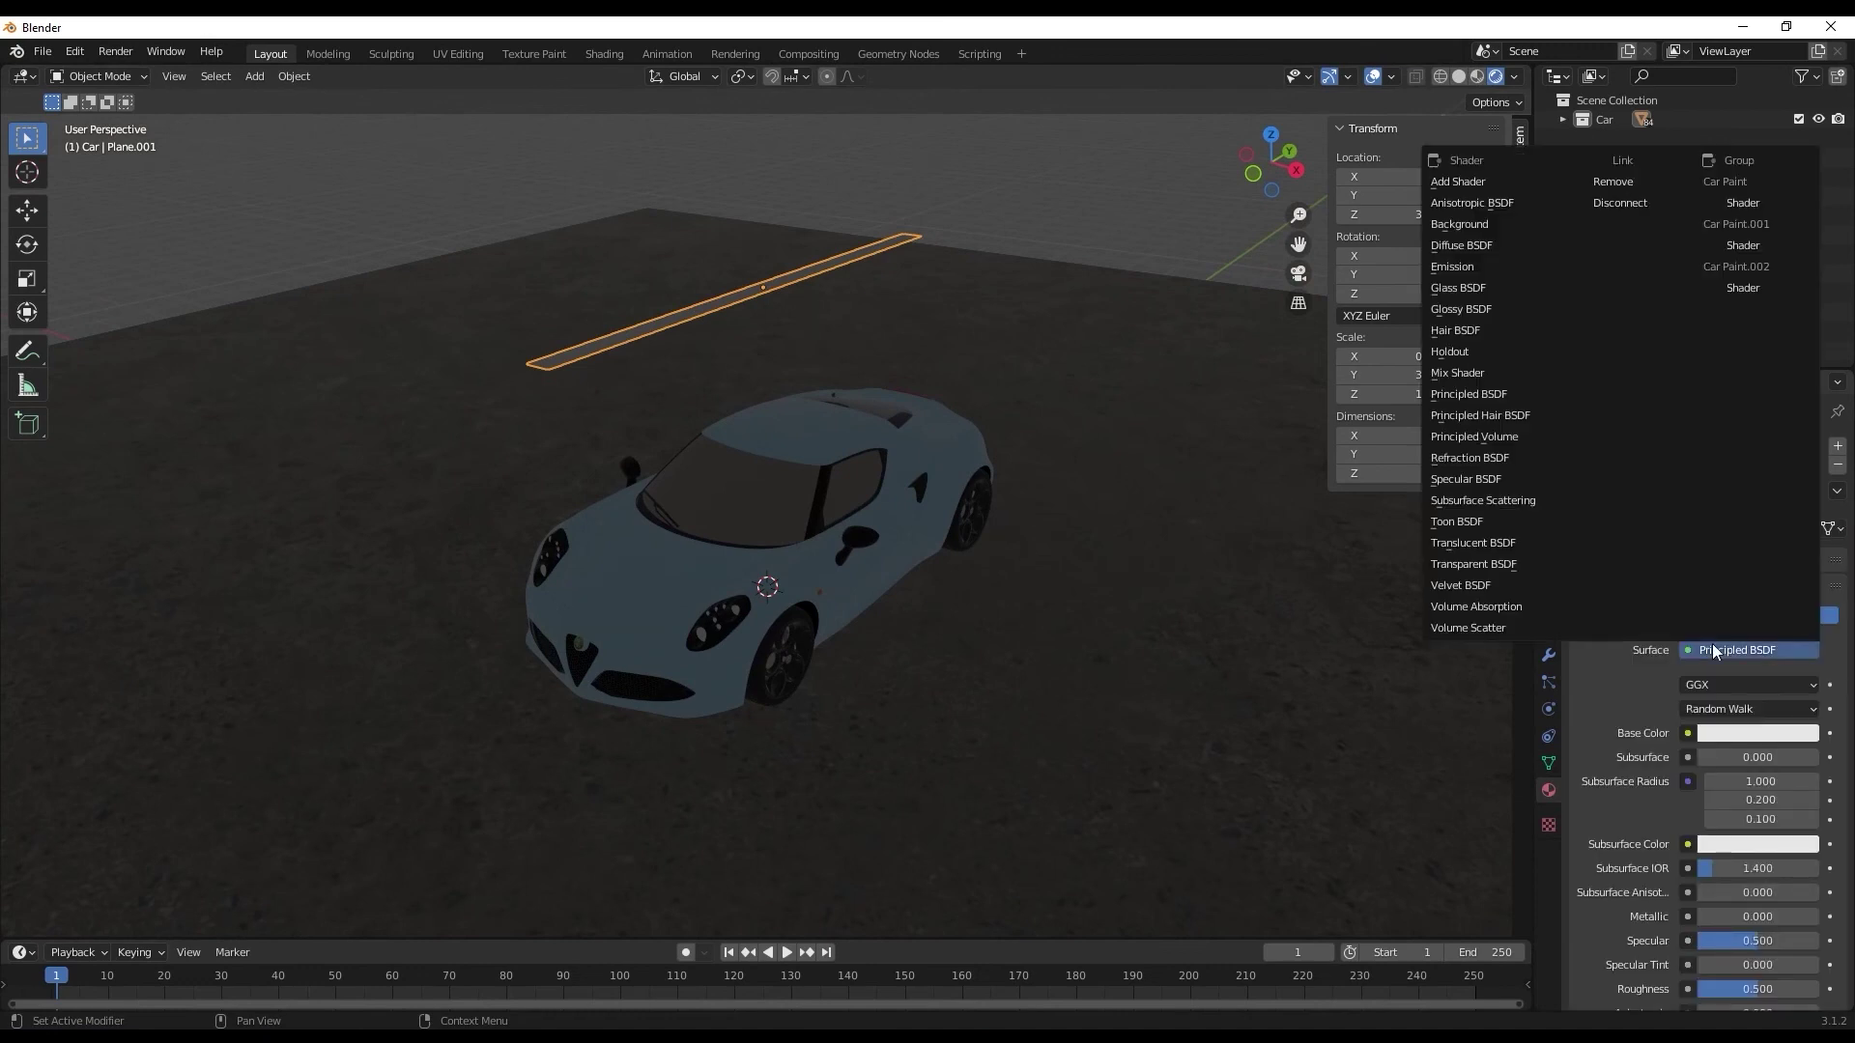
click(1467, 271)
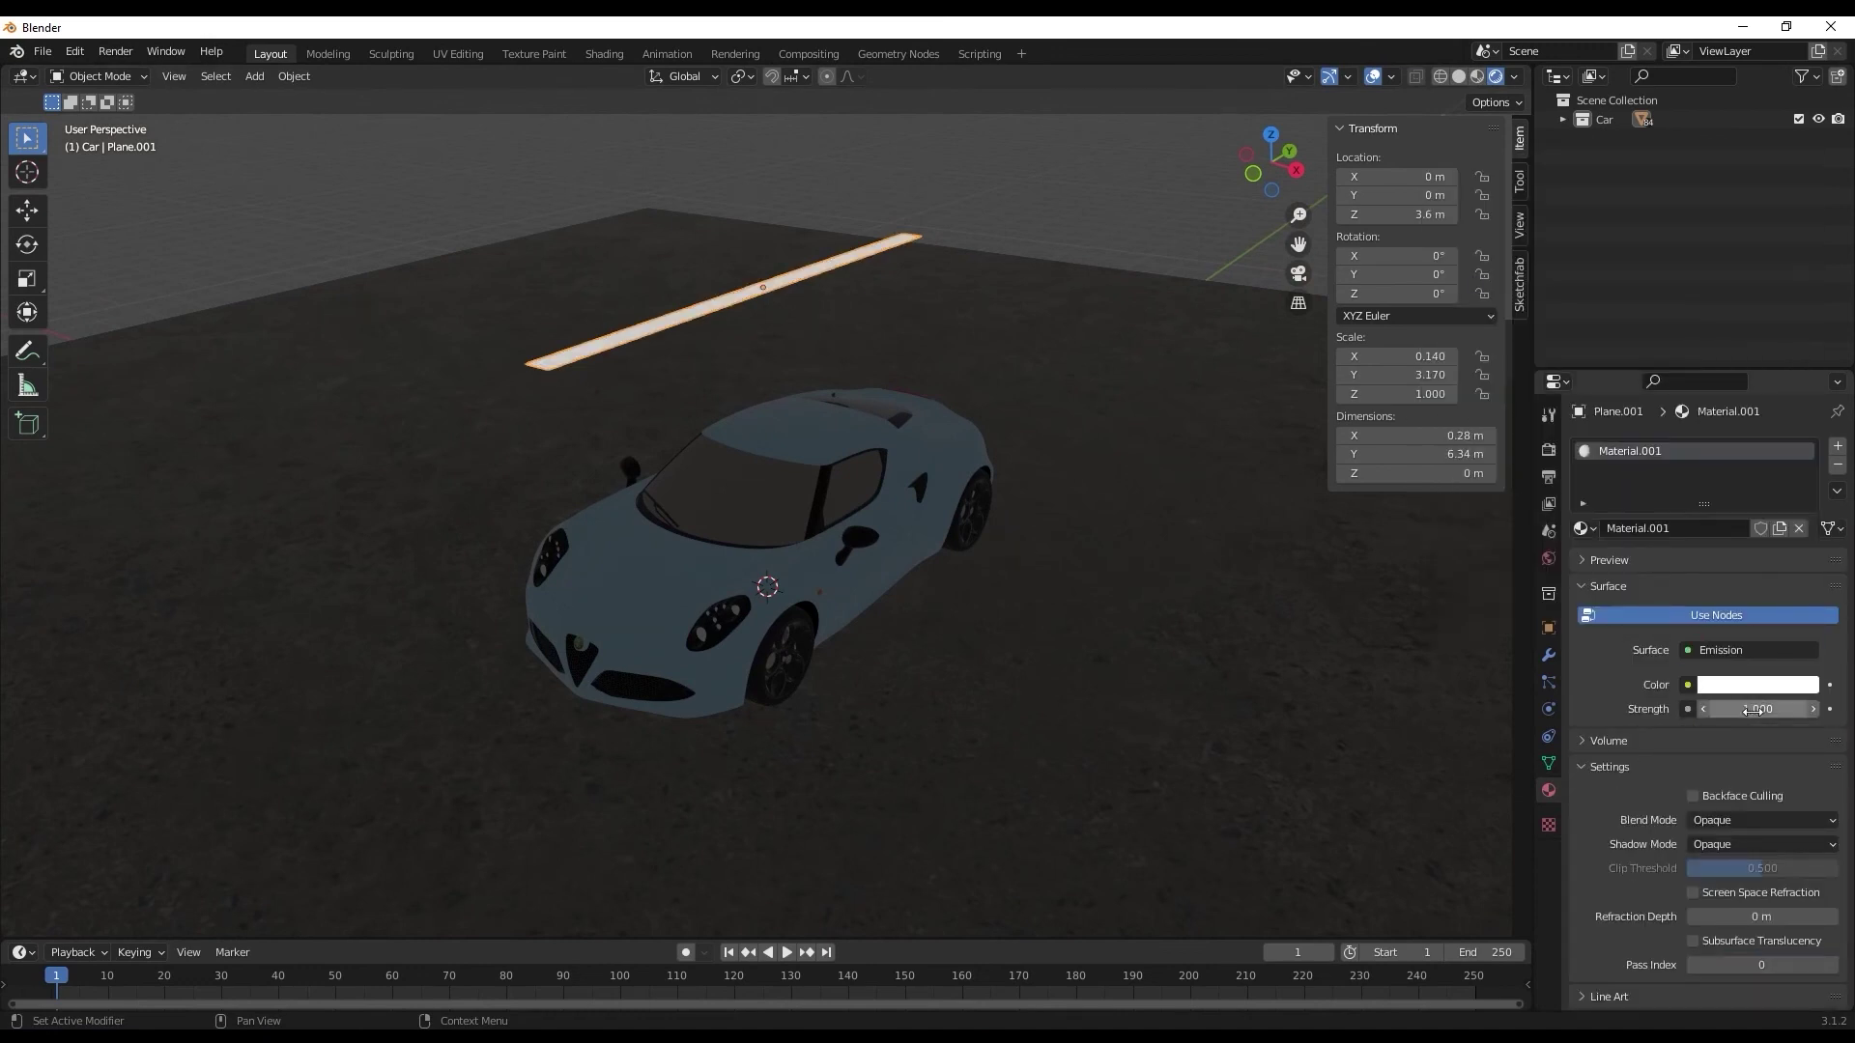
middle_drag(962, 479, 764, 565)
key(ctrl+z)
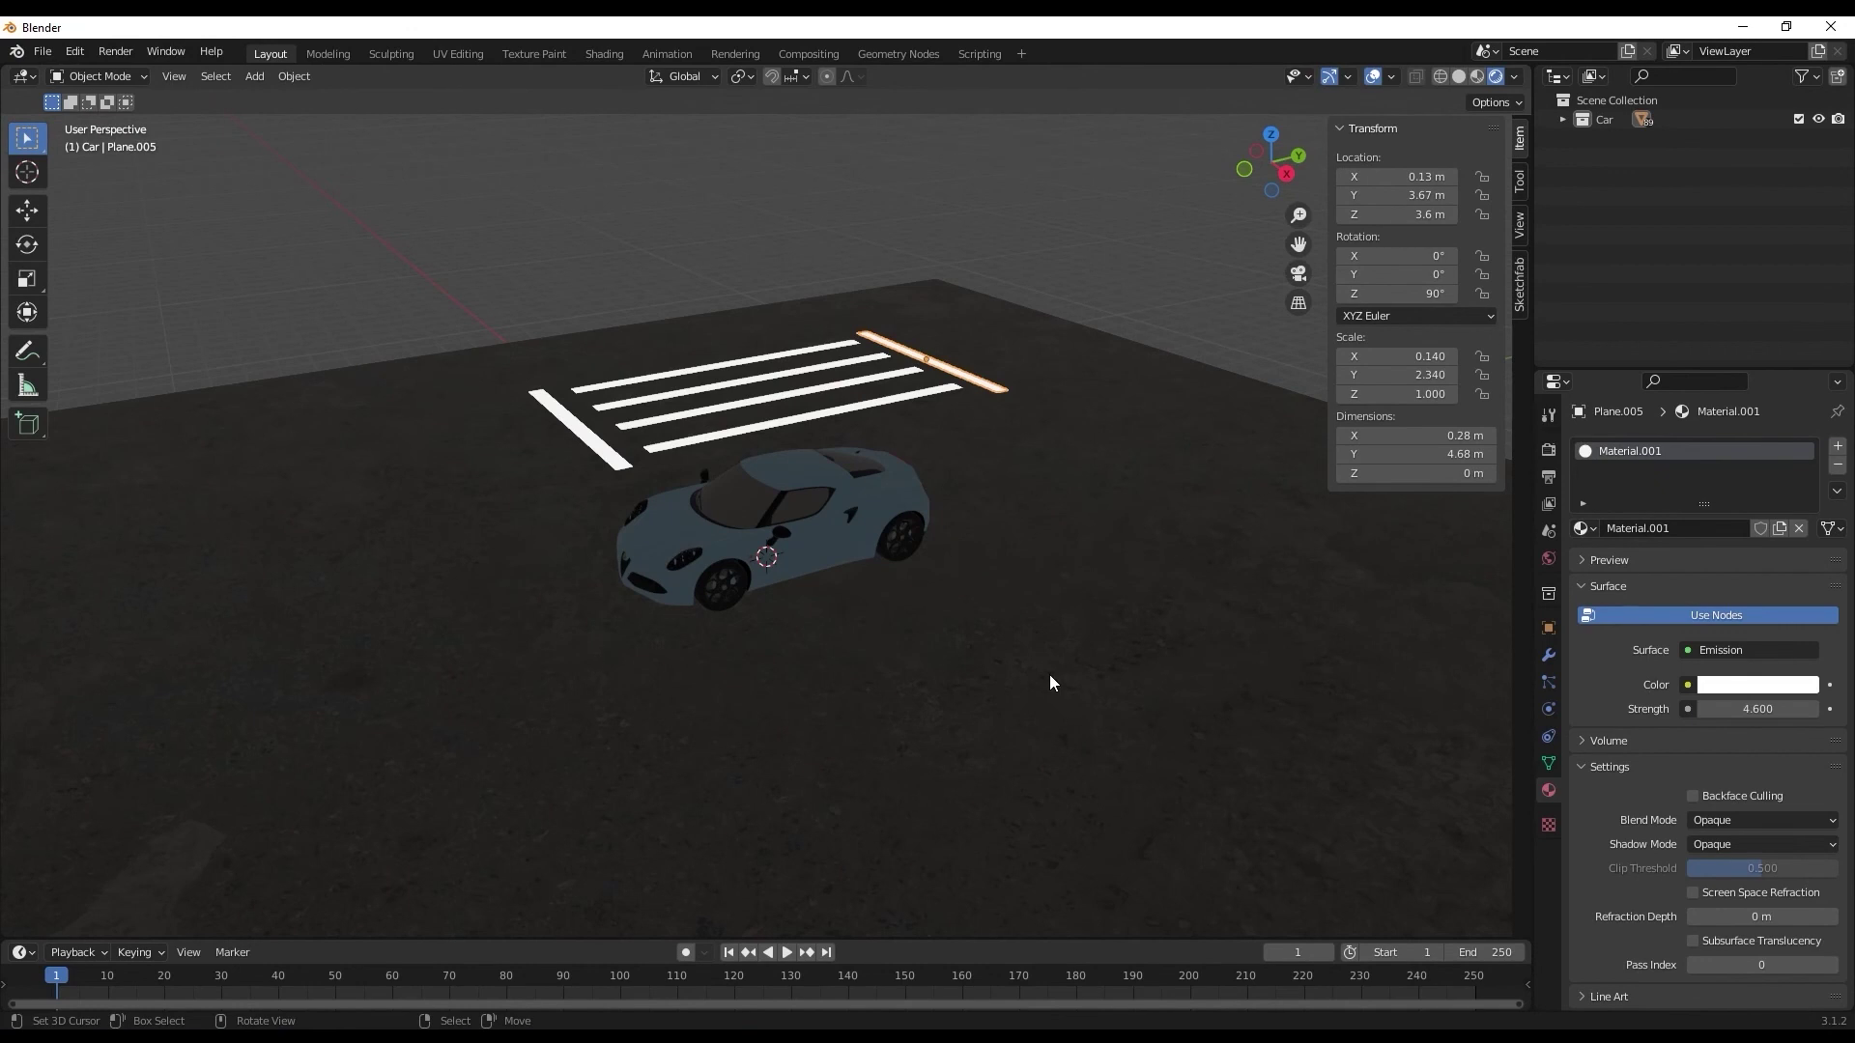
Switch the render engine to Cycles and check the car's lighting in the viewport
click(1550, 448)
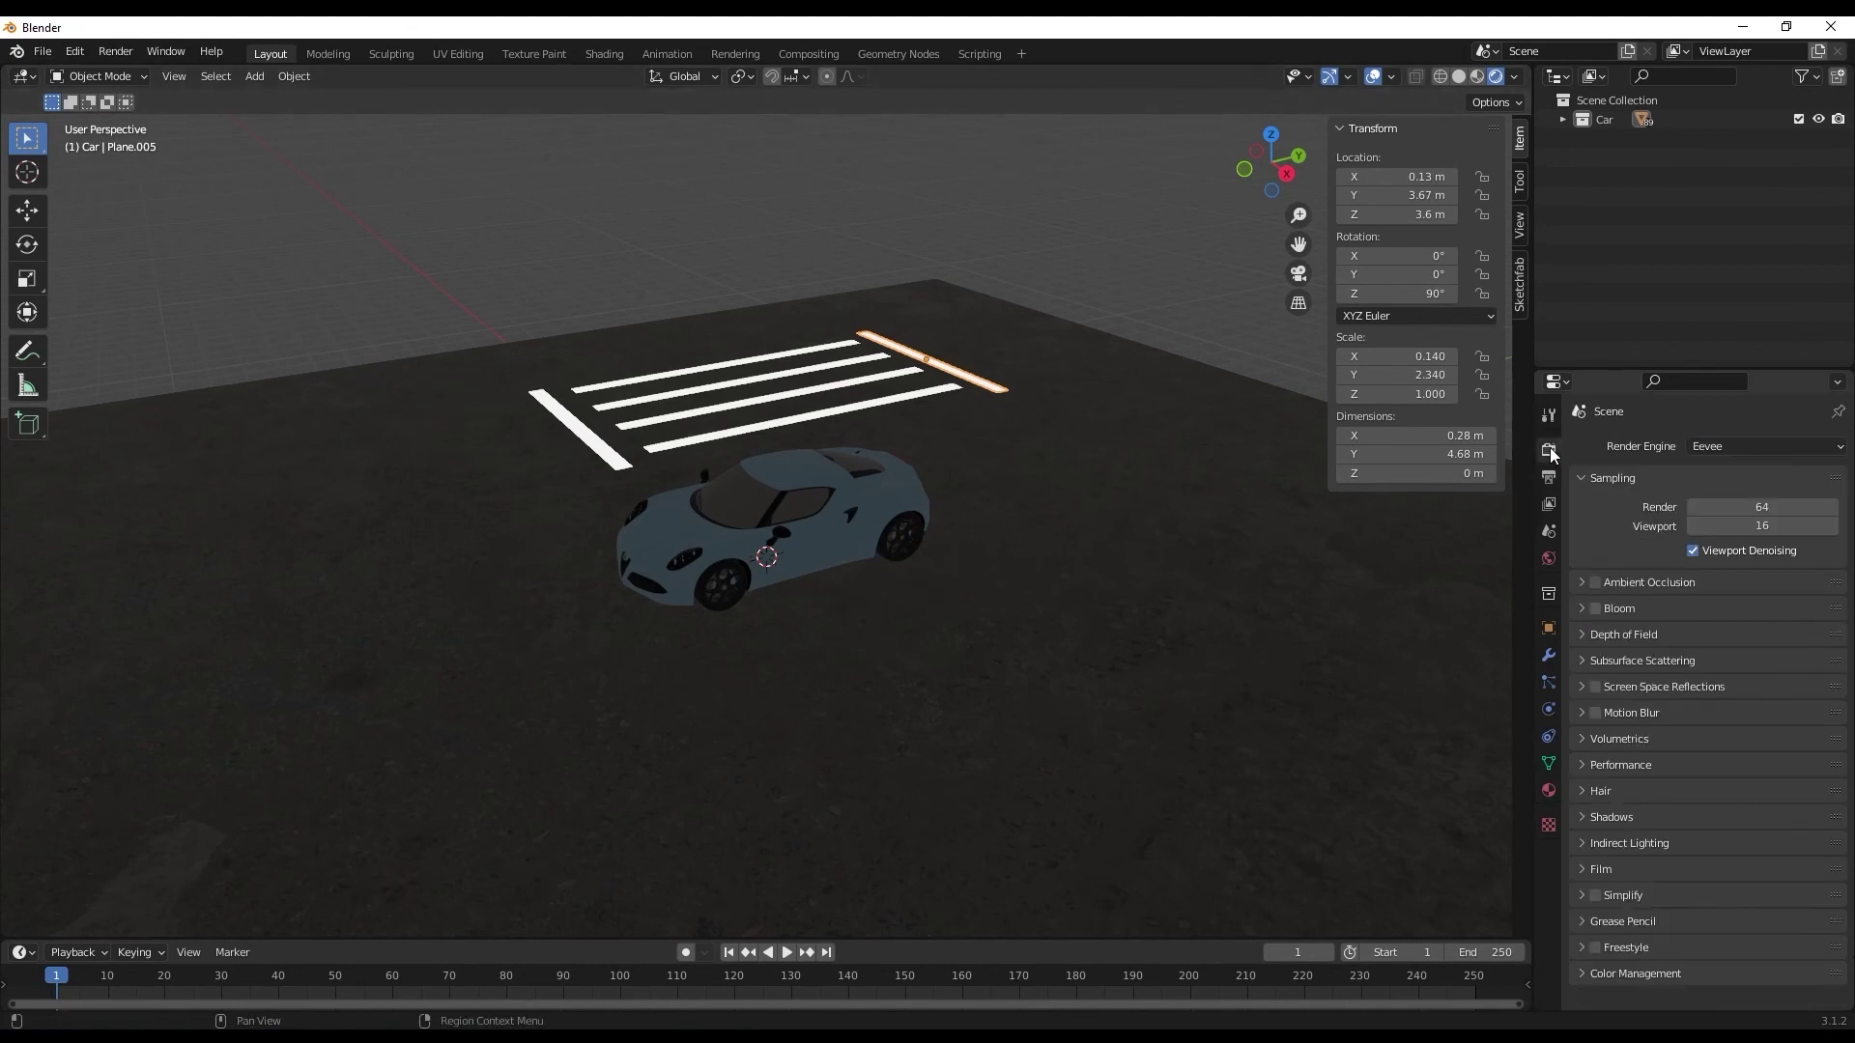
click(1729, 444)
click(1710, 511)
scroll(862, 642, up, 5)
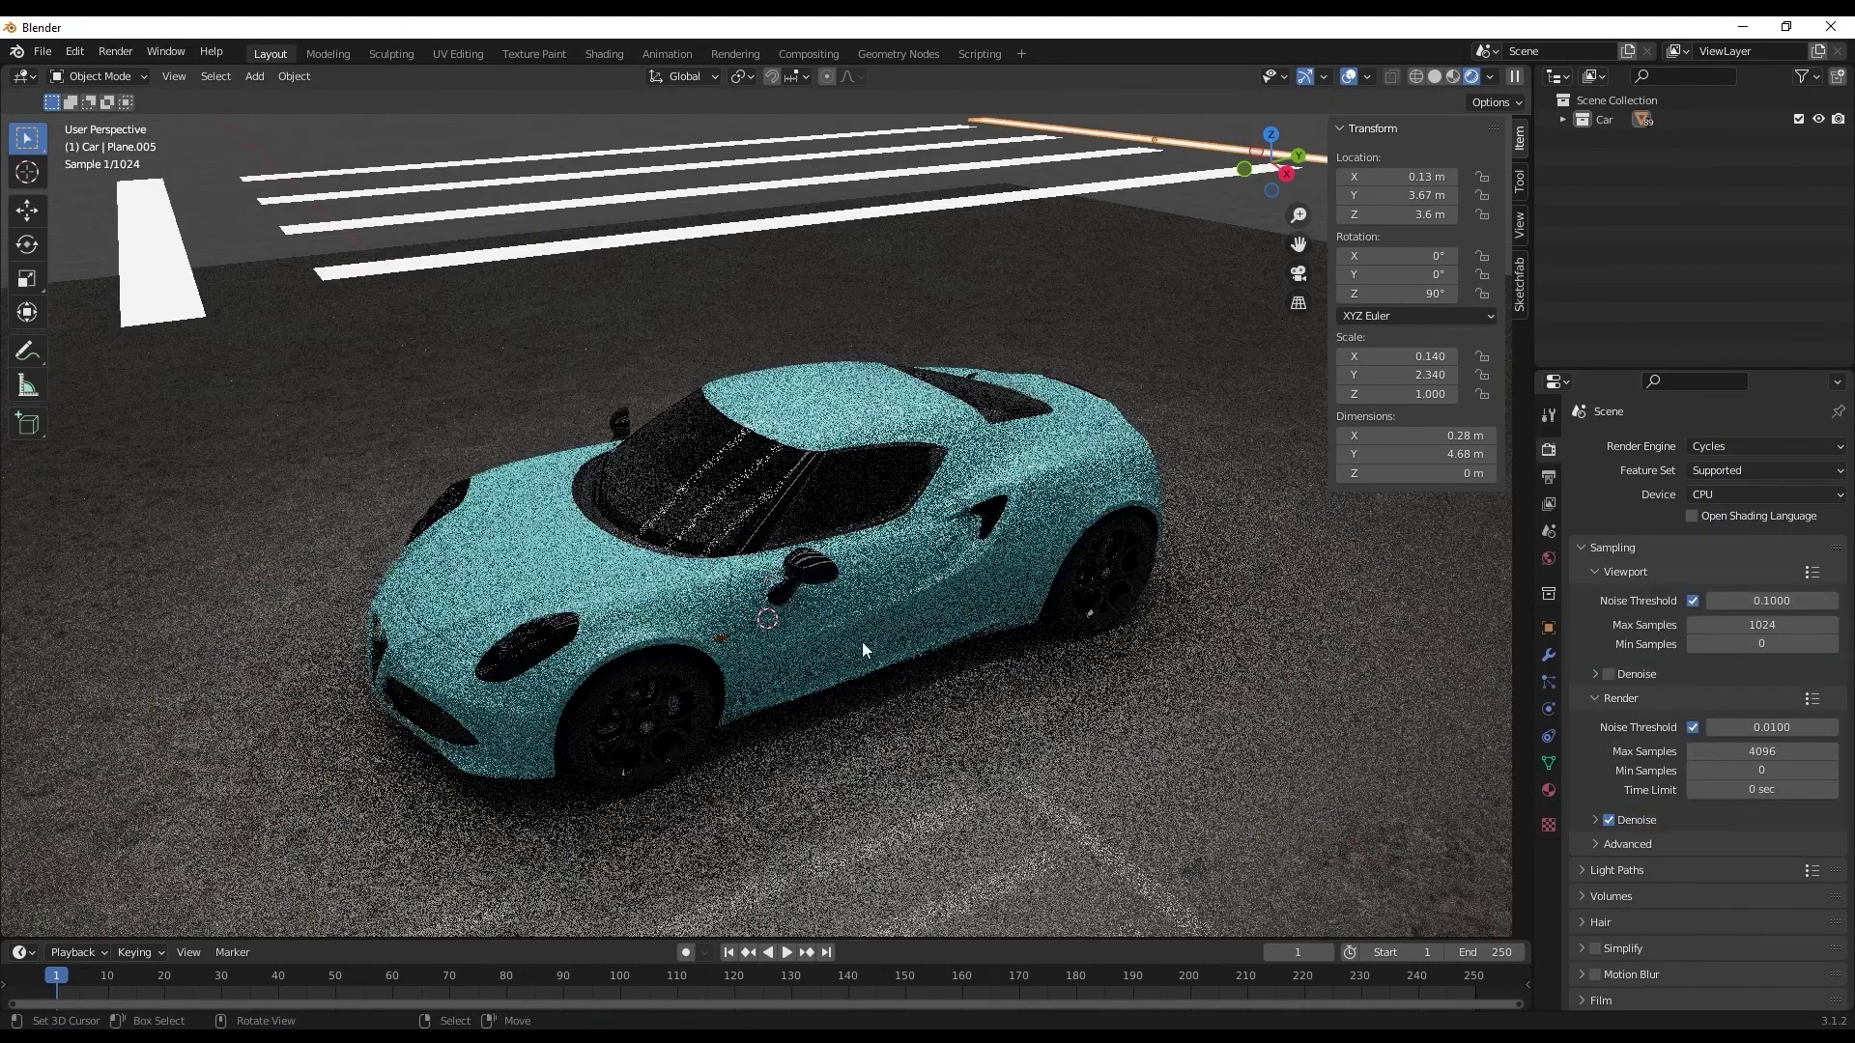
scroll(879, 753, down, 8)
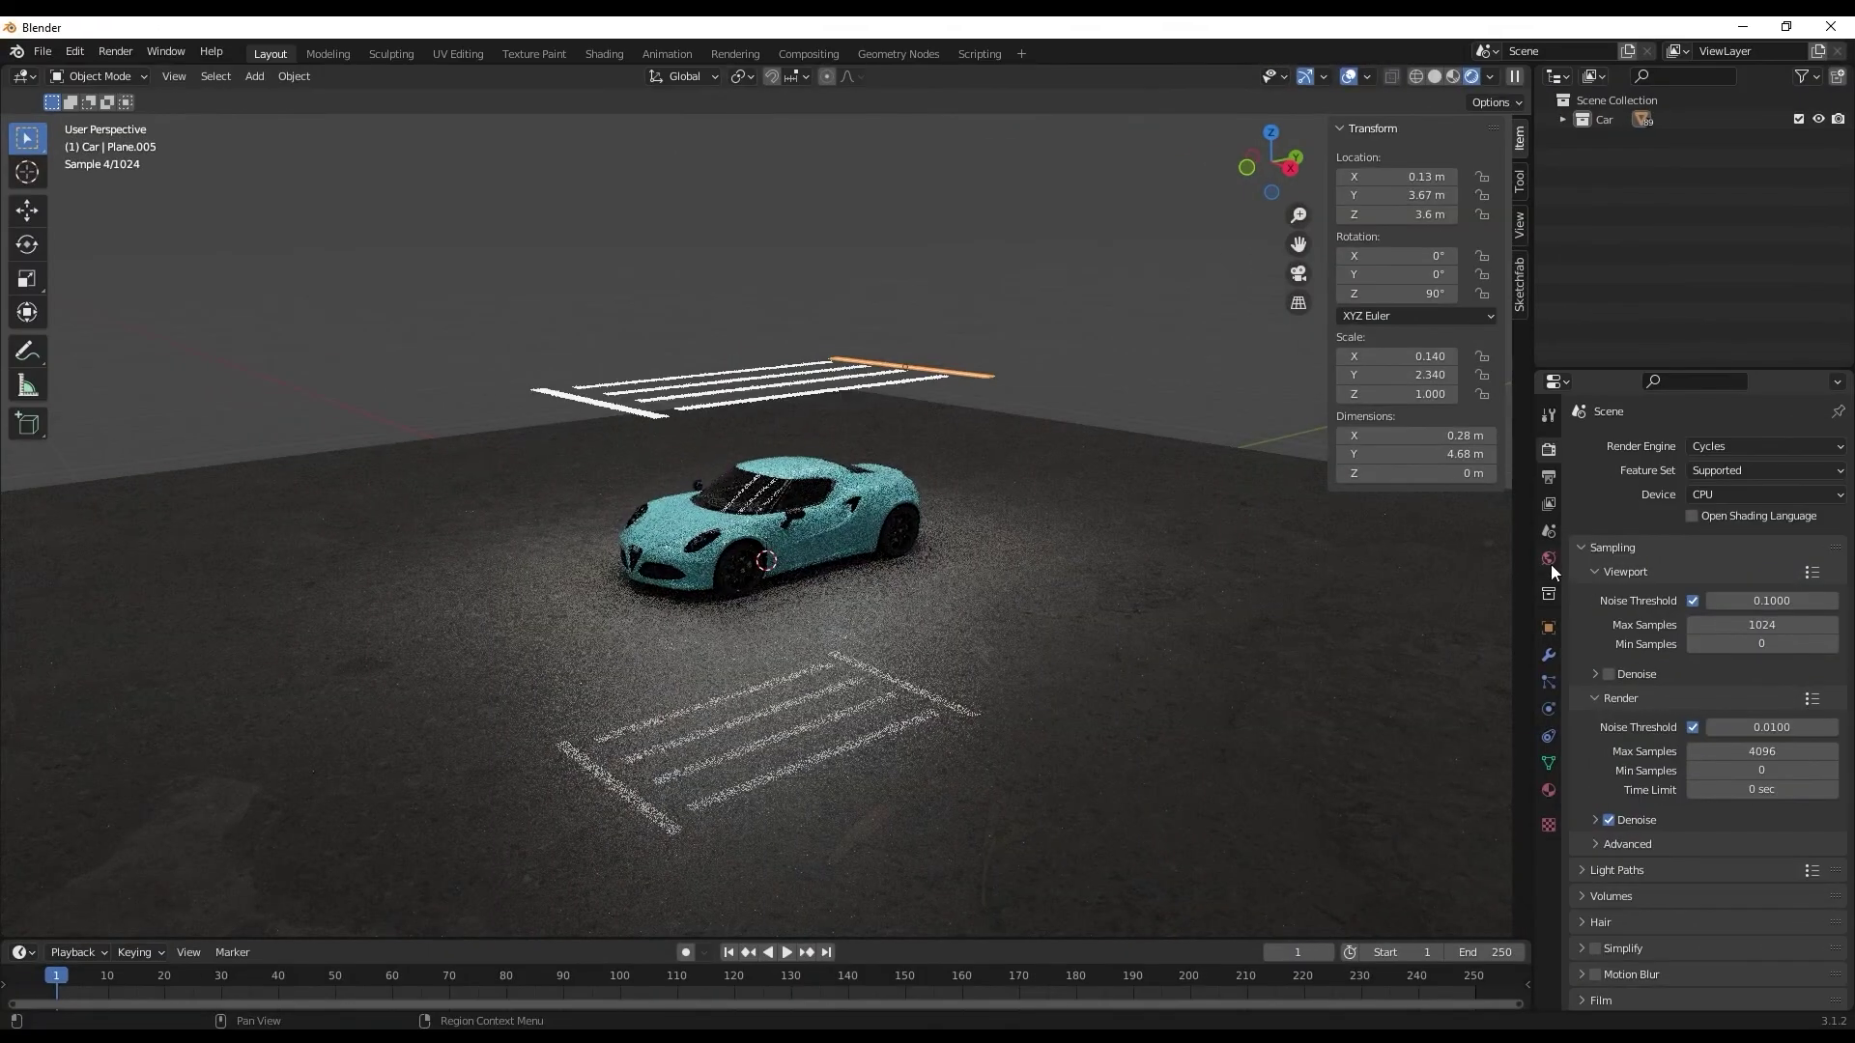
Set the world background colour to black
click(1549, 558)
click(1753, 568)
drag(1808, 367, 1809, 483)
scroll(762, 628, up, 3)
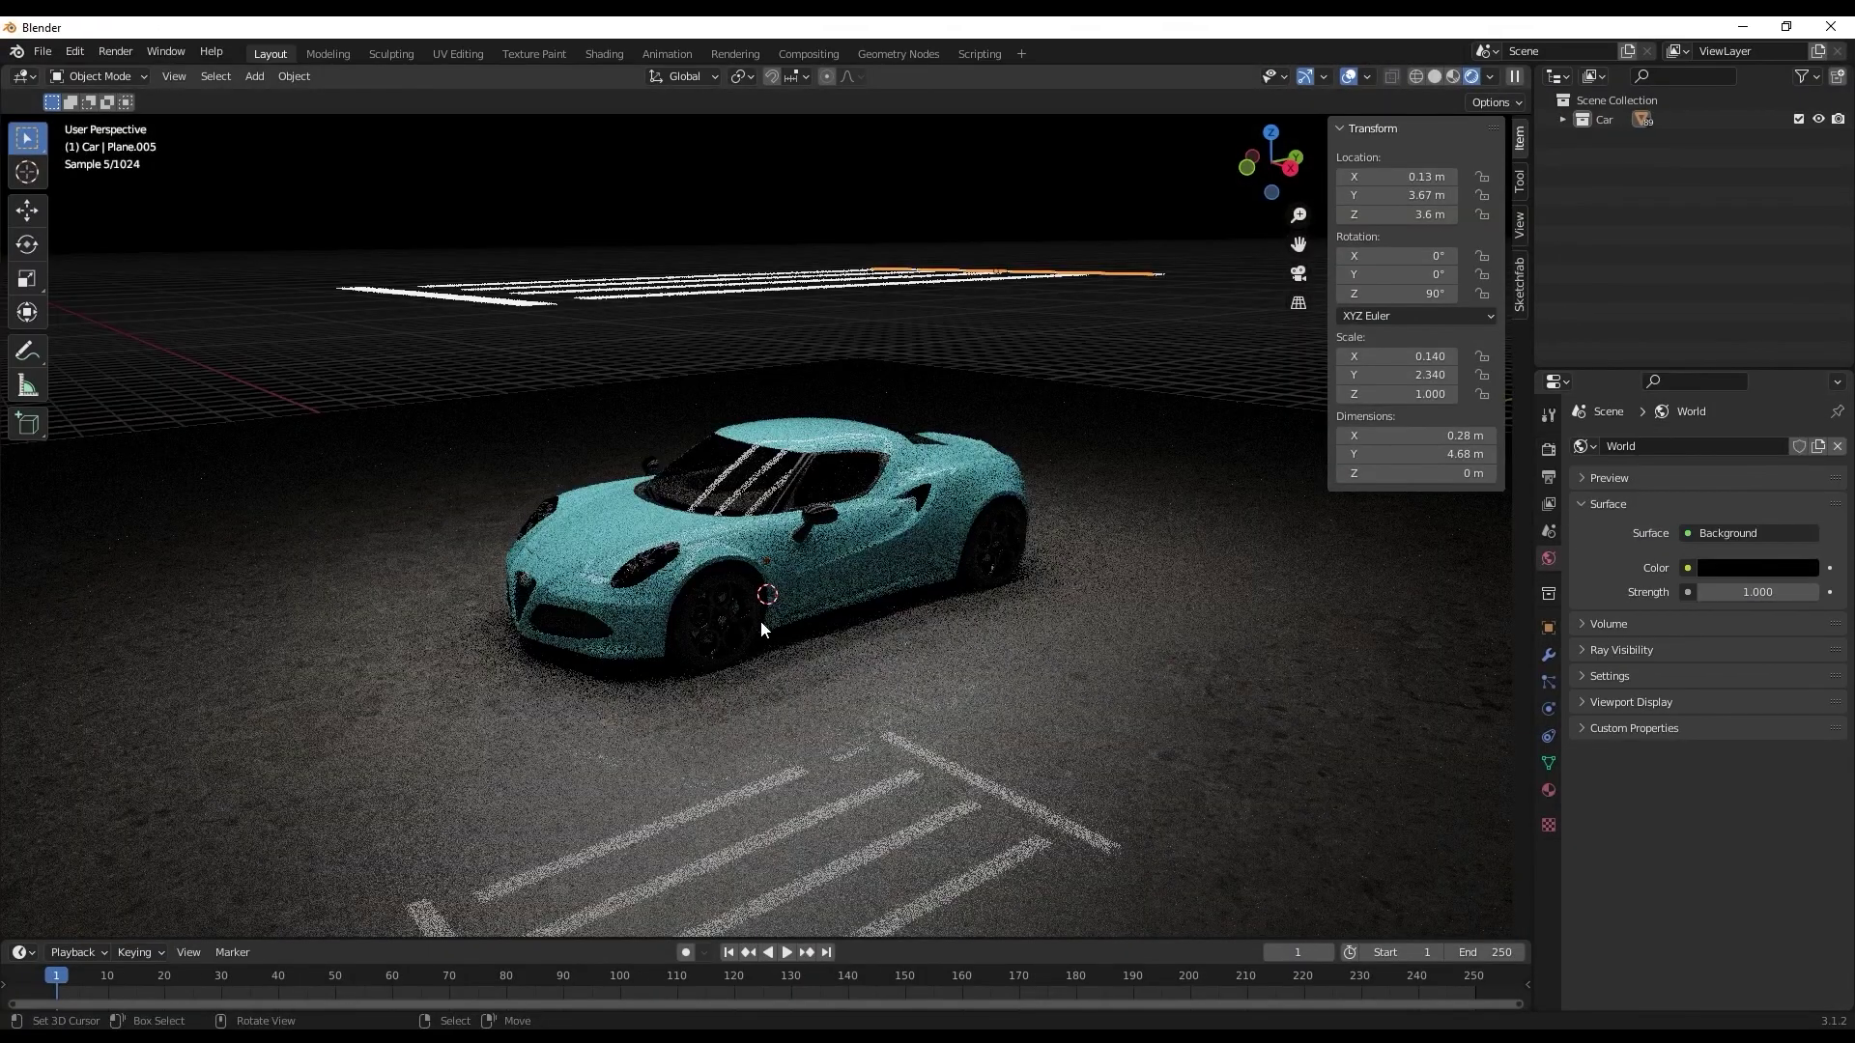
scroll(762, 622, up, 2)
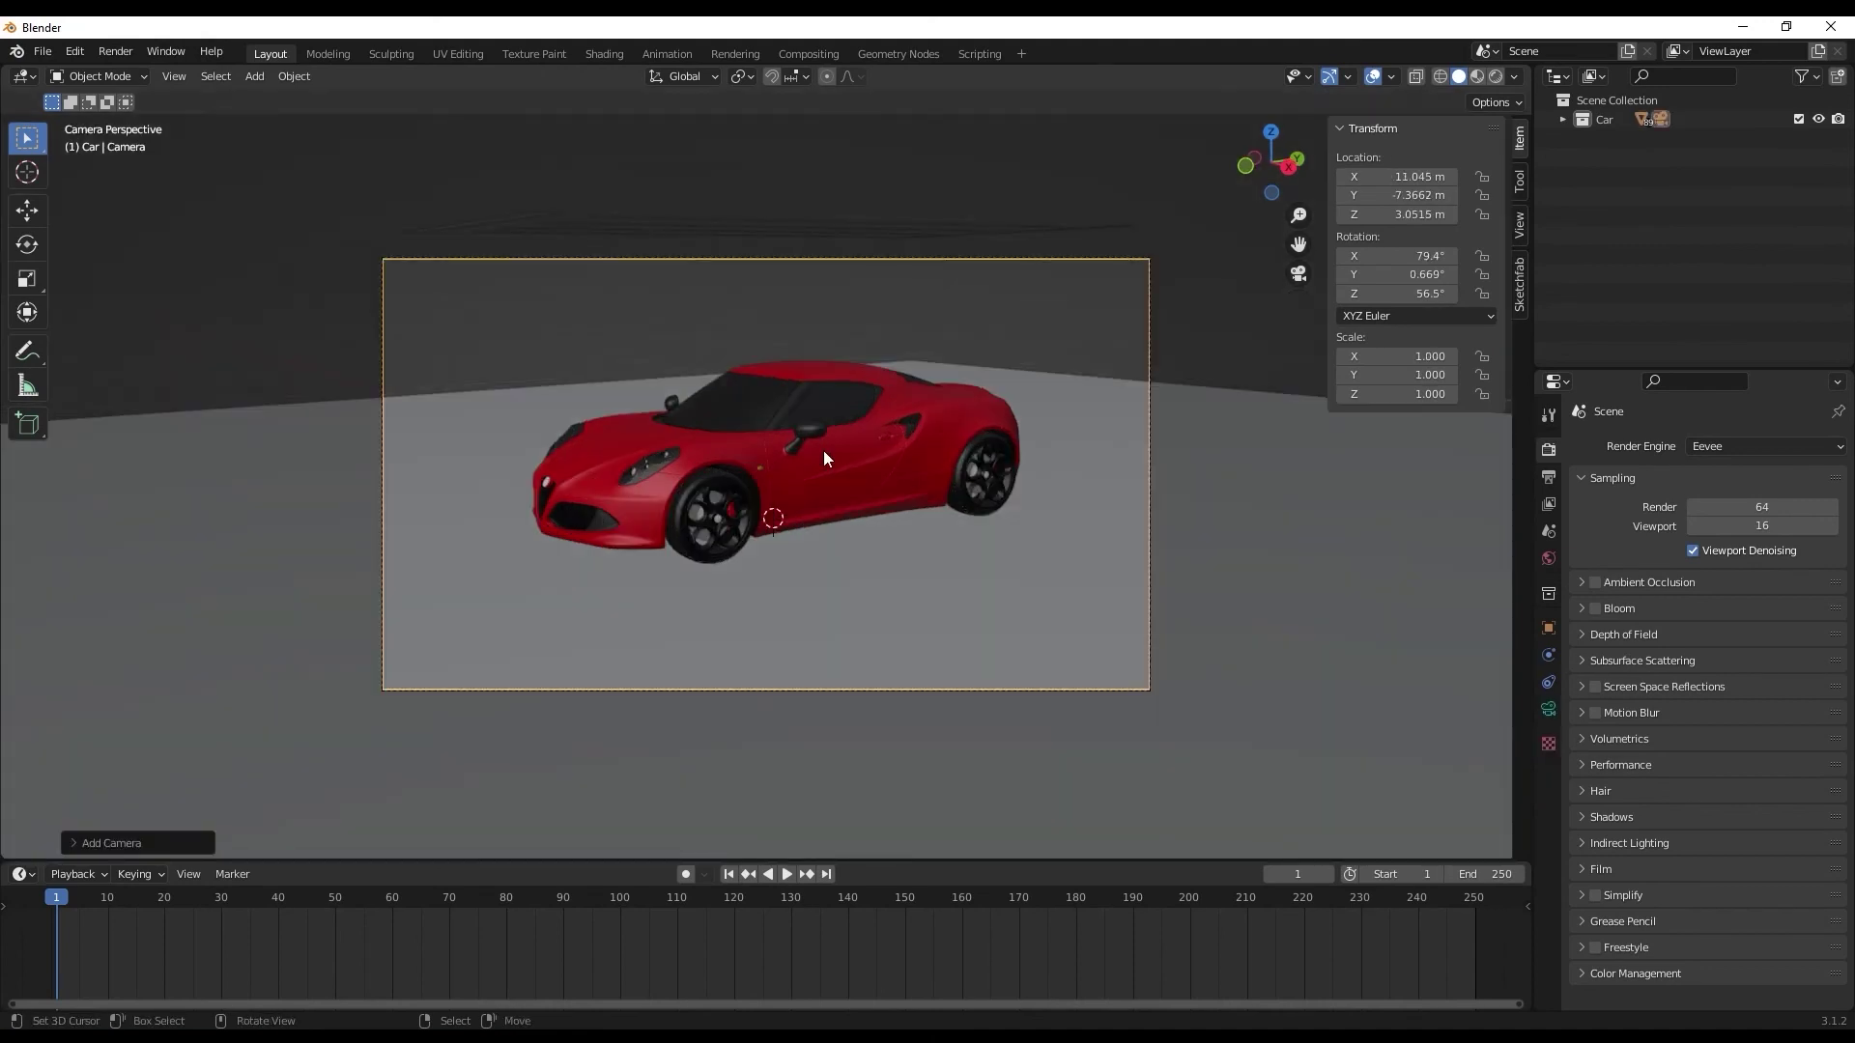
Enlarge the timeline and set the animation's end frame to 1000
drag(1439, 860, 1440, 805)
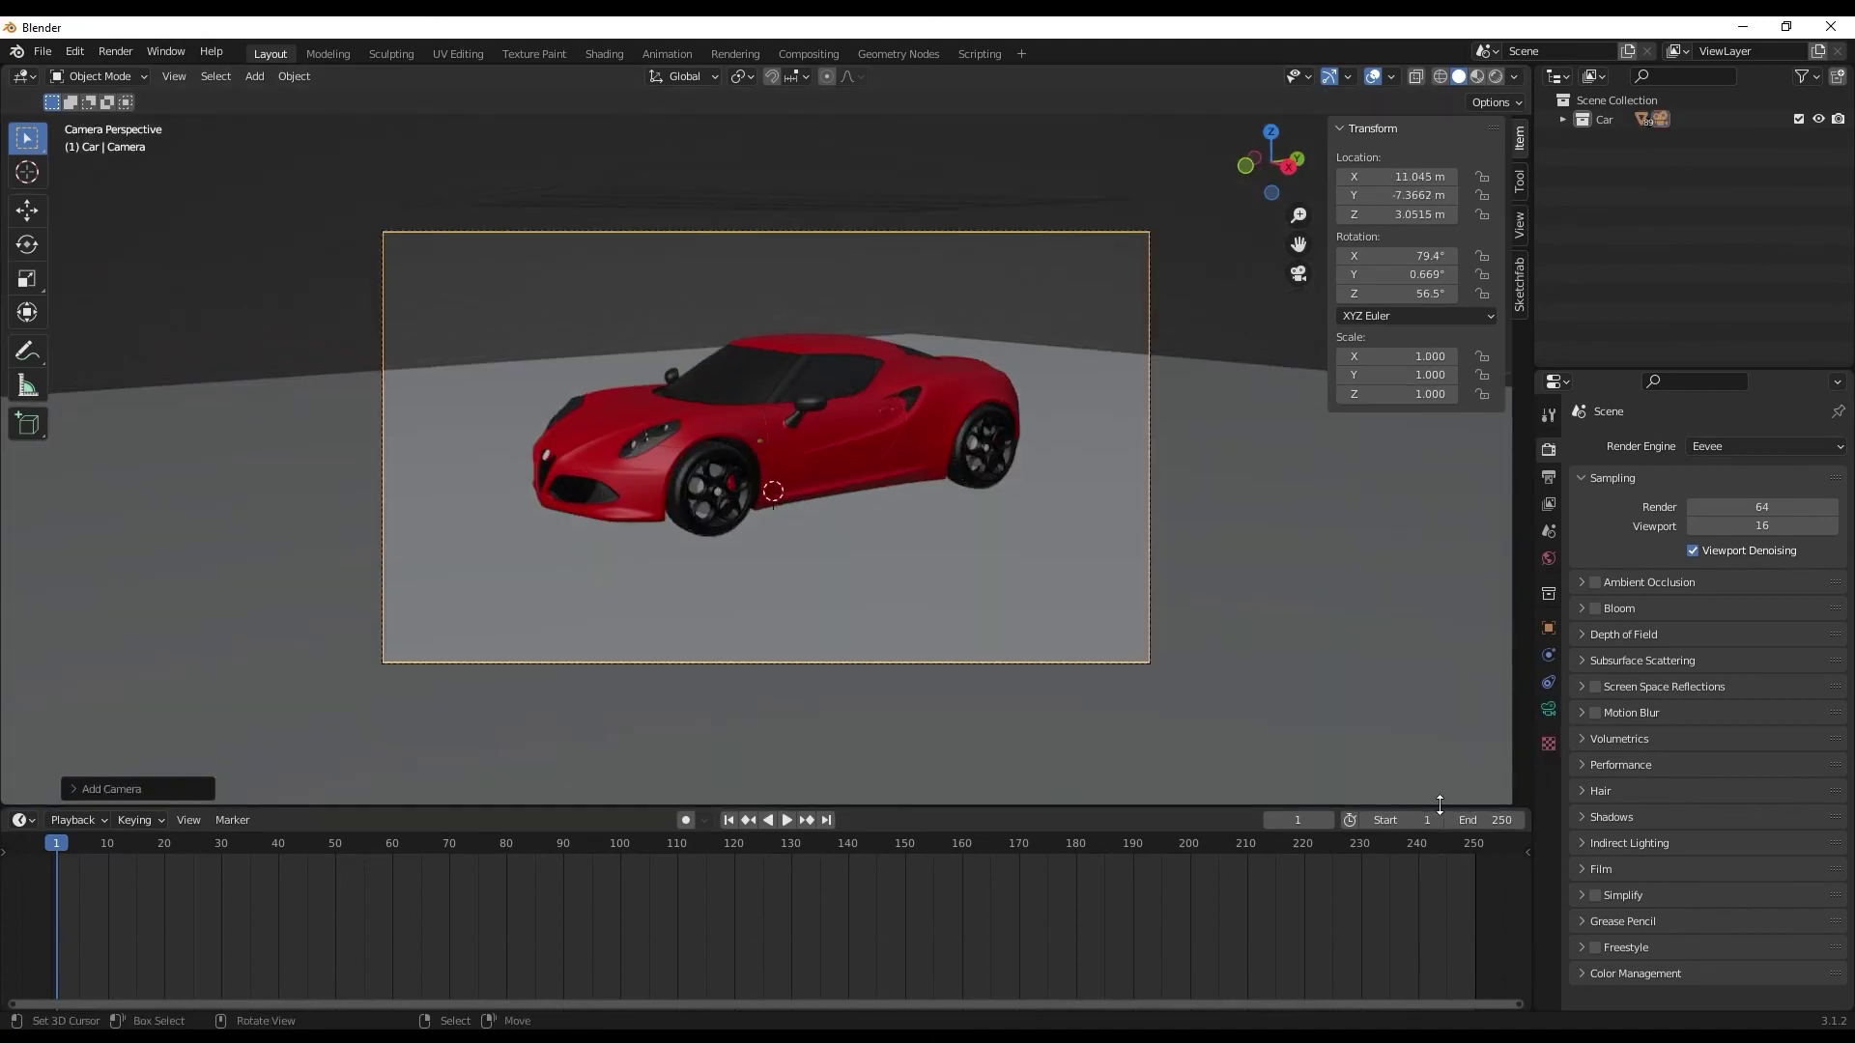
click(1503, 820)
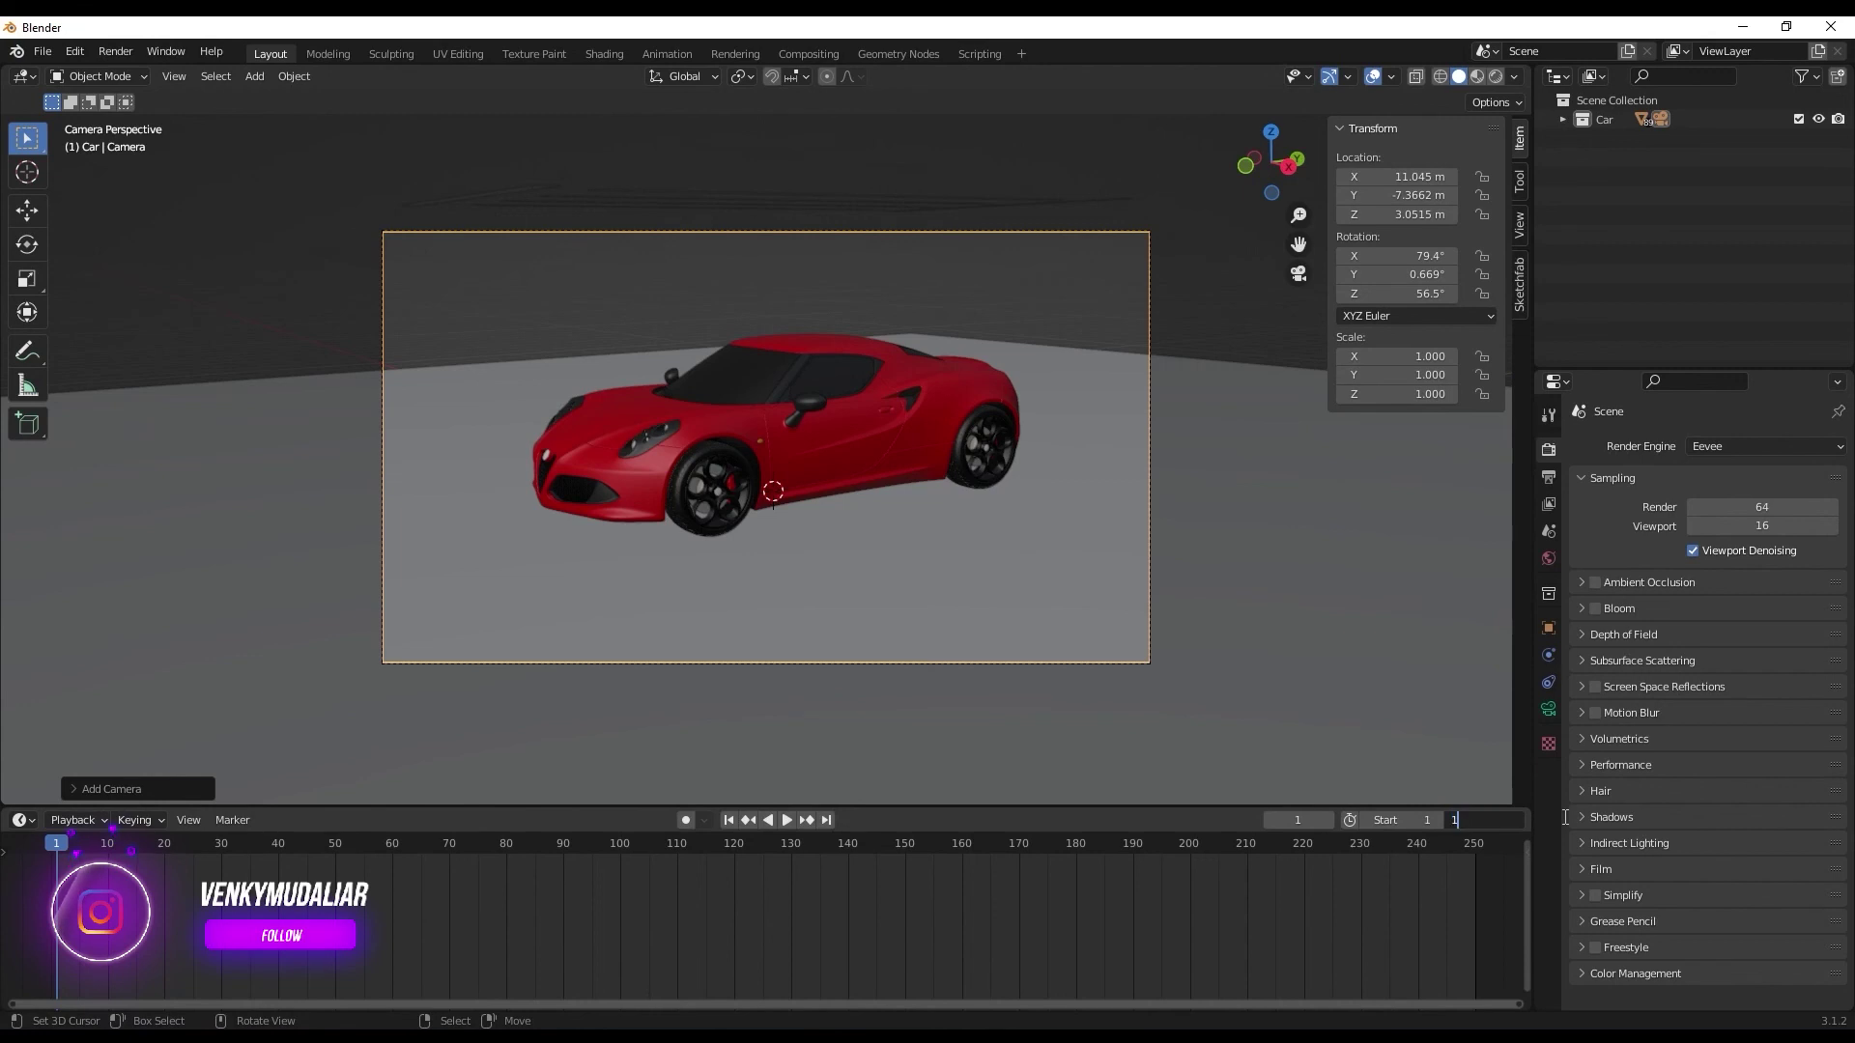
key(Return)
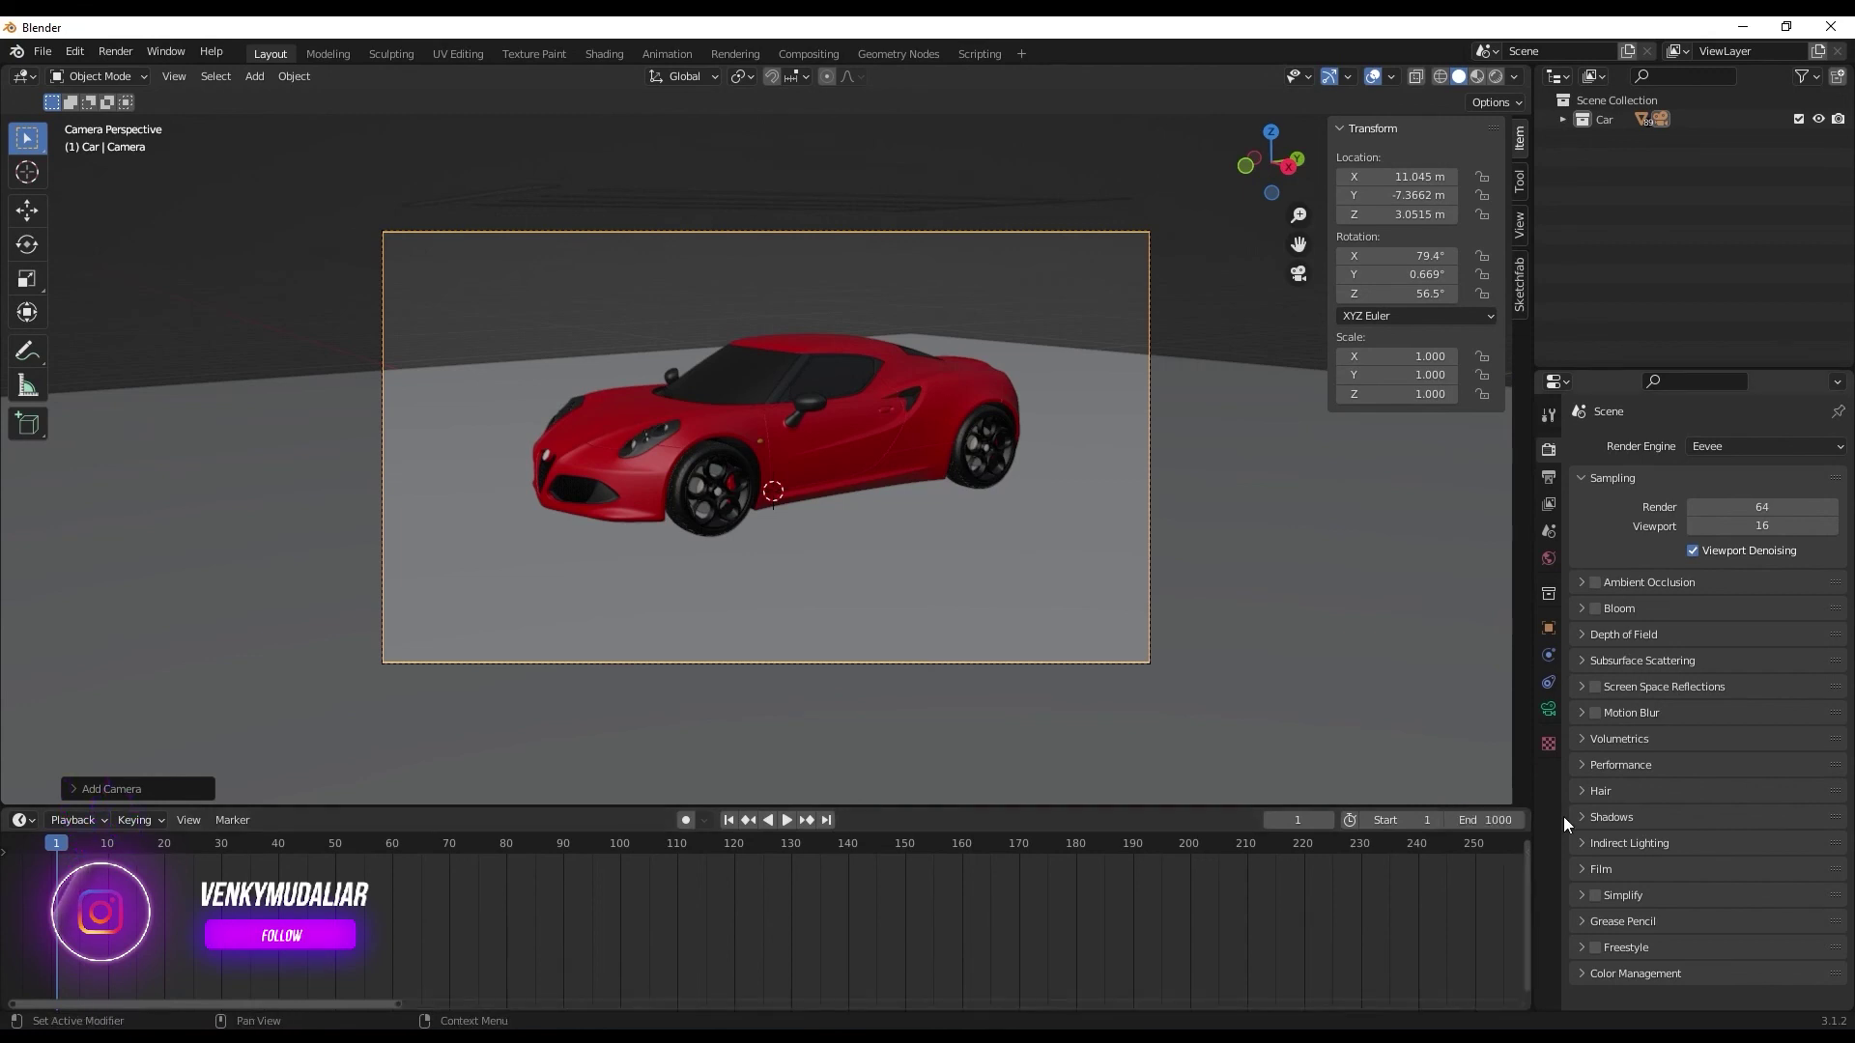
key(Home)
Locate the camera in the outliner and use Walk Navigation to move it lower and closer to the car
key(KP_Decimal)
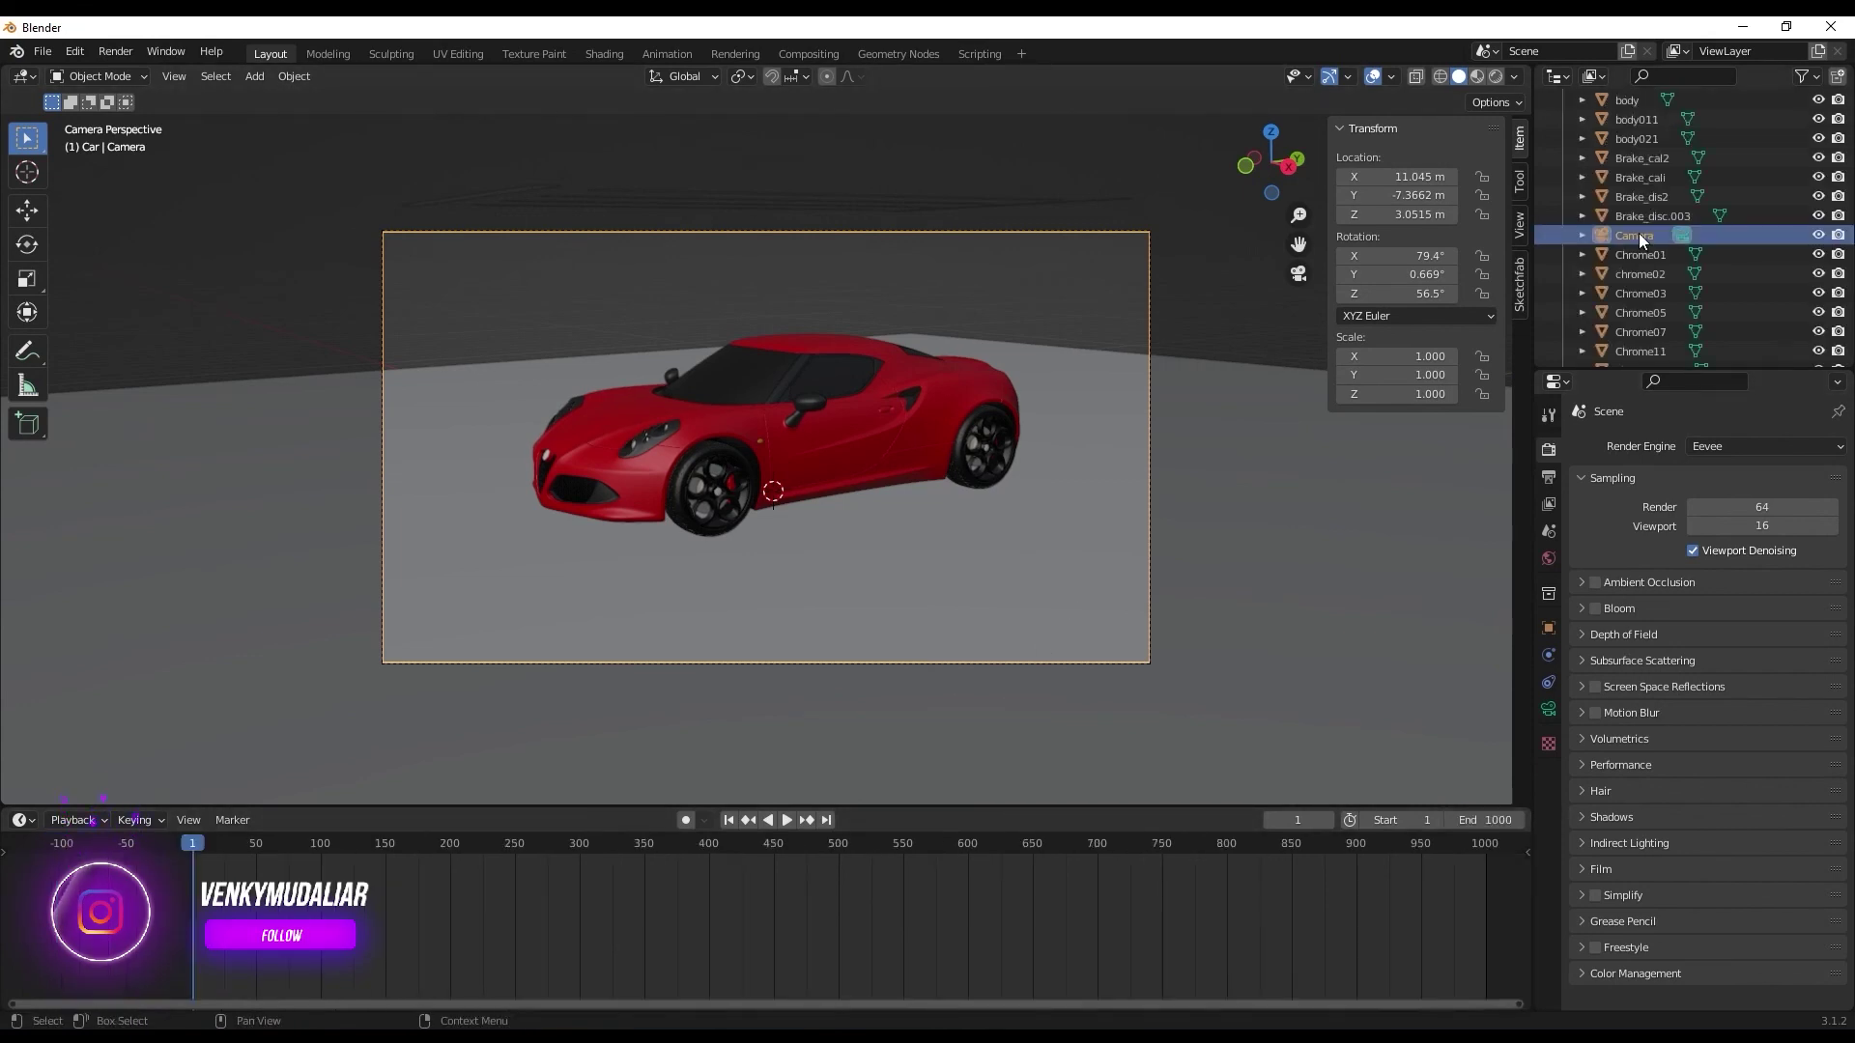
click(167, 77)
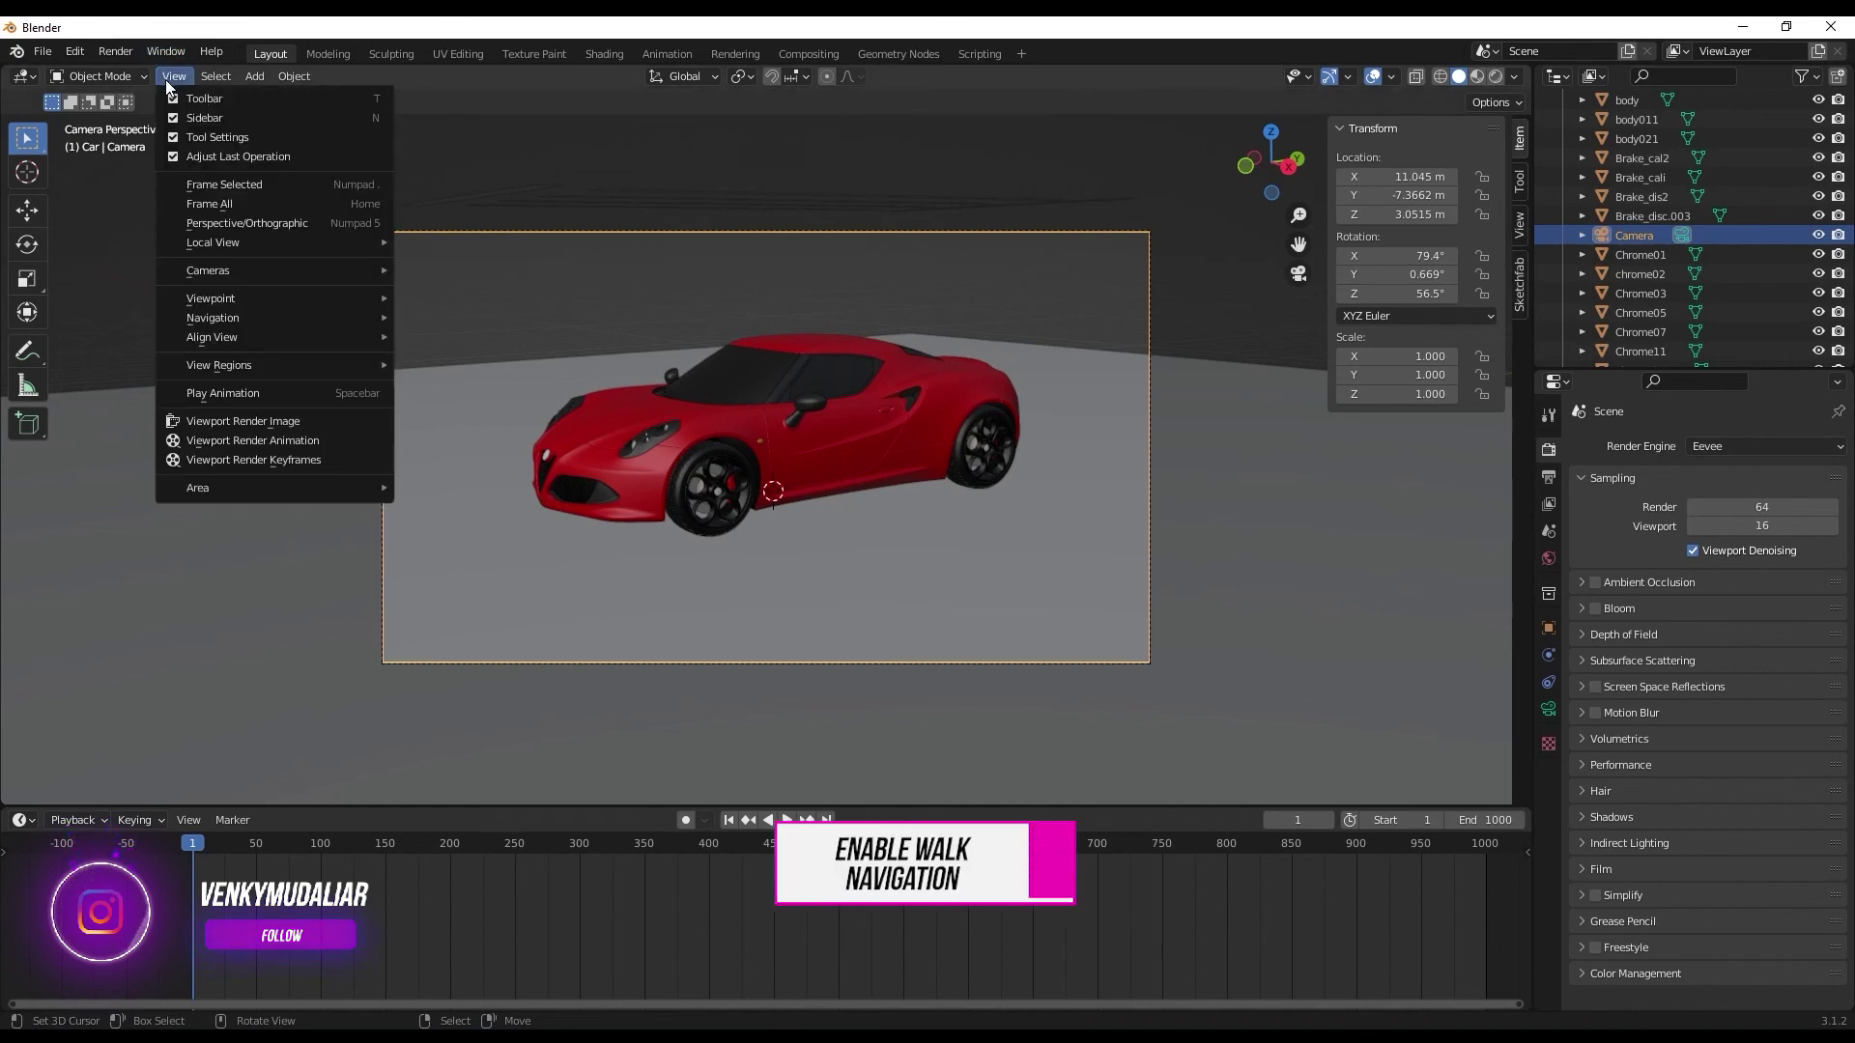
mouse_move(203, 317)
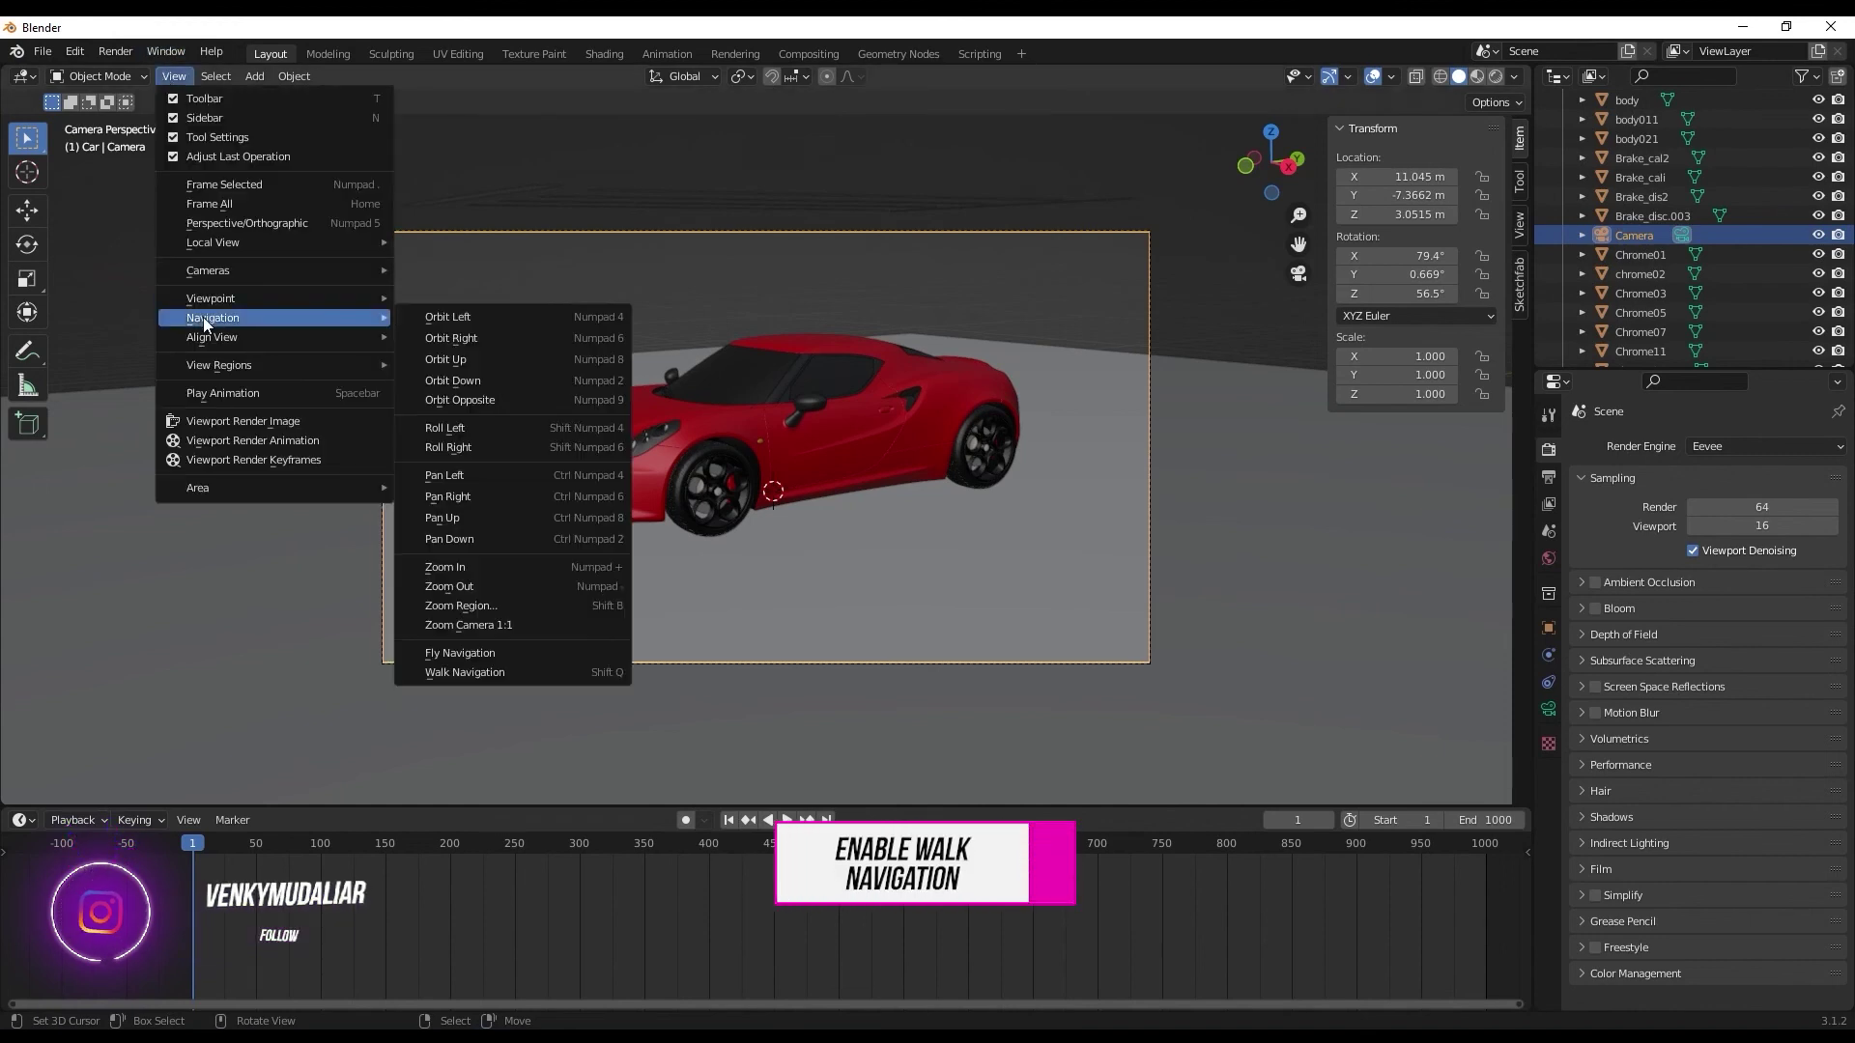
click(495, 668)
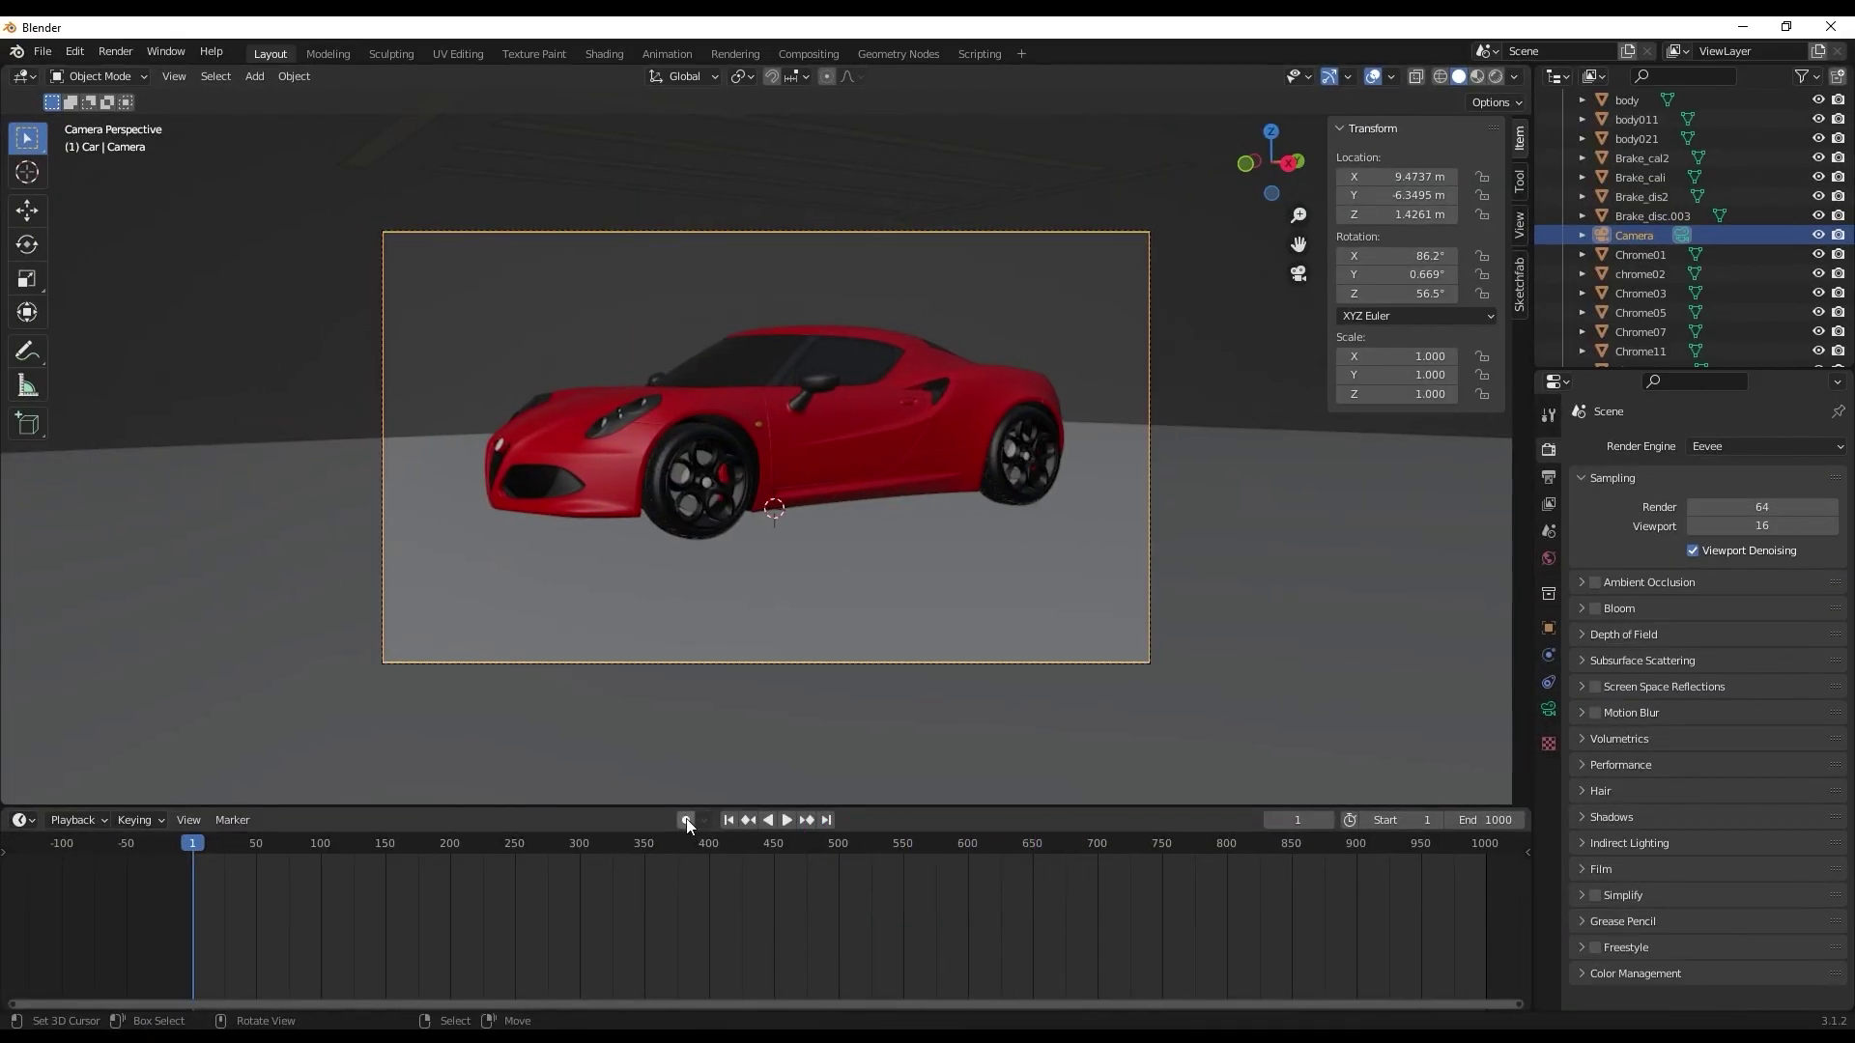
Enable auto keying and record the camera moving sideways around the car with Walk Navigation while the animation plays
click(686, 819)
click(786, 820)
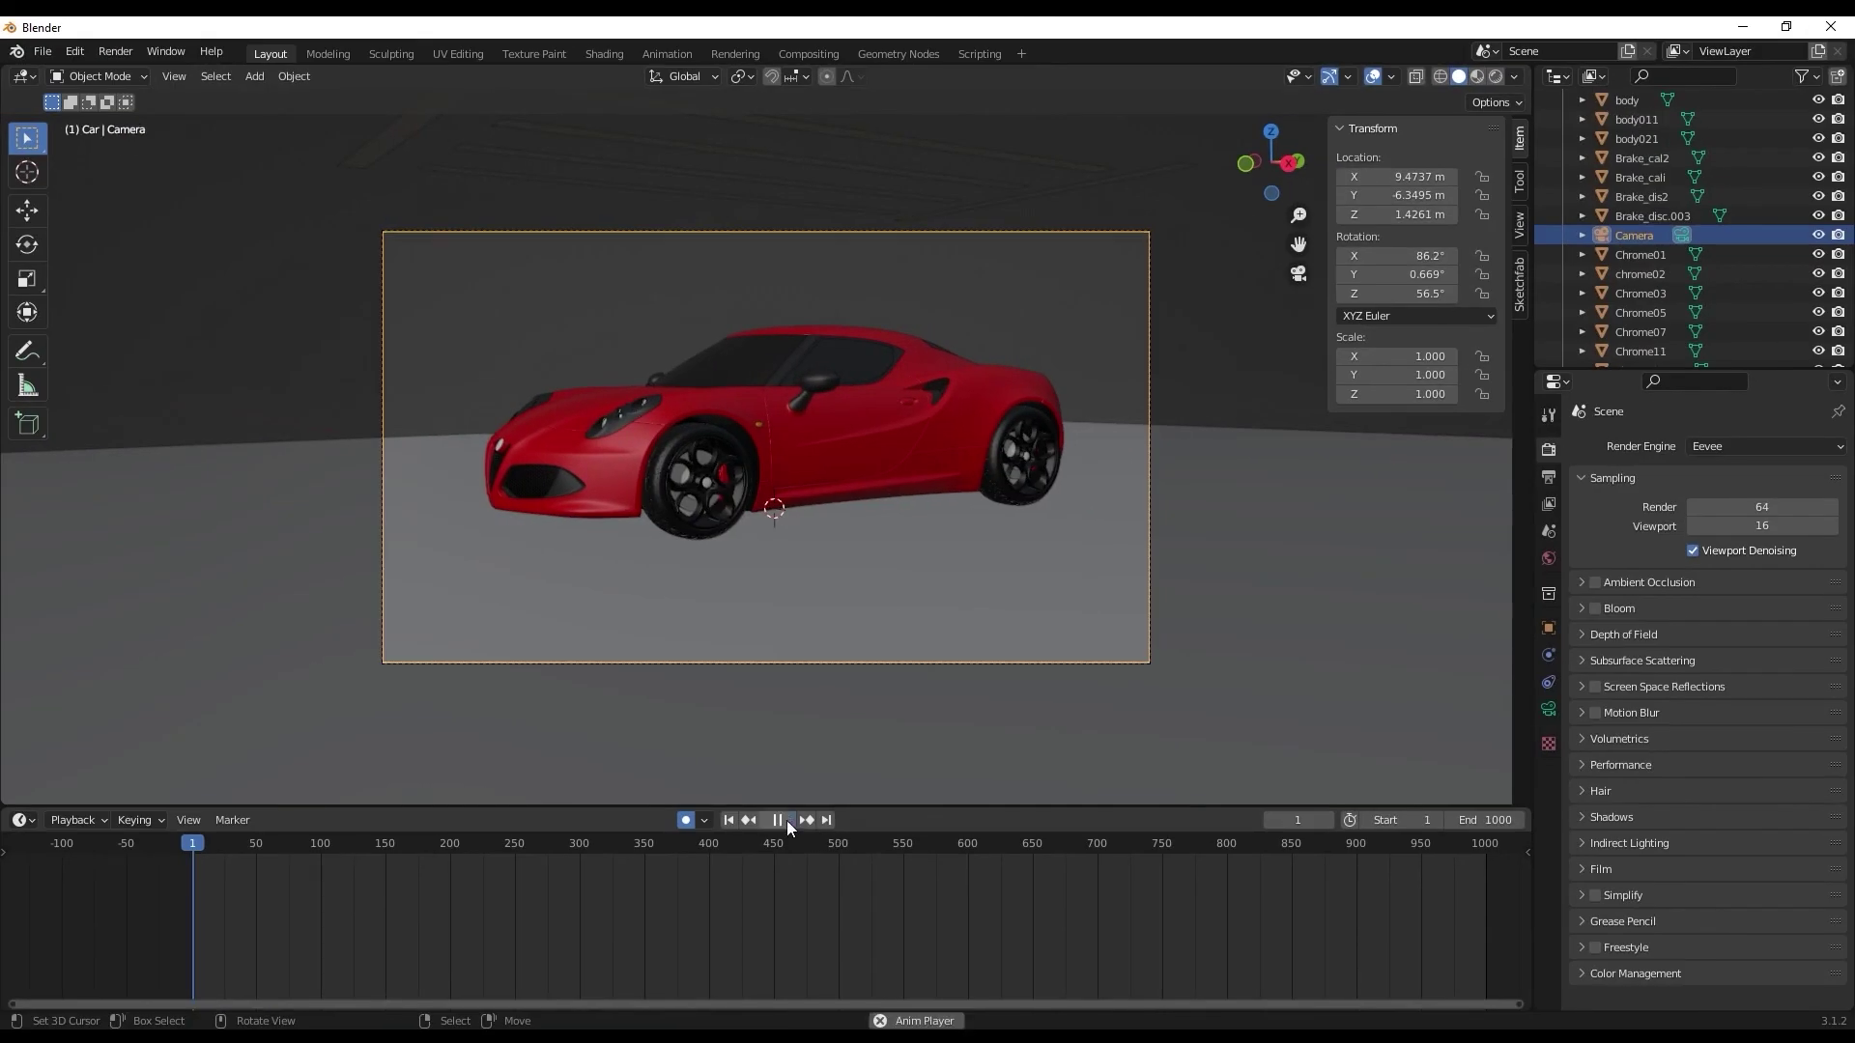
key(shift+grave)
key(d)
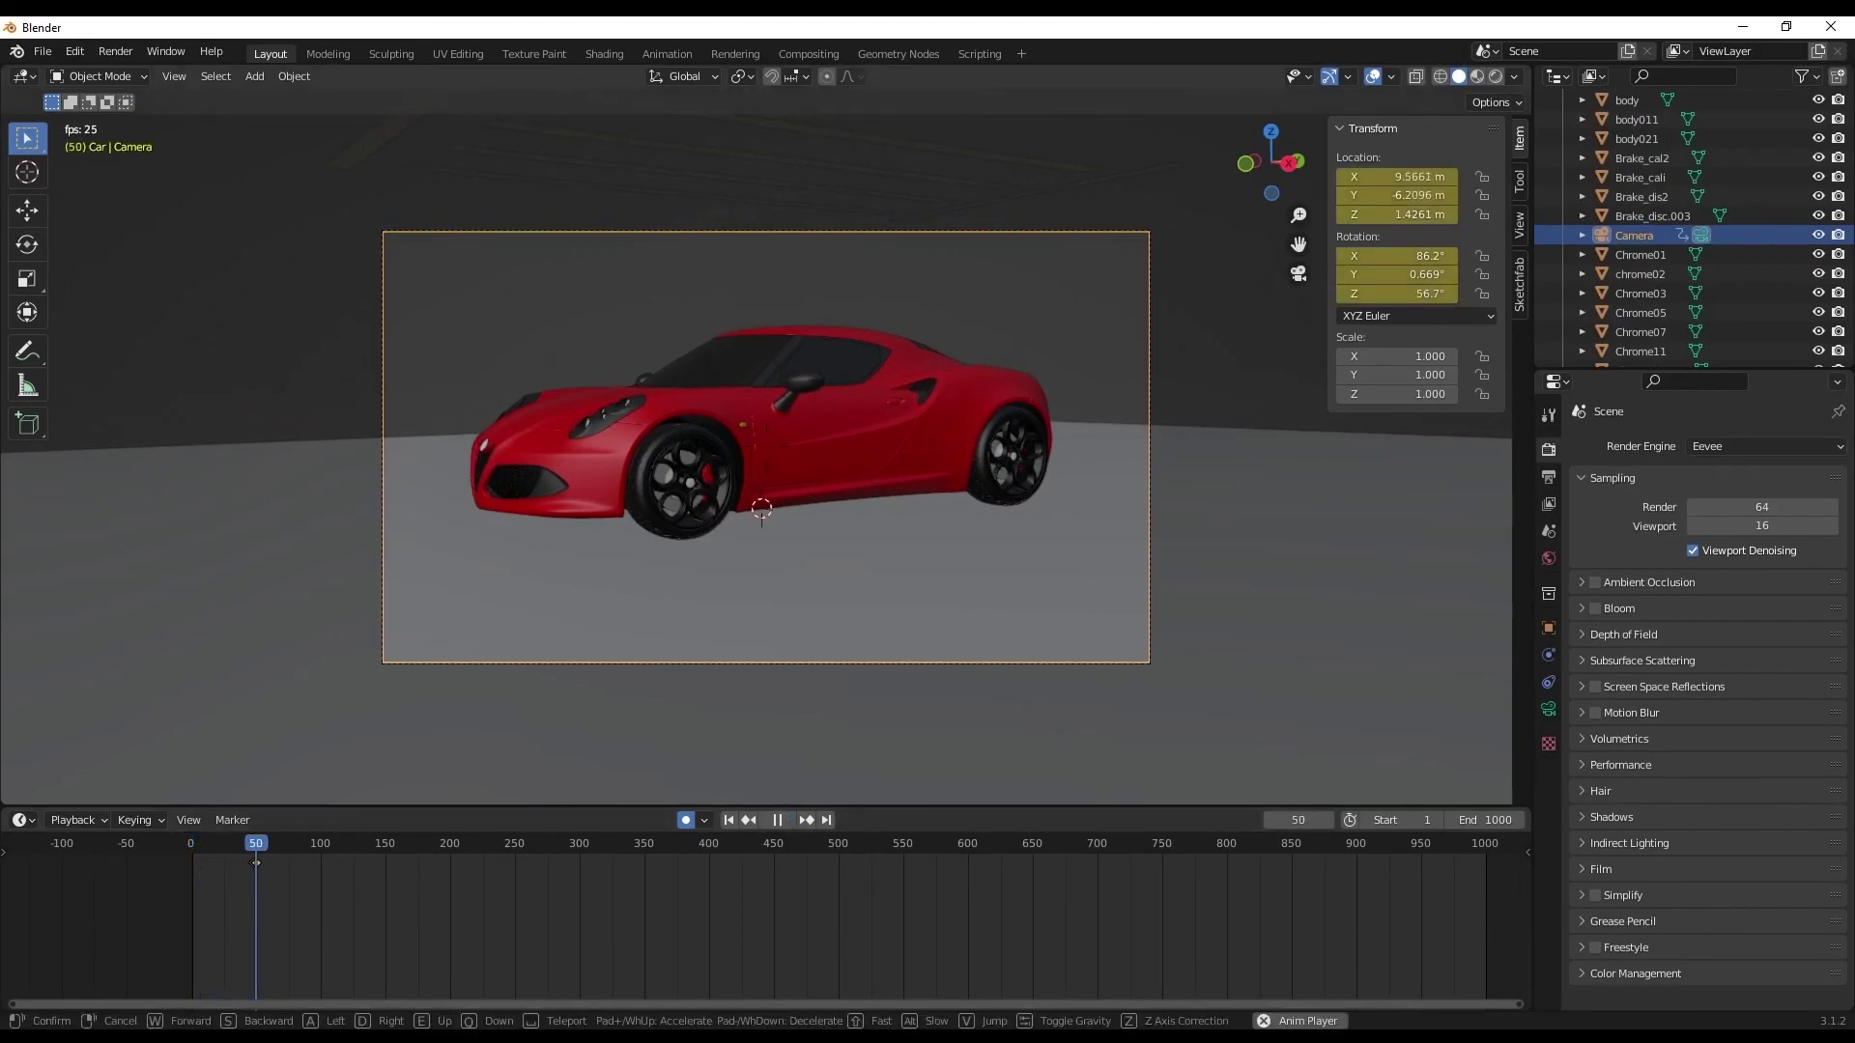
key(d)
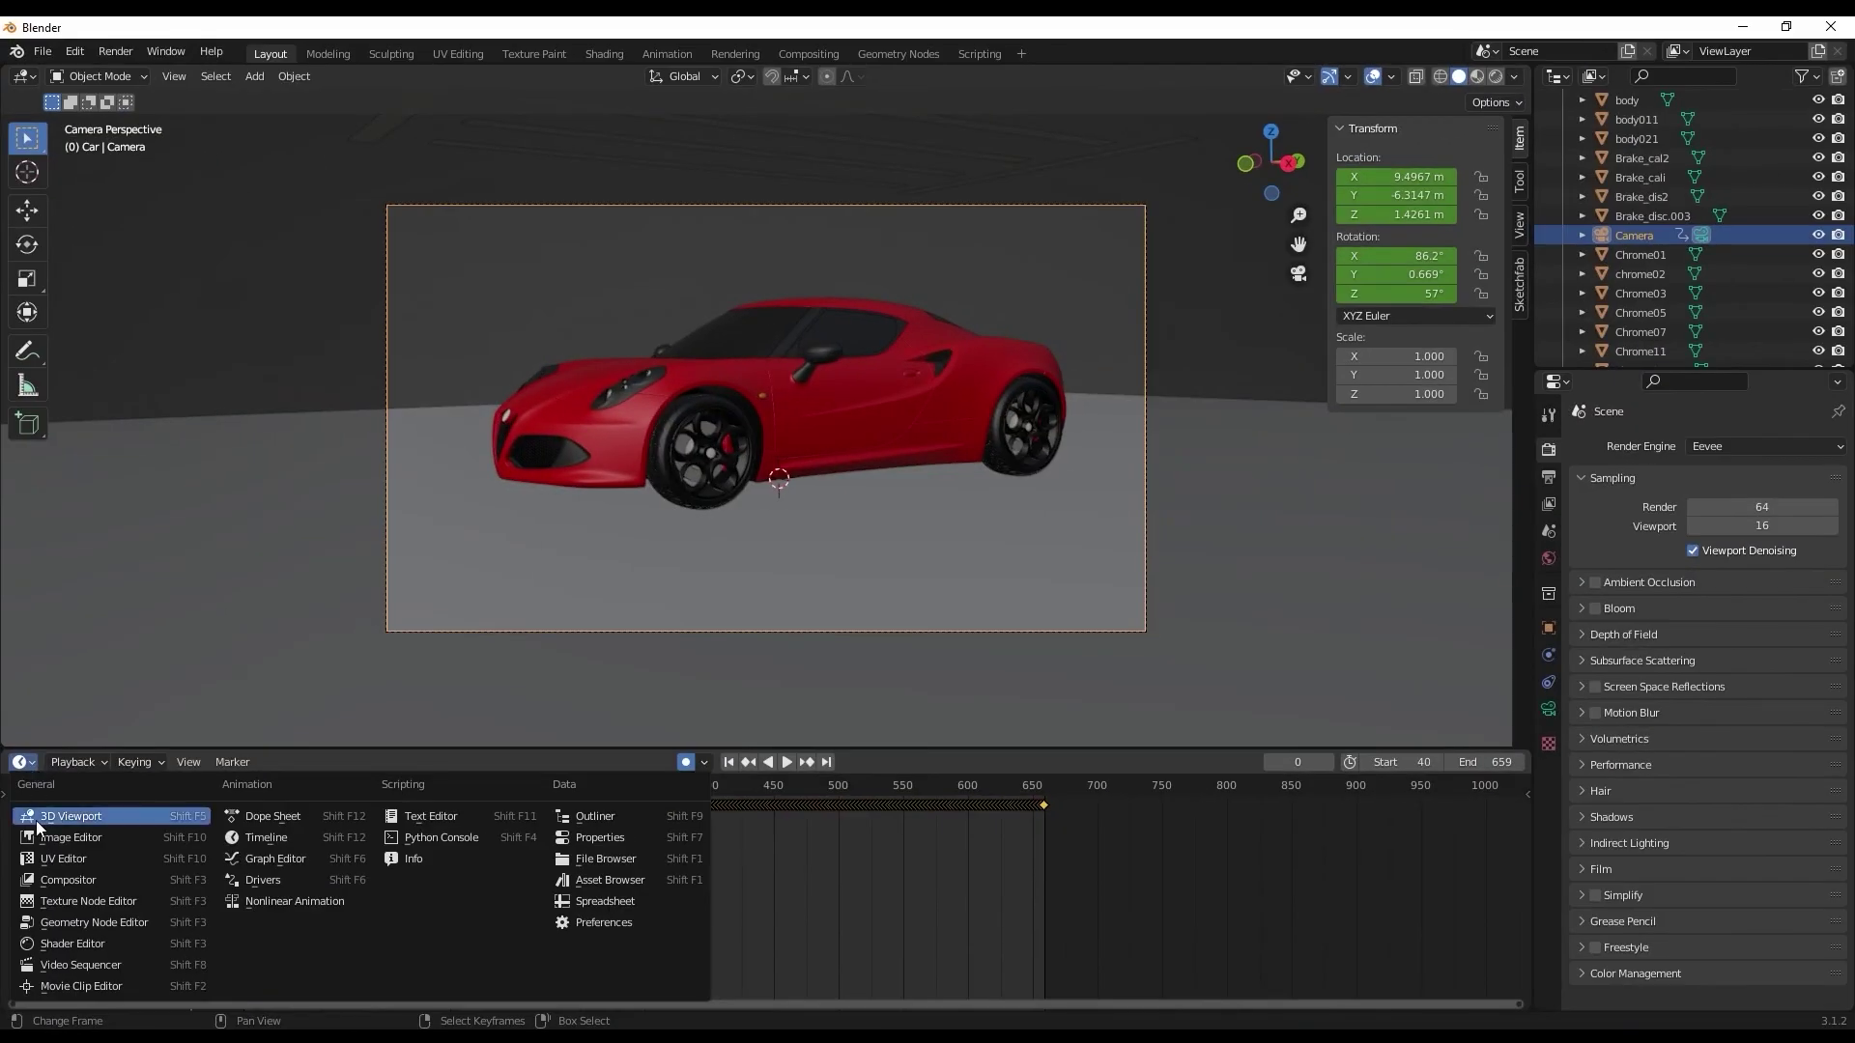
Show the camera's animation curves in the Graph Editor, then sample and smooth their keyframes
click(275, 858)
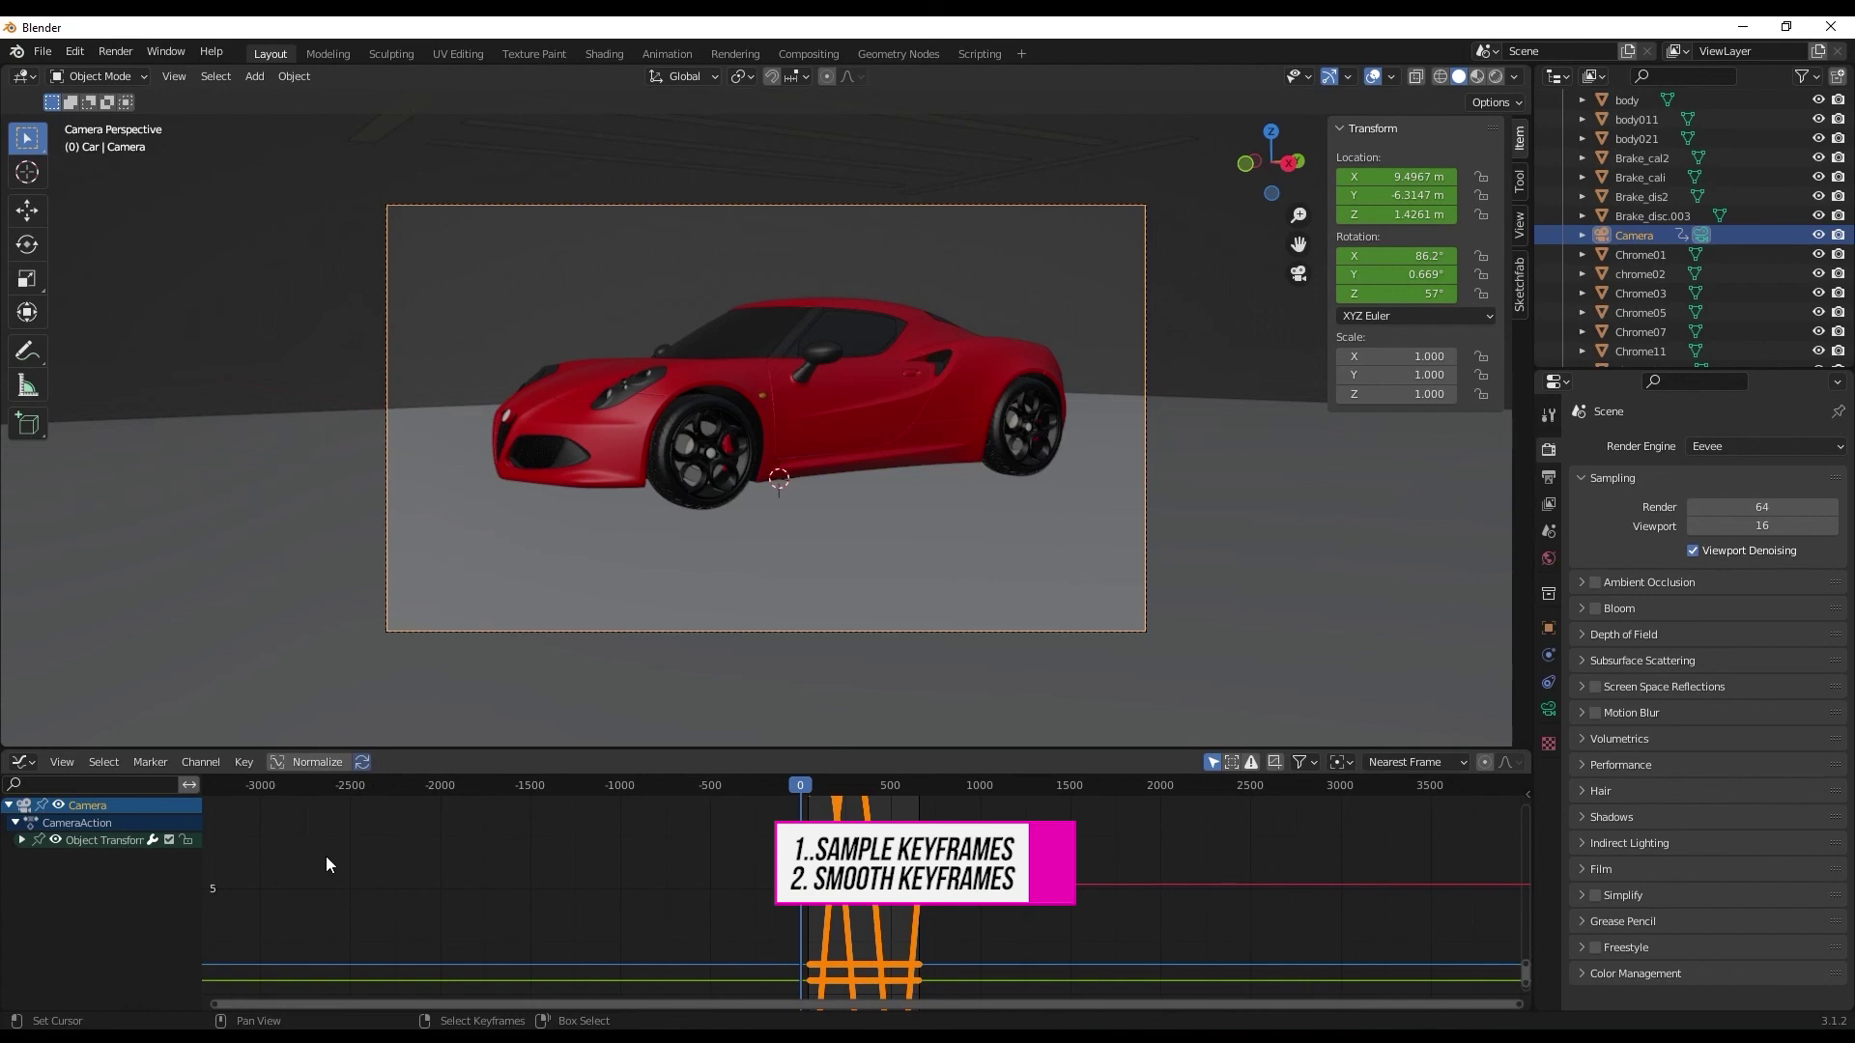
click(244, 763)
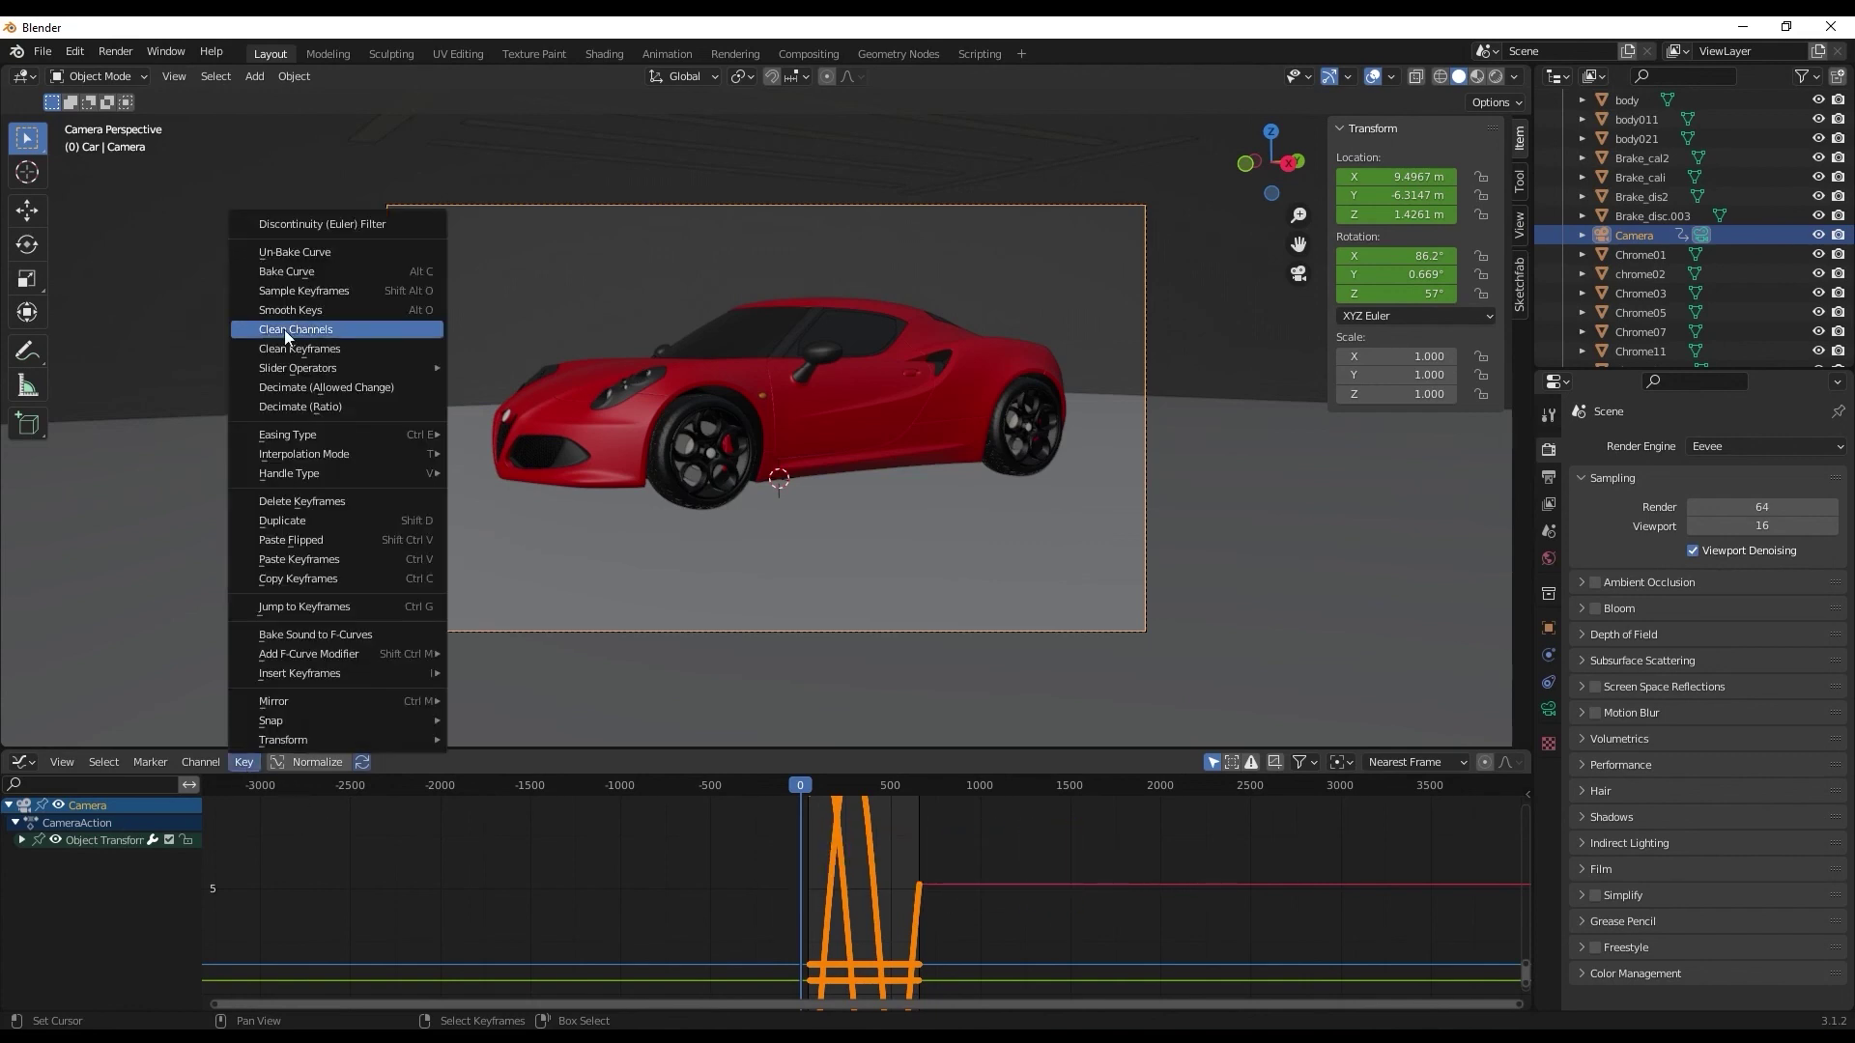
click(309, 291)
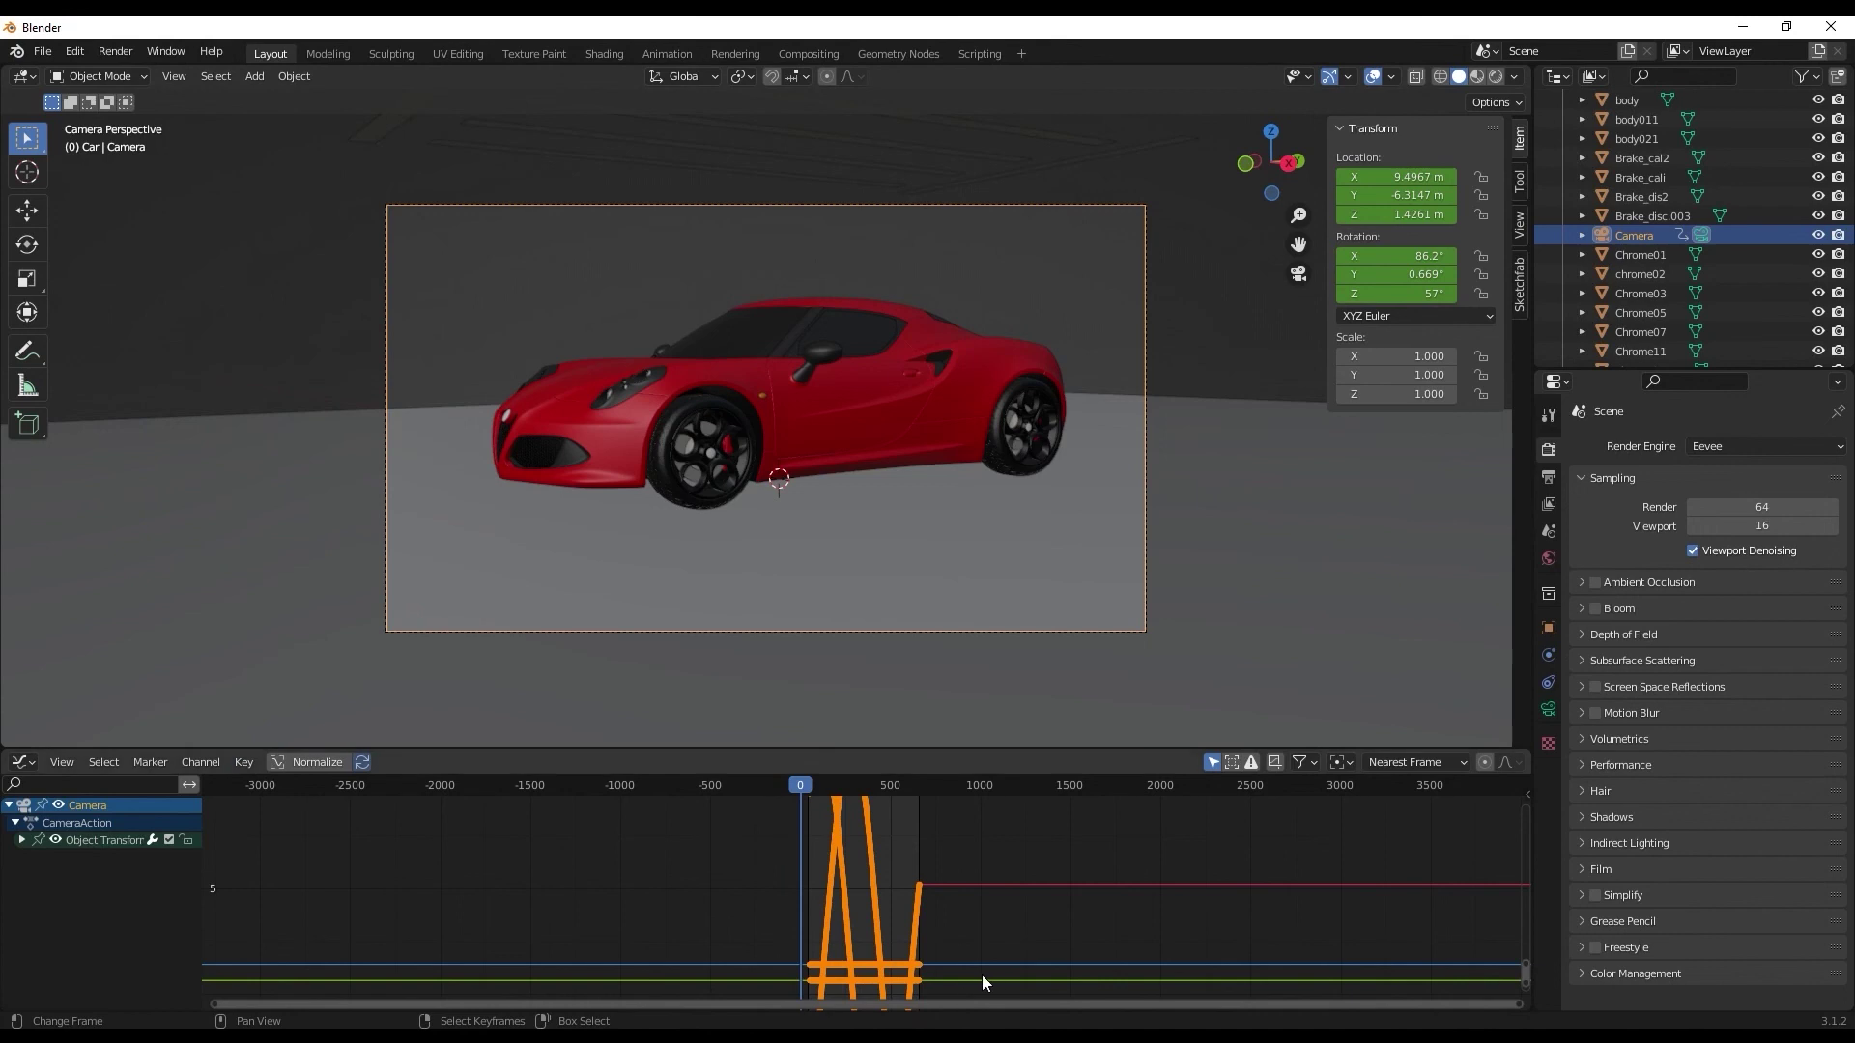
click(243, 762)
Play back the camera animation to check its motion and return the lower editor to the Timeline
key(space)
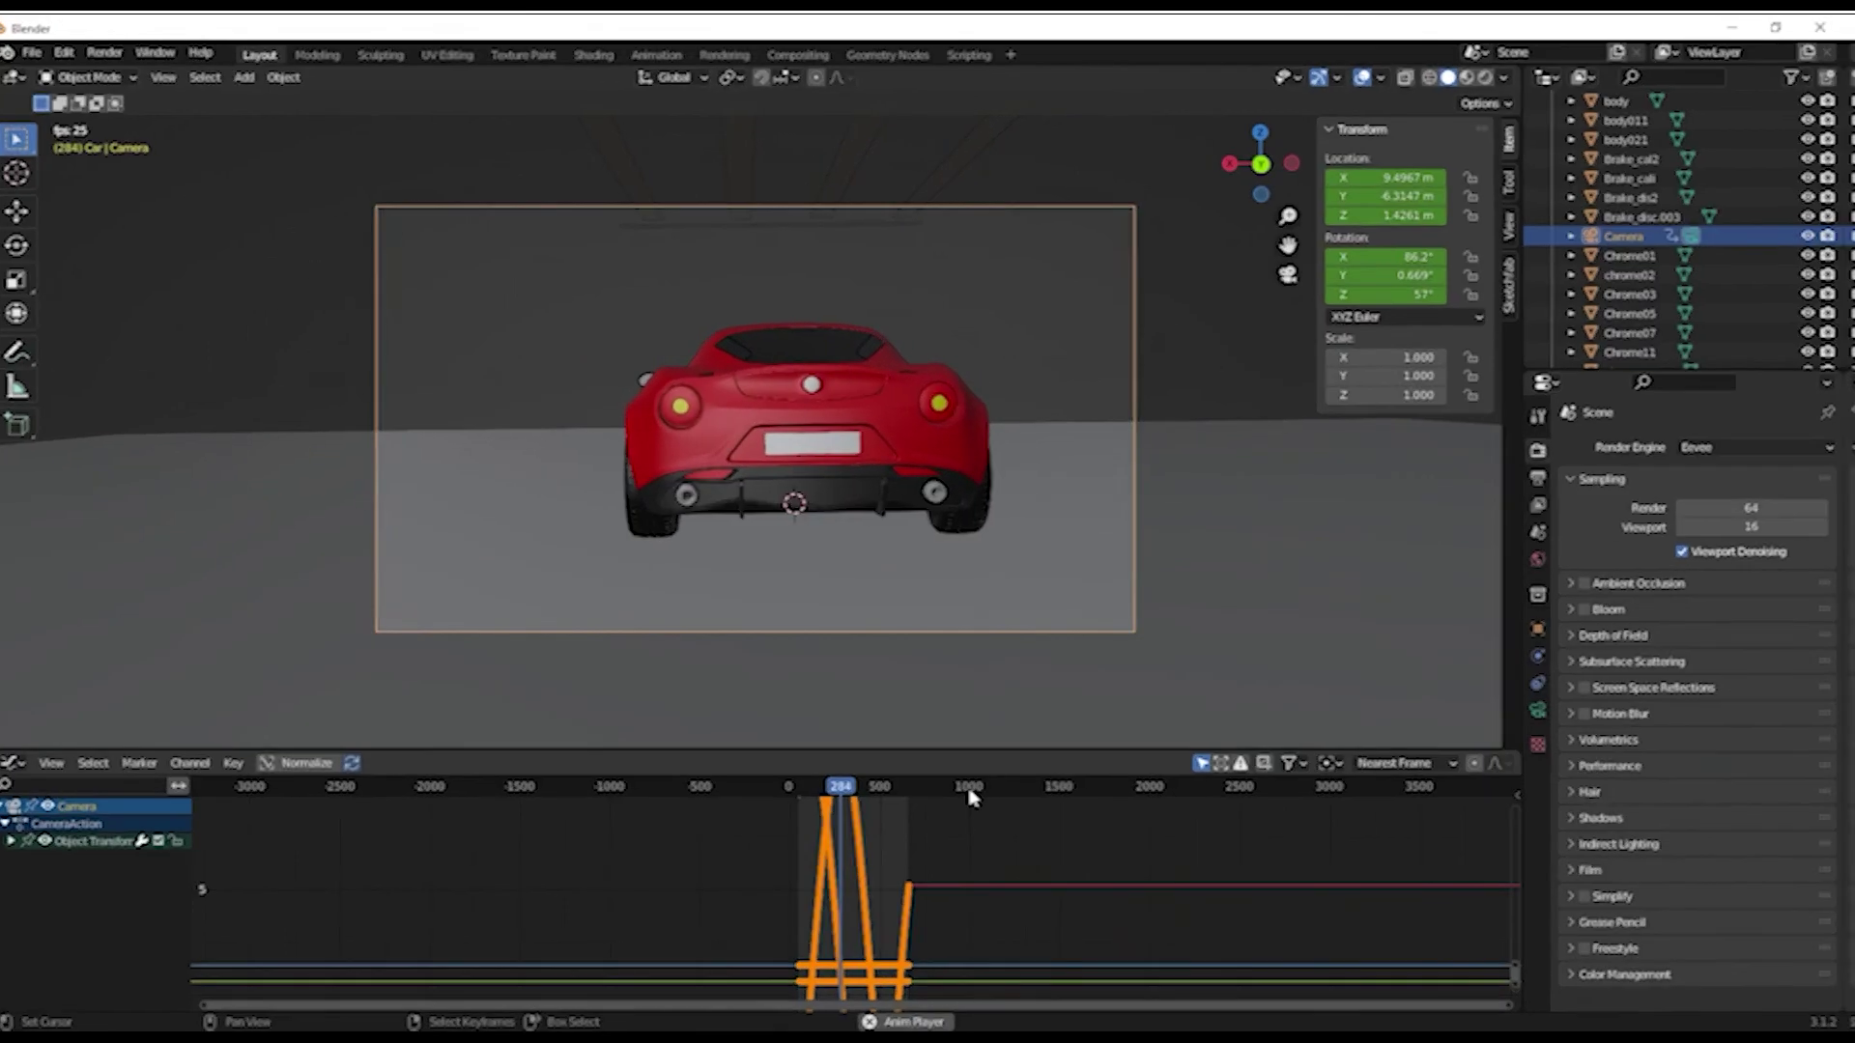
key(space)
click(29, 764)
click(274, 838)
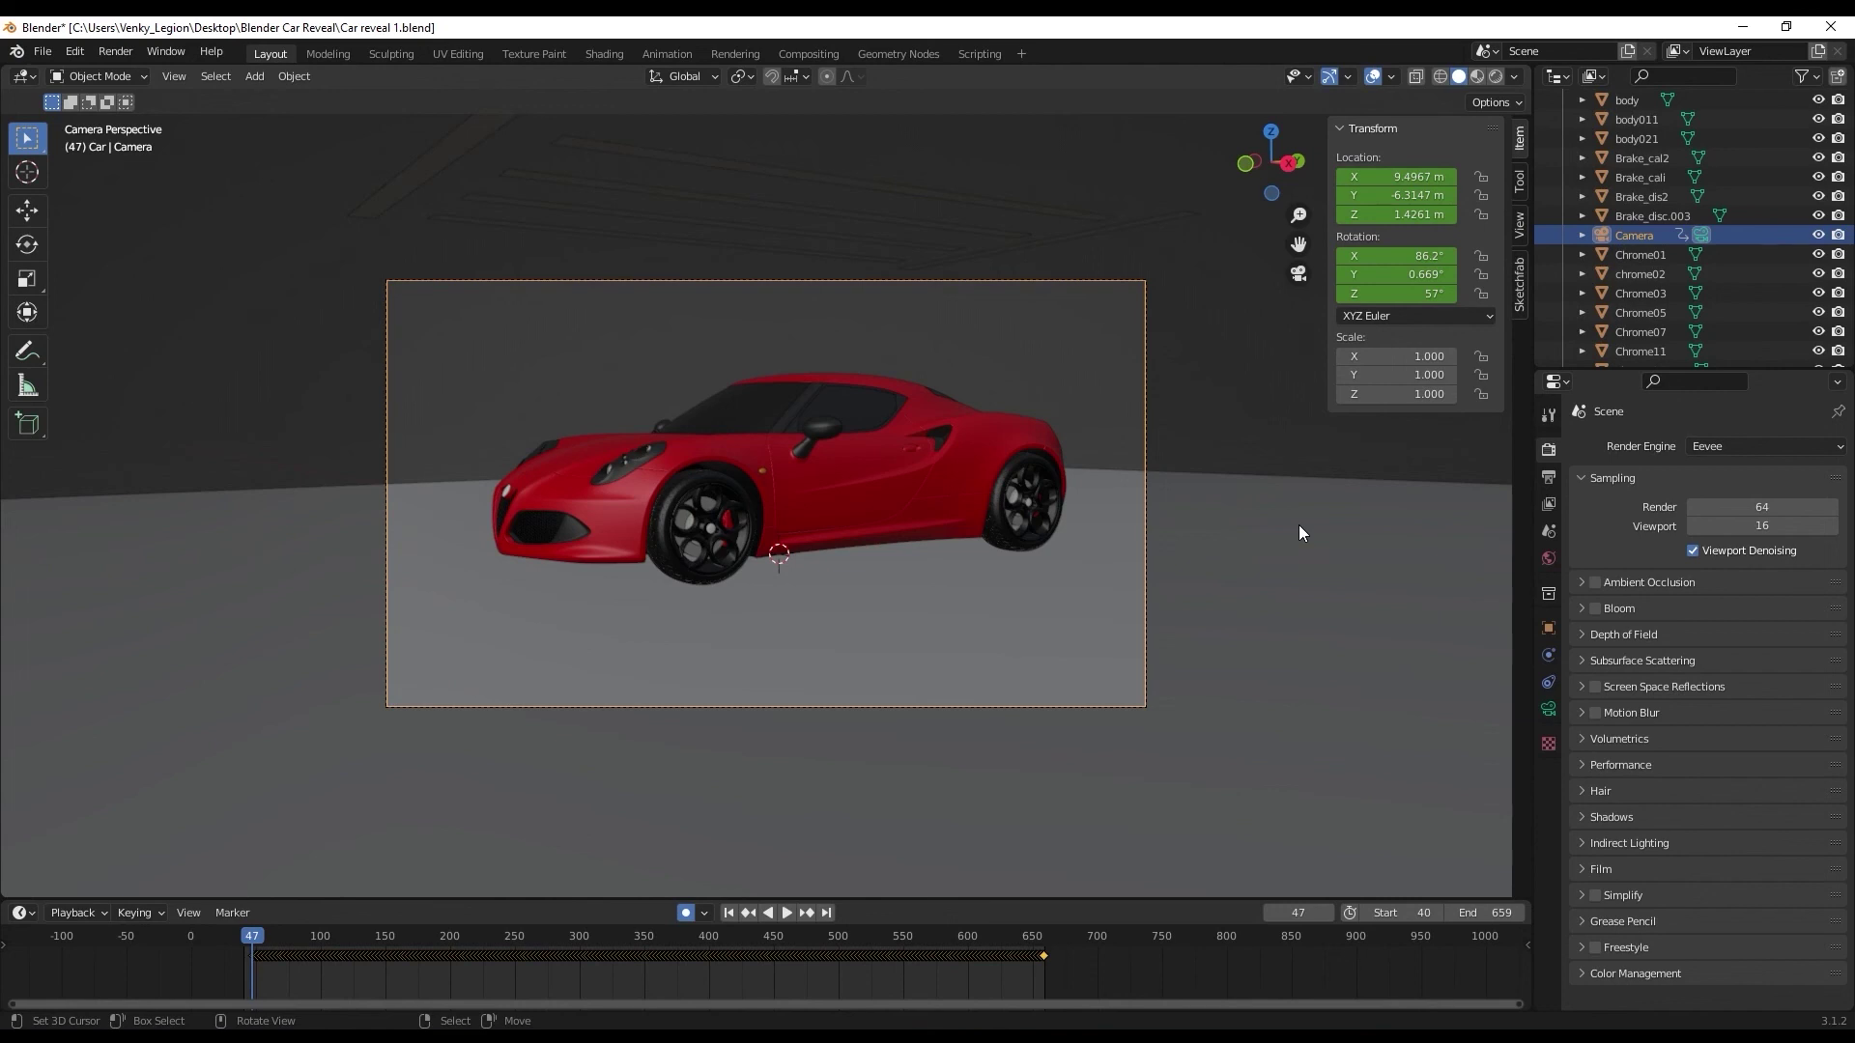
Switch the render engine to Cycles with rendered viewport shading and set the viewport max samples to 100
click(1720, 448)
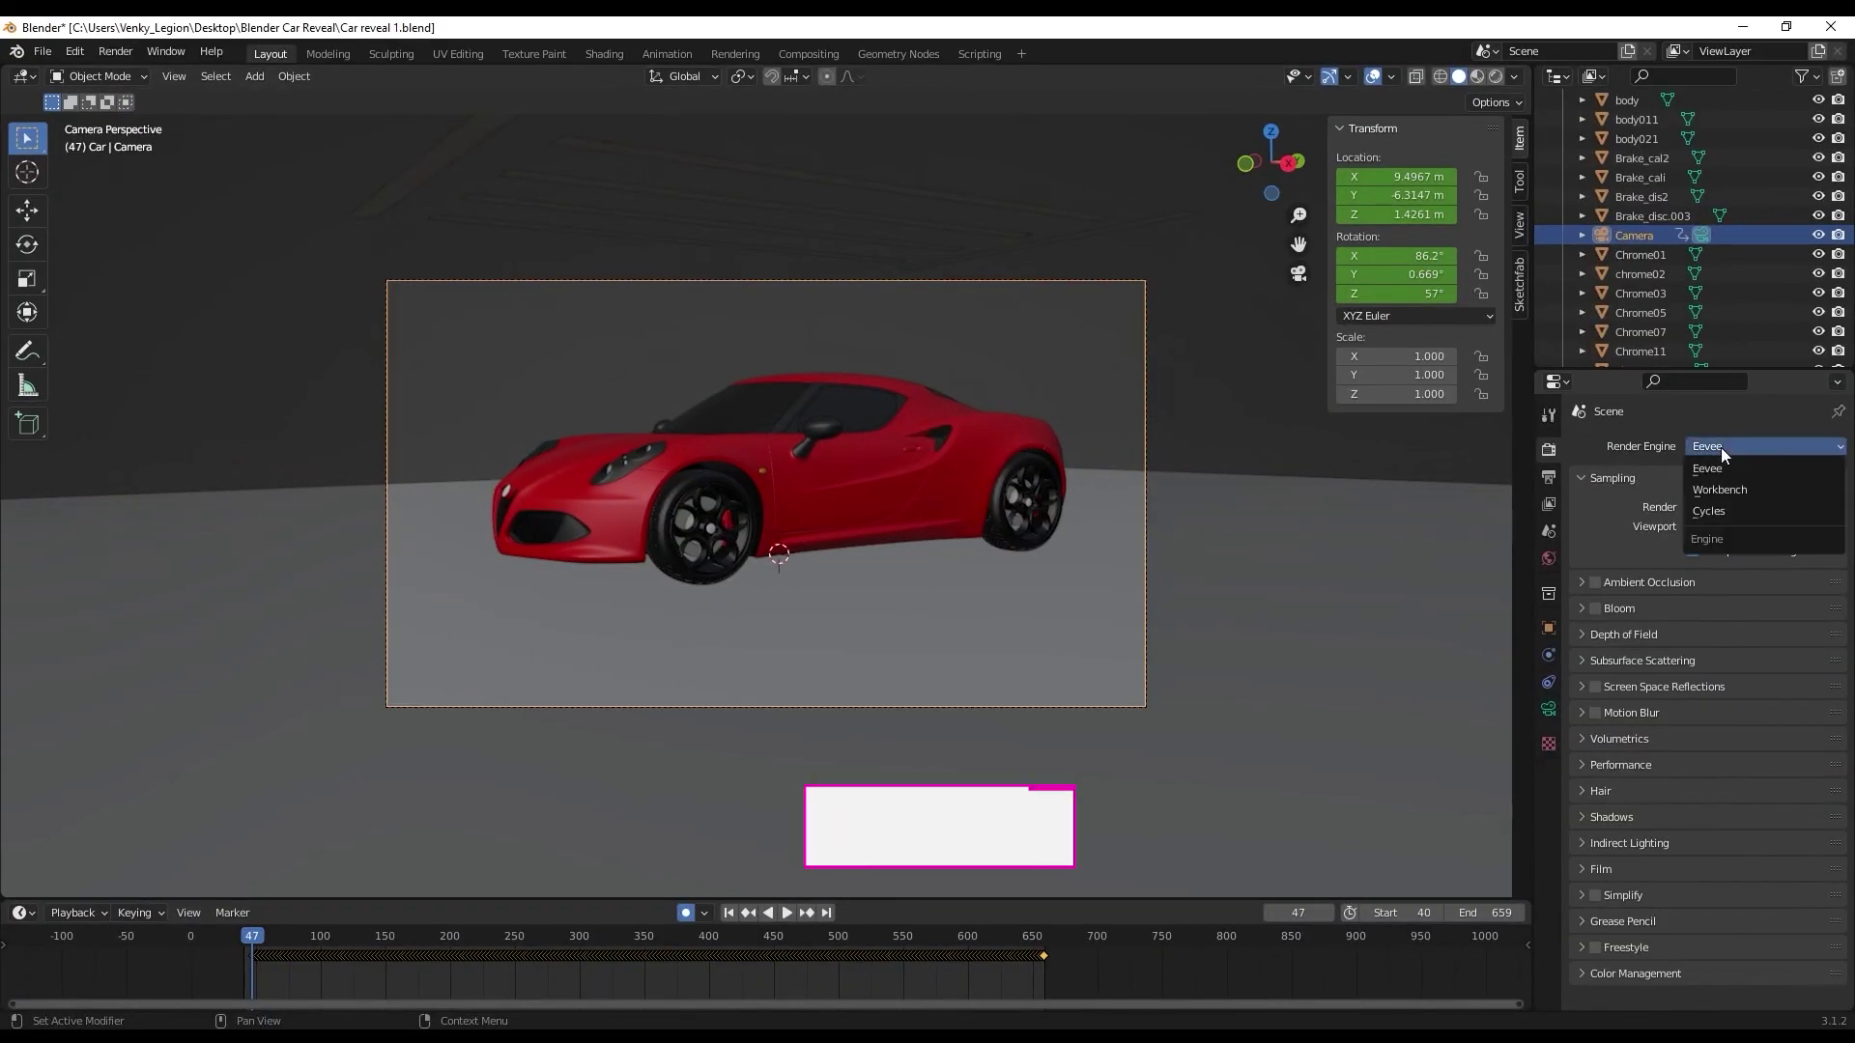
click(1715, 505)
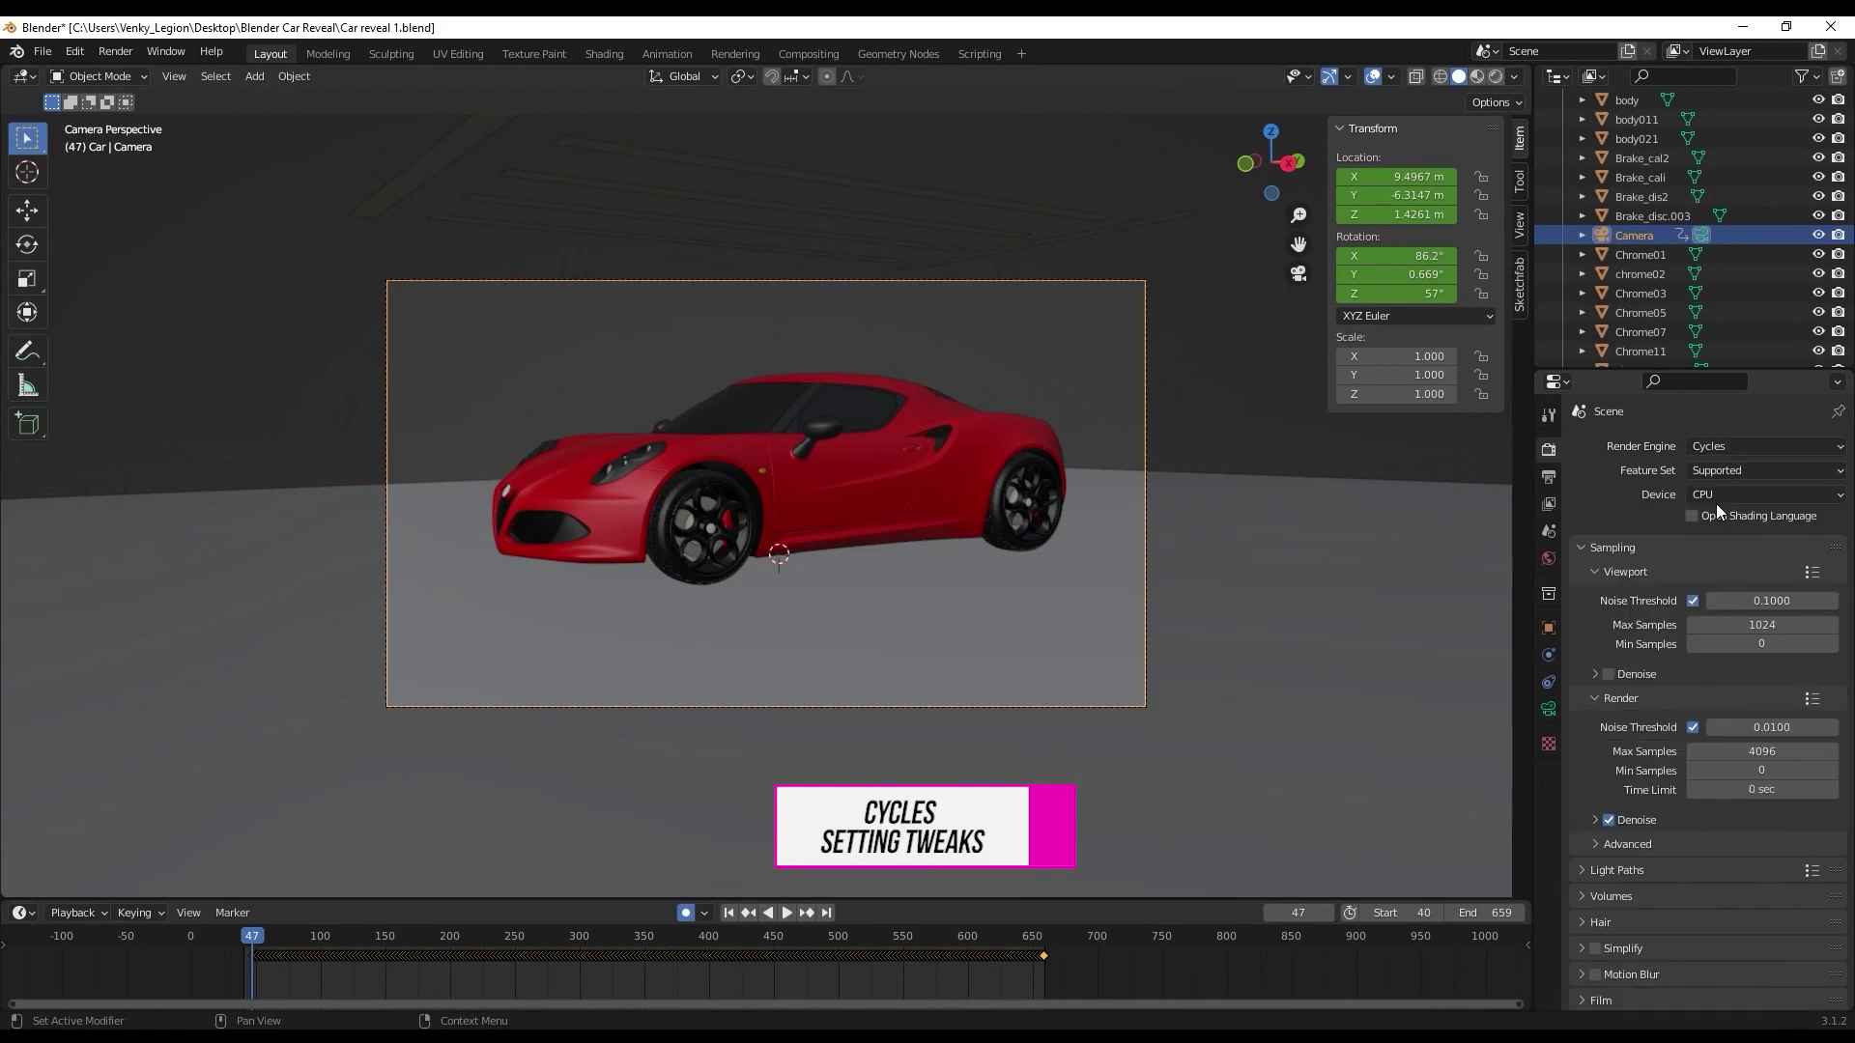
click(1496, 77)
click(1739, 625)
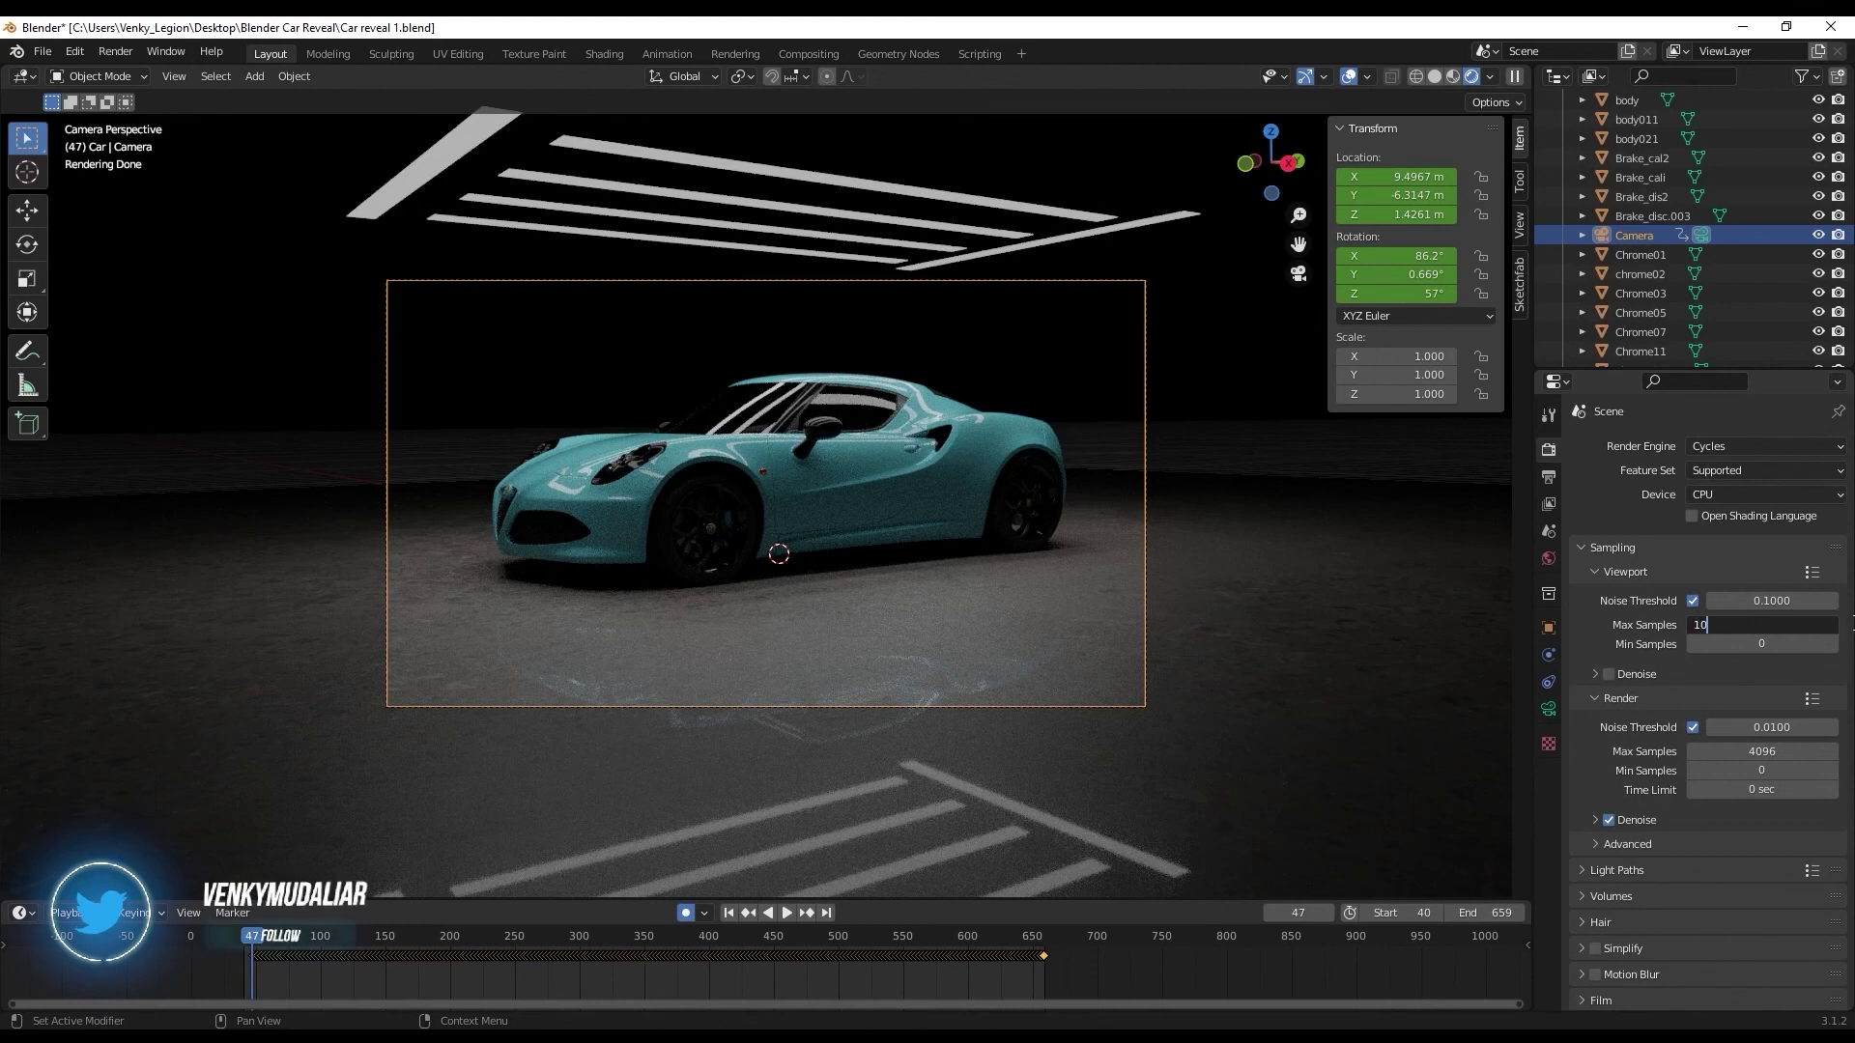
Disable reflective and refractive caustics in the Cycles light path settings
click(1582, 548)
click(1582, 573)
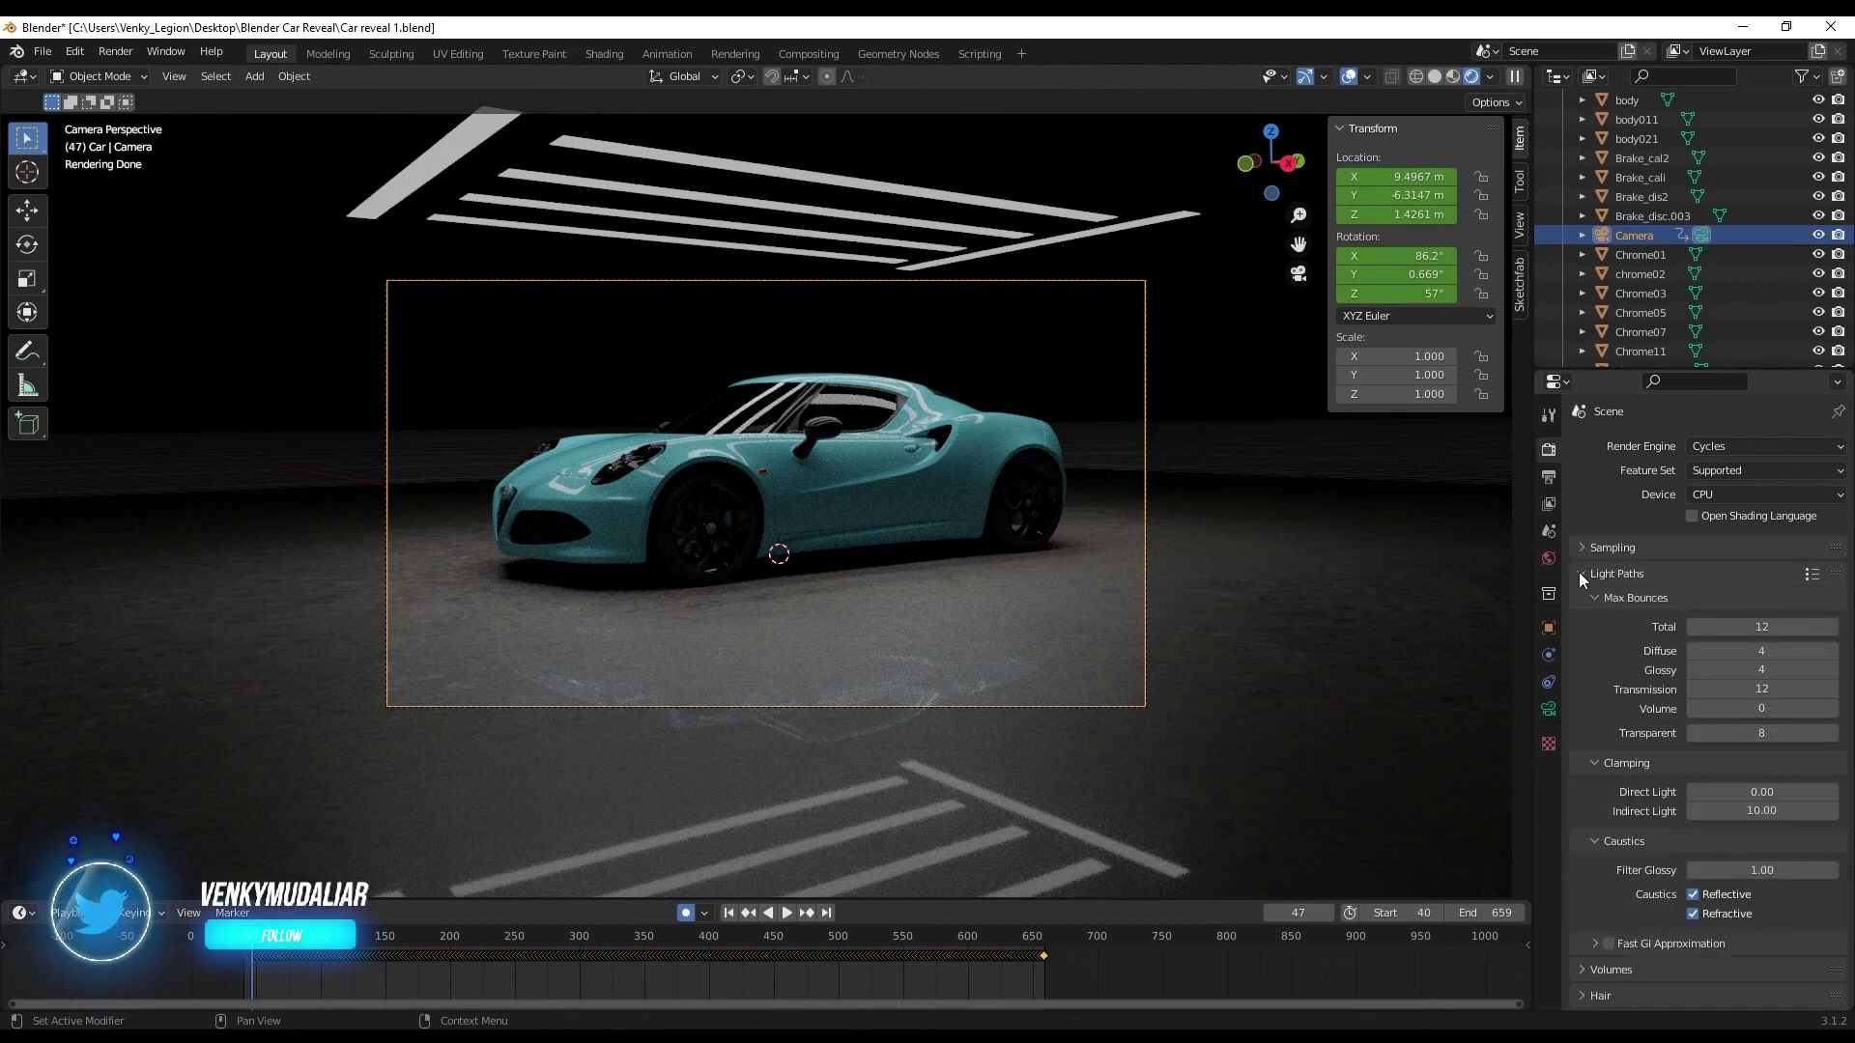
click(1693, 895)
click(1691, 914)
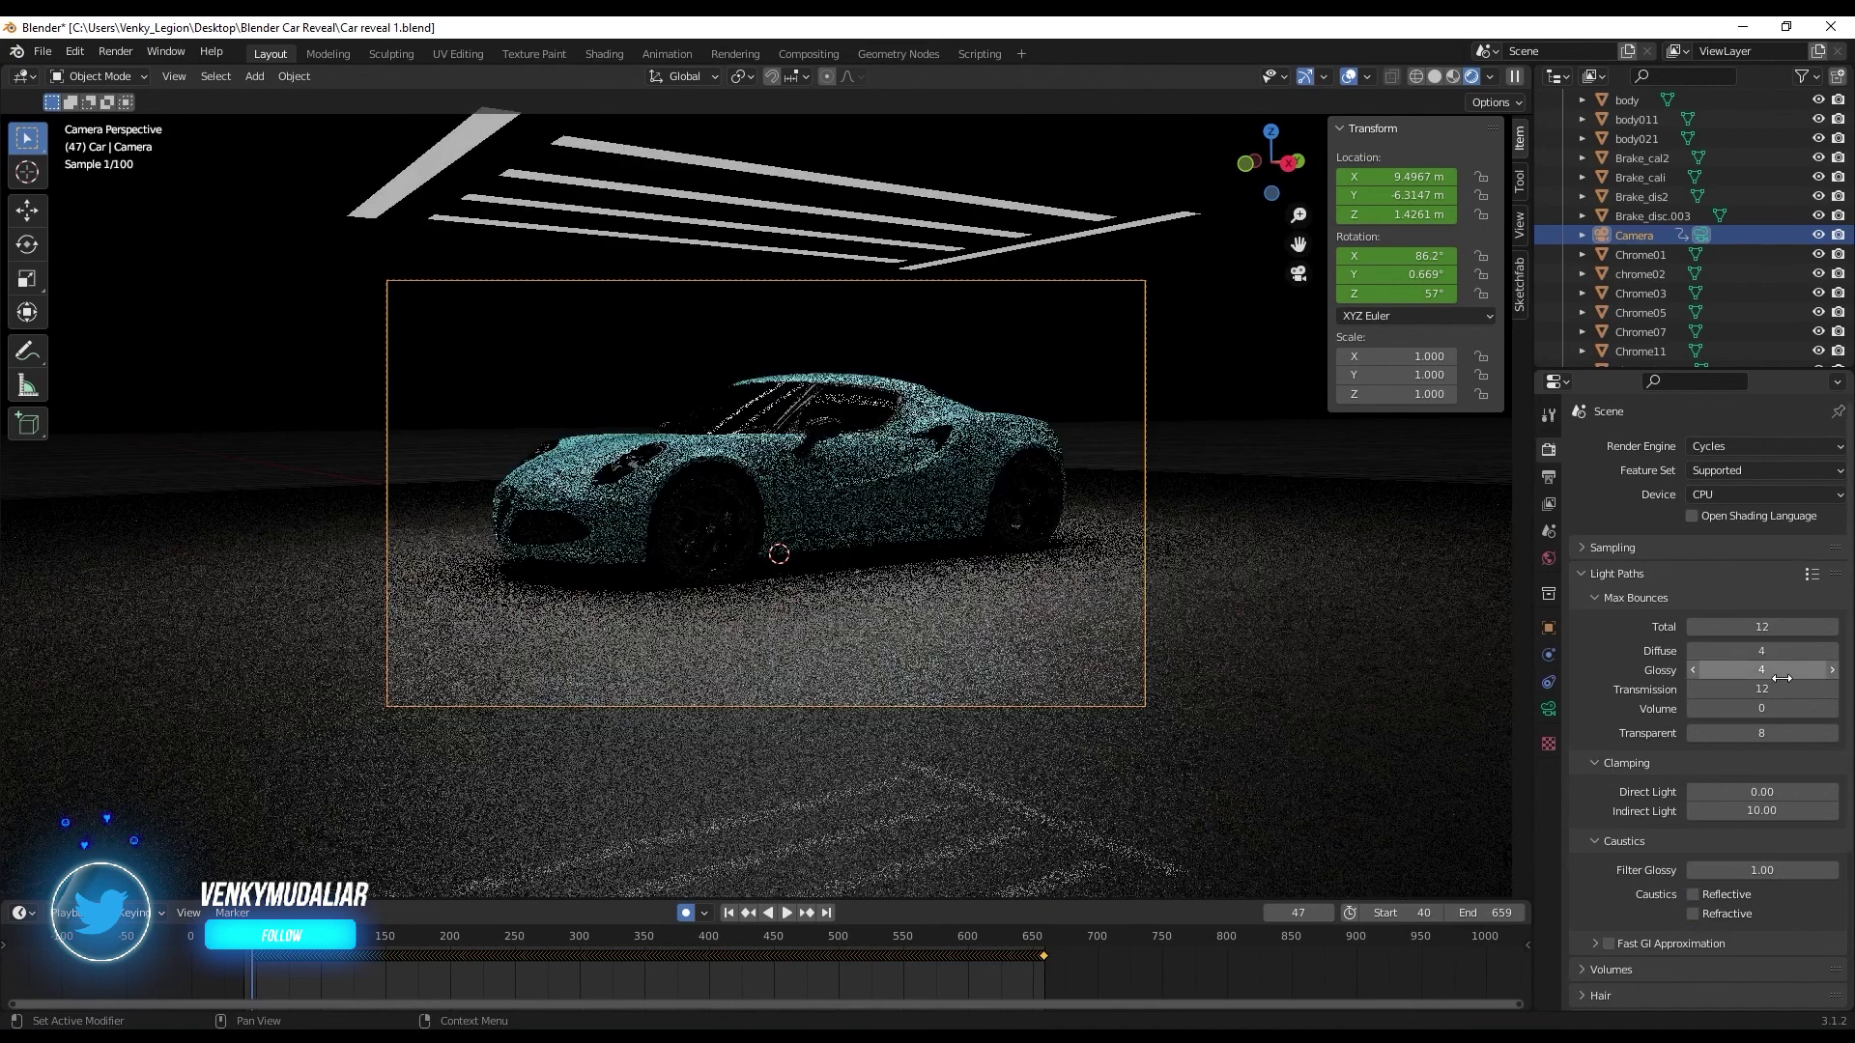
Set the maximum total, diffuse, glossy, transmission and transparent light bounces to 1
click(1771, 625)
text(1)
key(Tab)
text(1)
key(Tab)
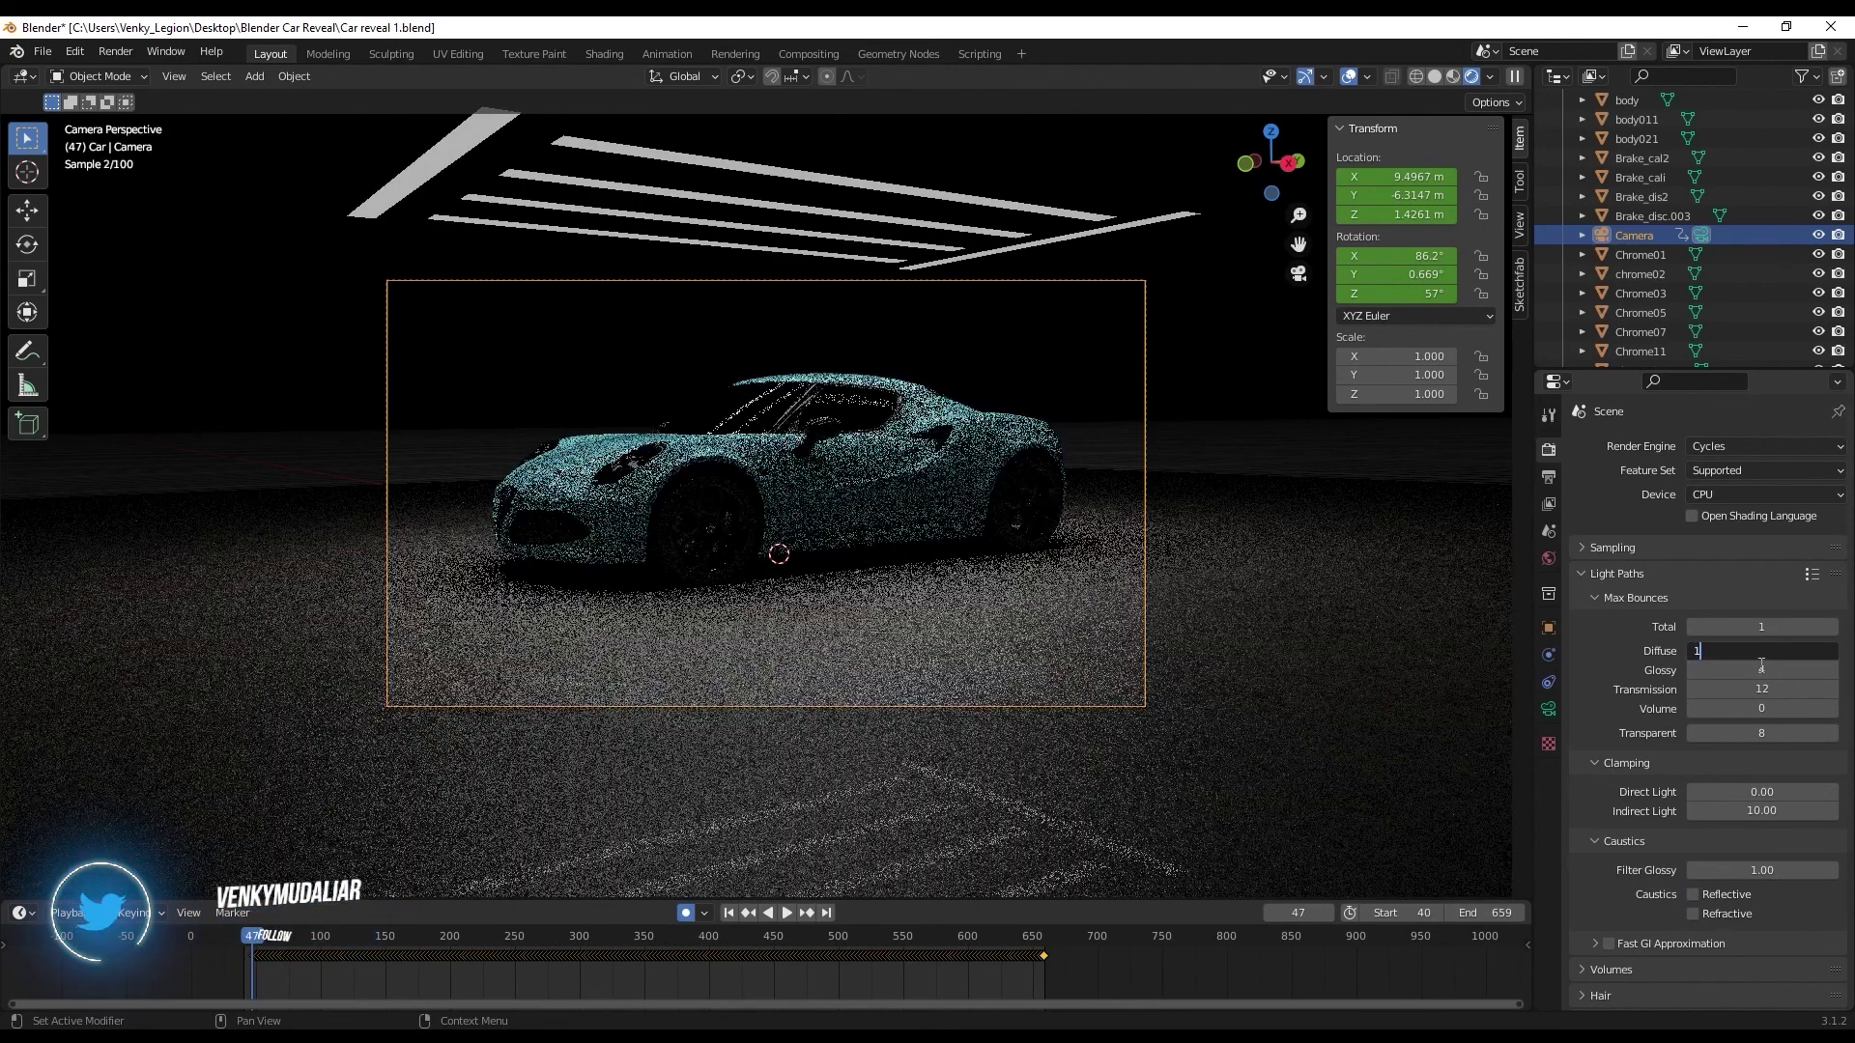
text(1)
key(Tab)
text(1)
key(Tab)
key(Tab)
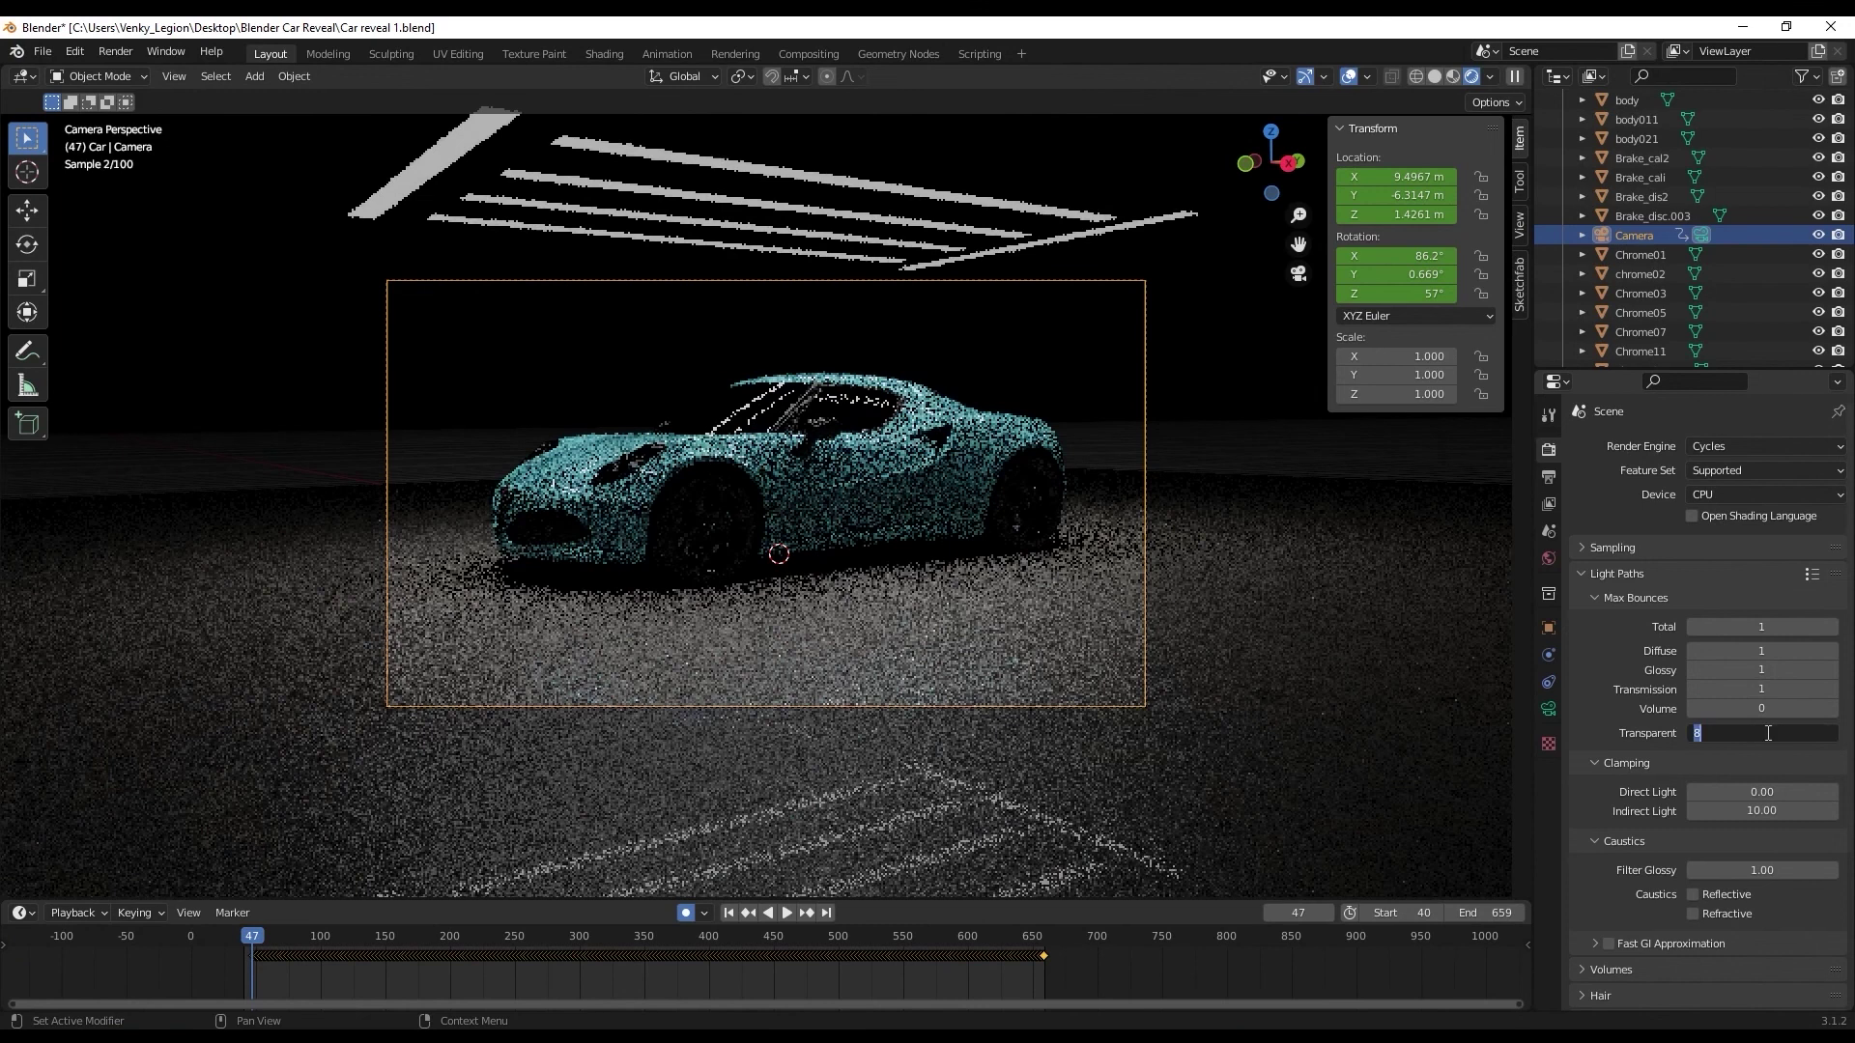
text(1)
key(Return)
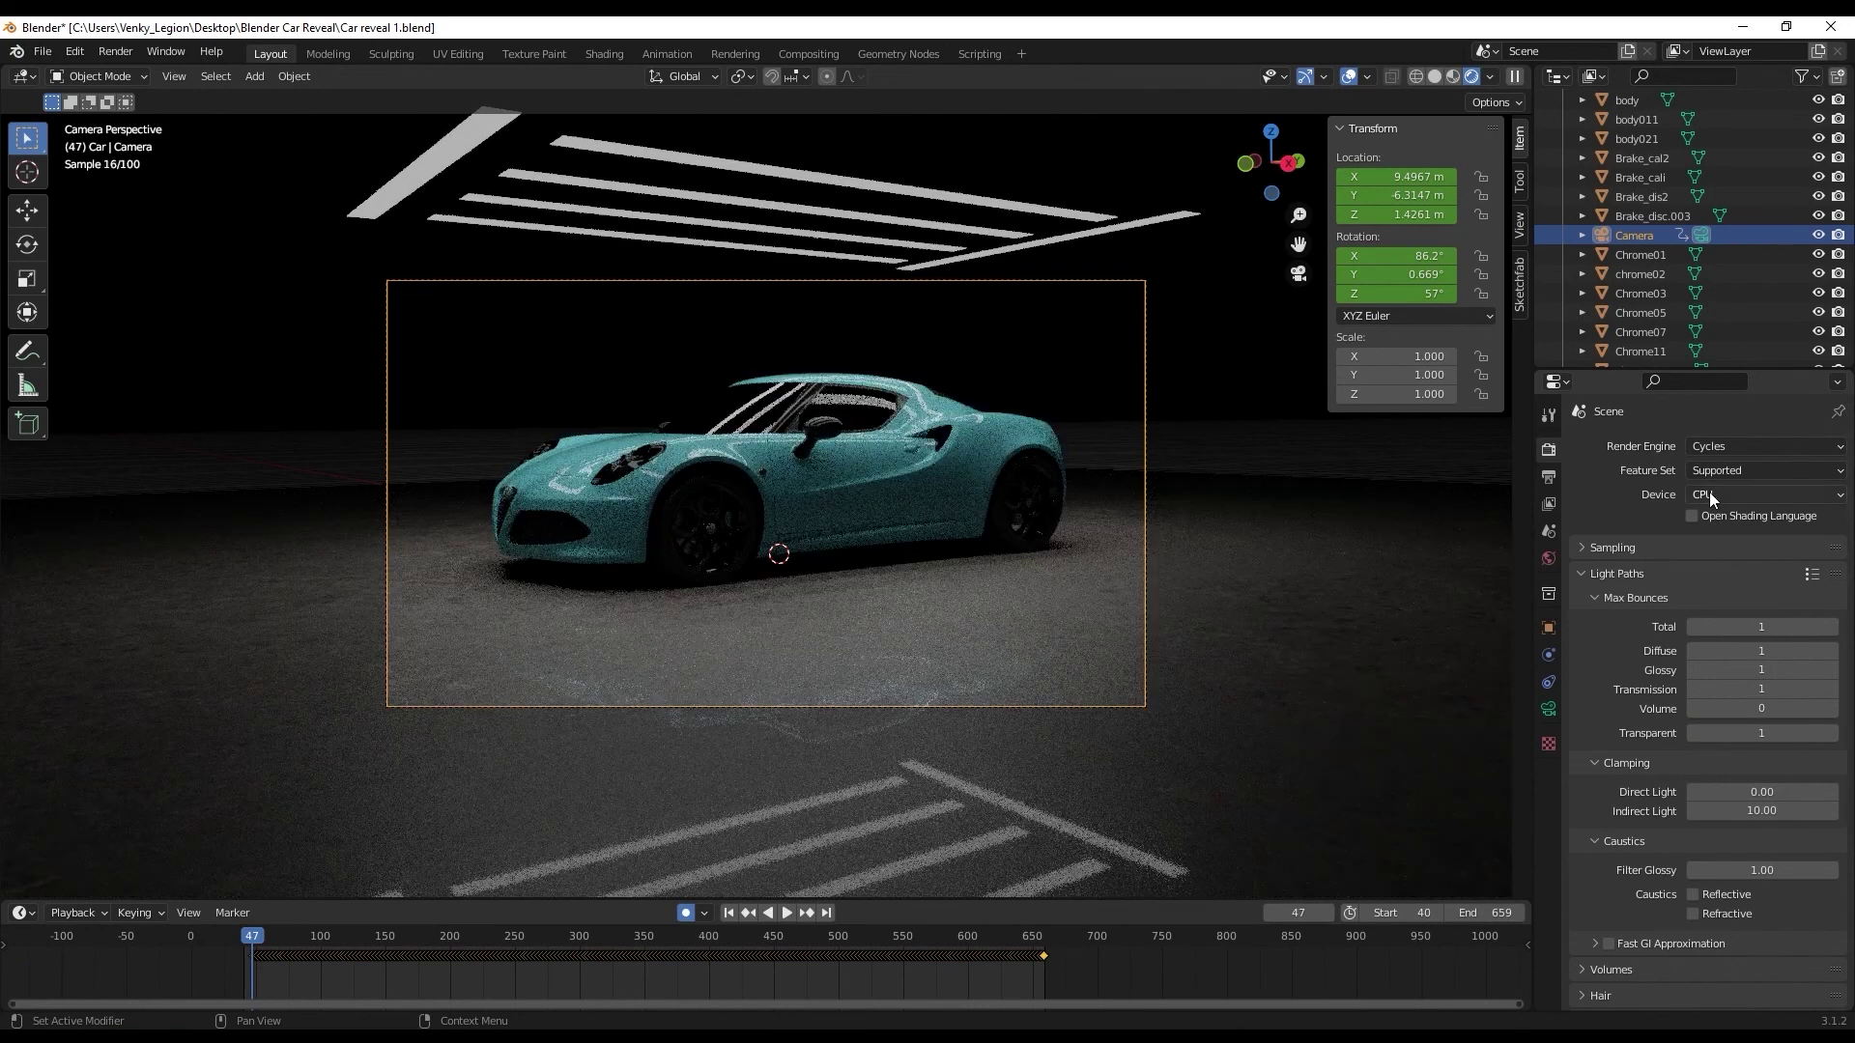
Set the Cycles render device to GPU Compute and look over the Performance settings
click(1708, 493)
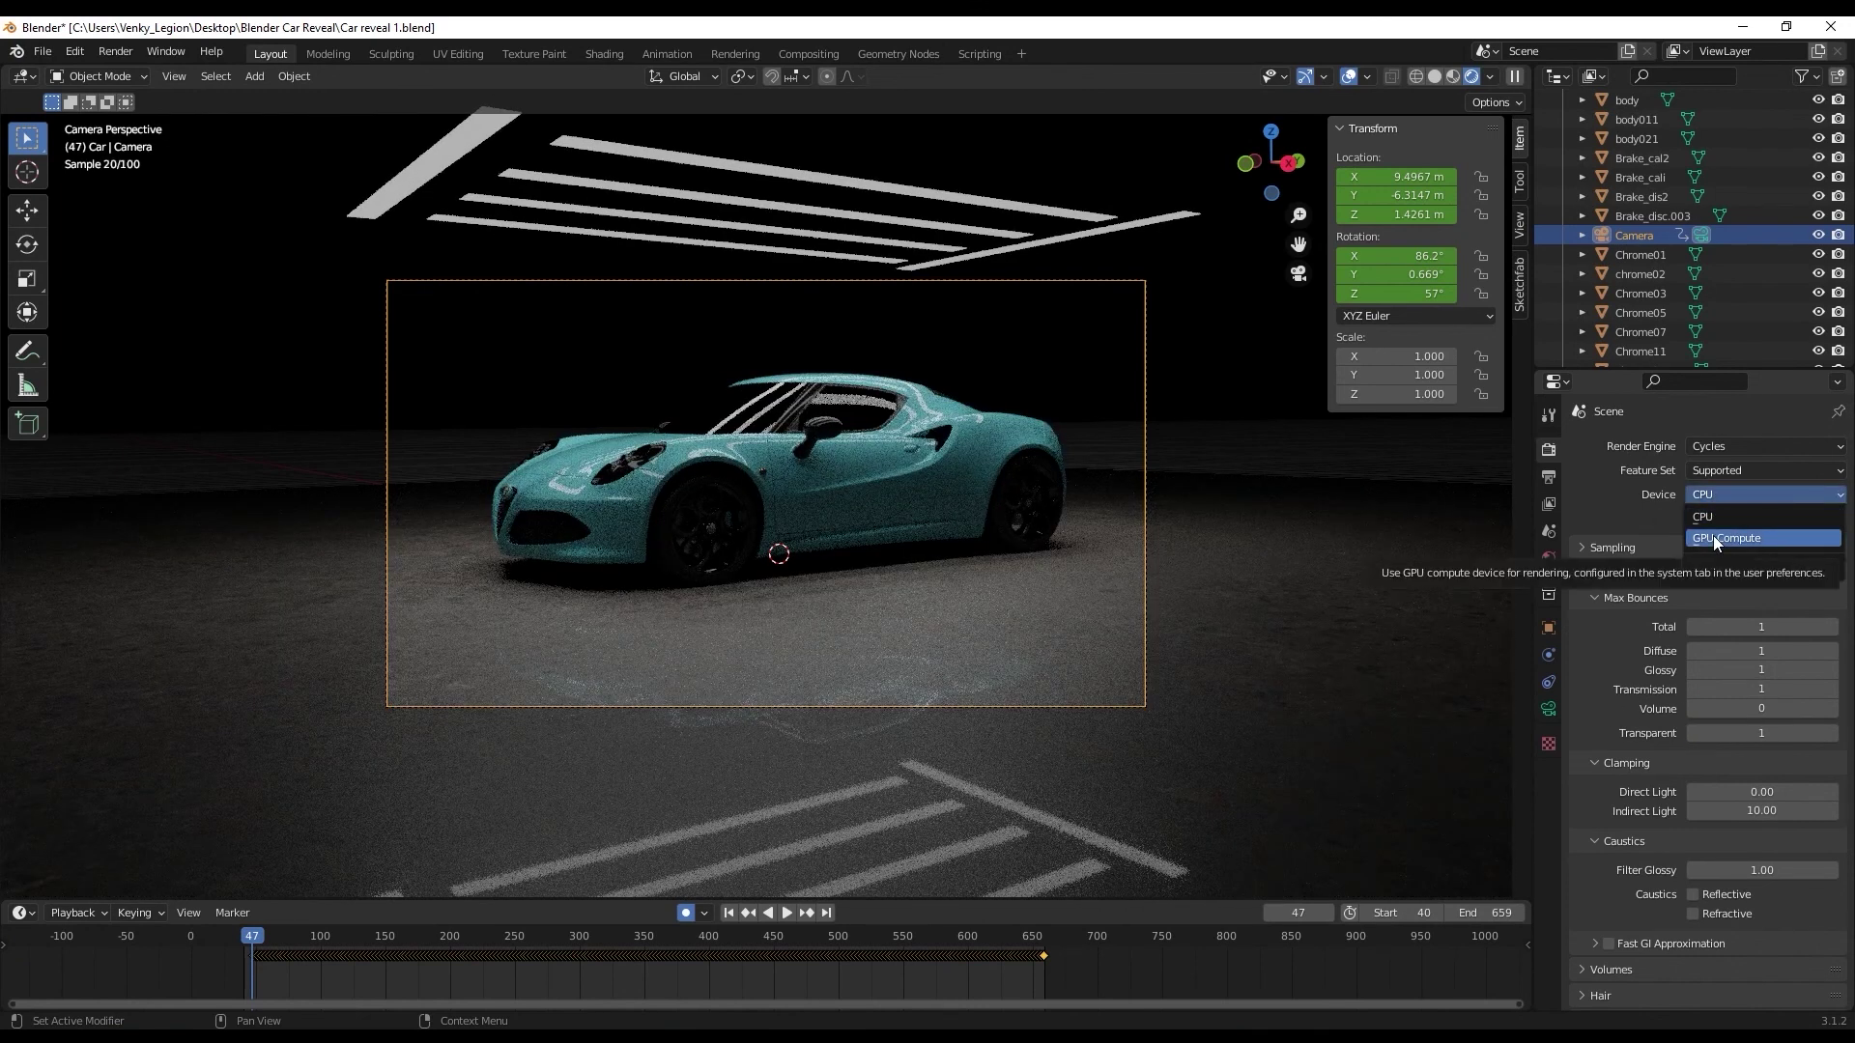
click(1713, 535)
click(1611, 573)
click(1585, 704)
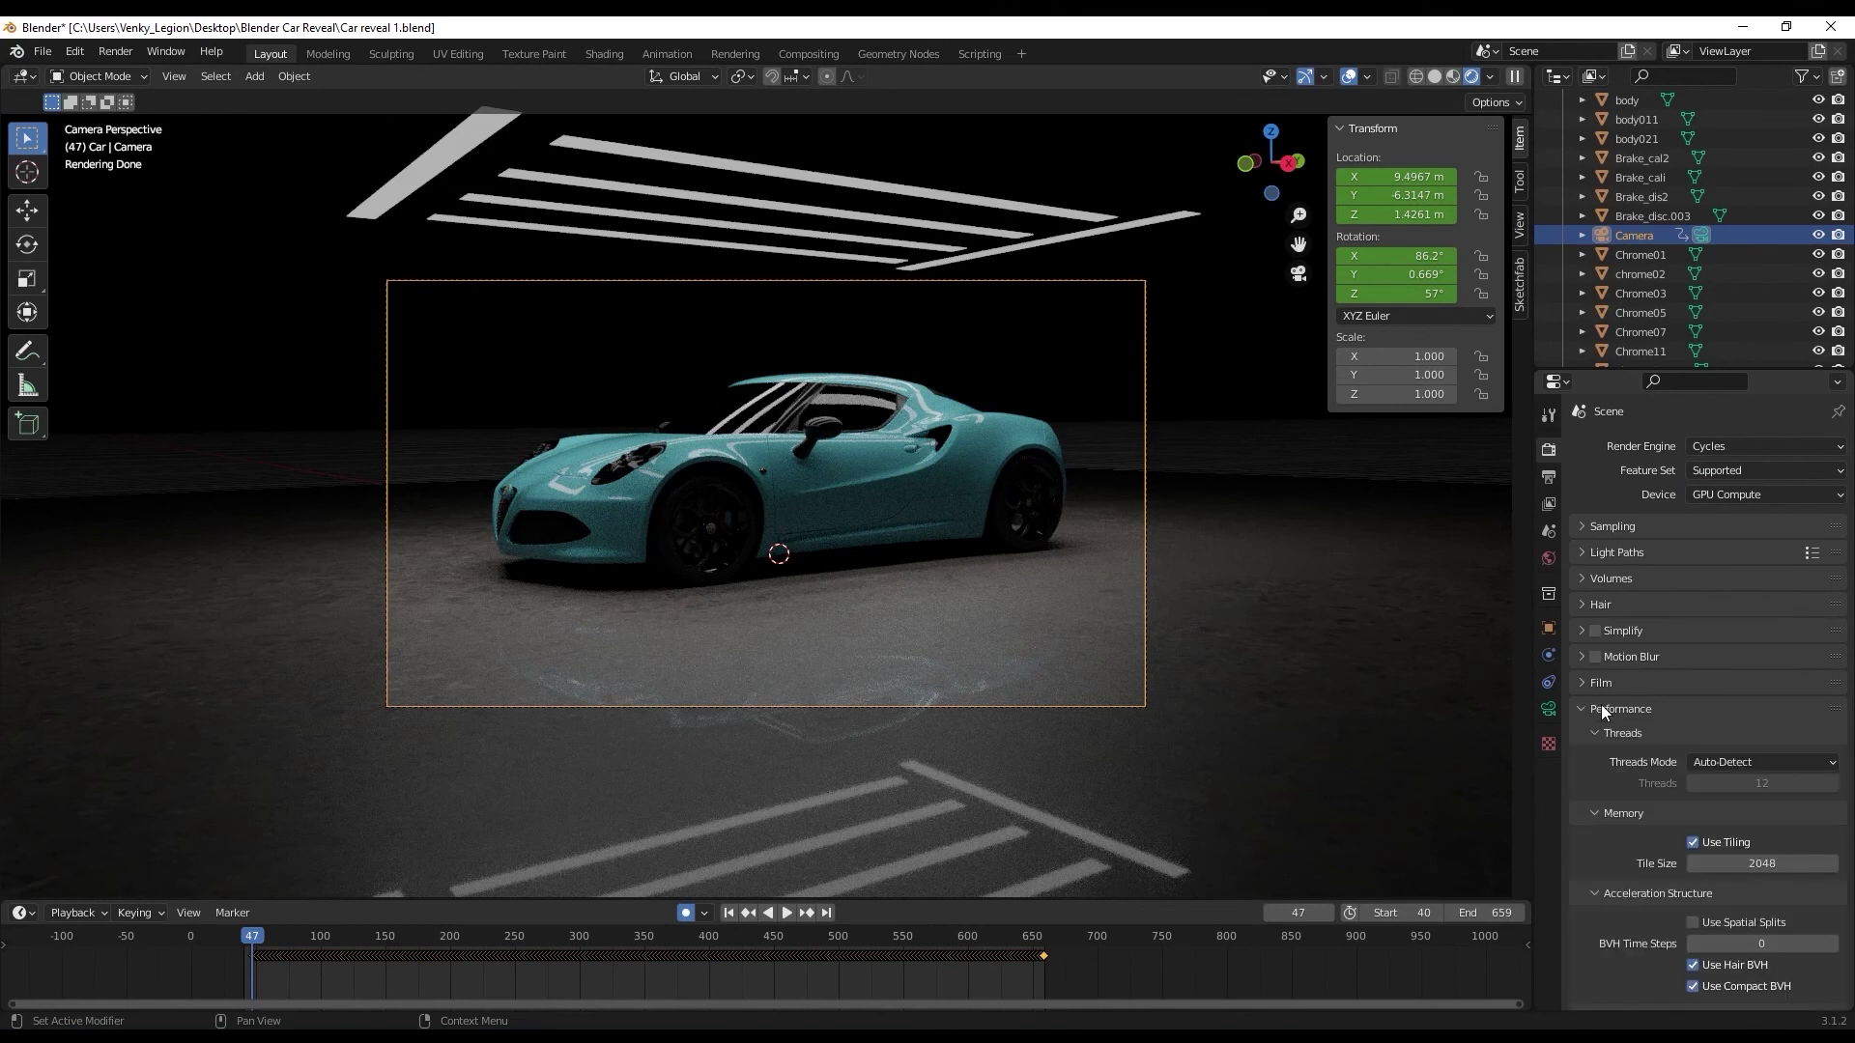
scroll(1601, 704, down, 5)
scroll(1602, 712, down, 1)
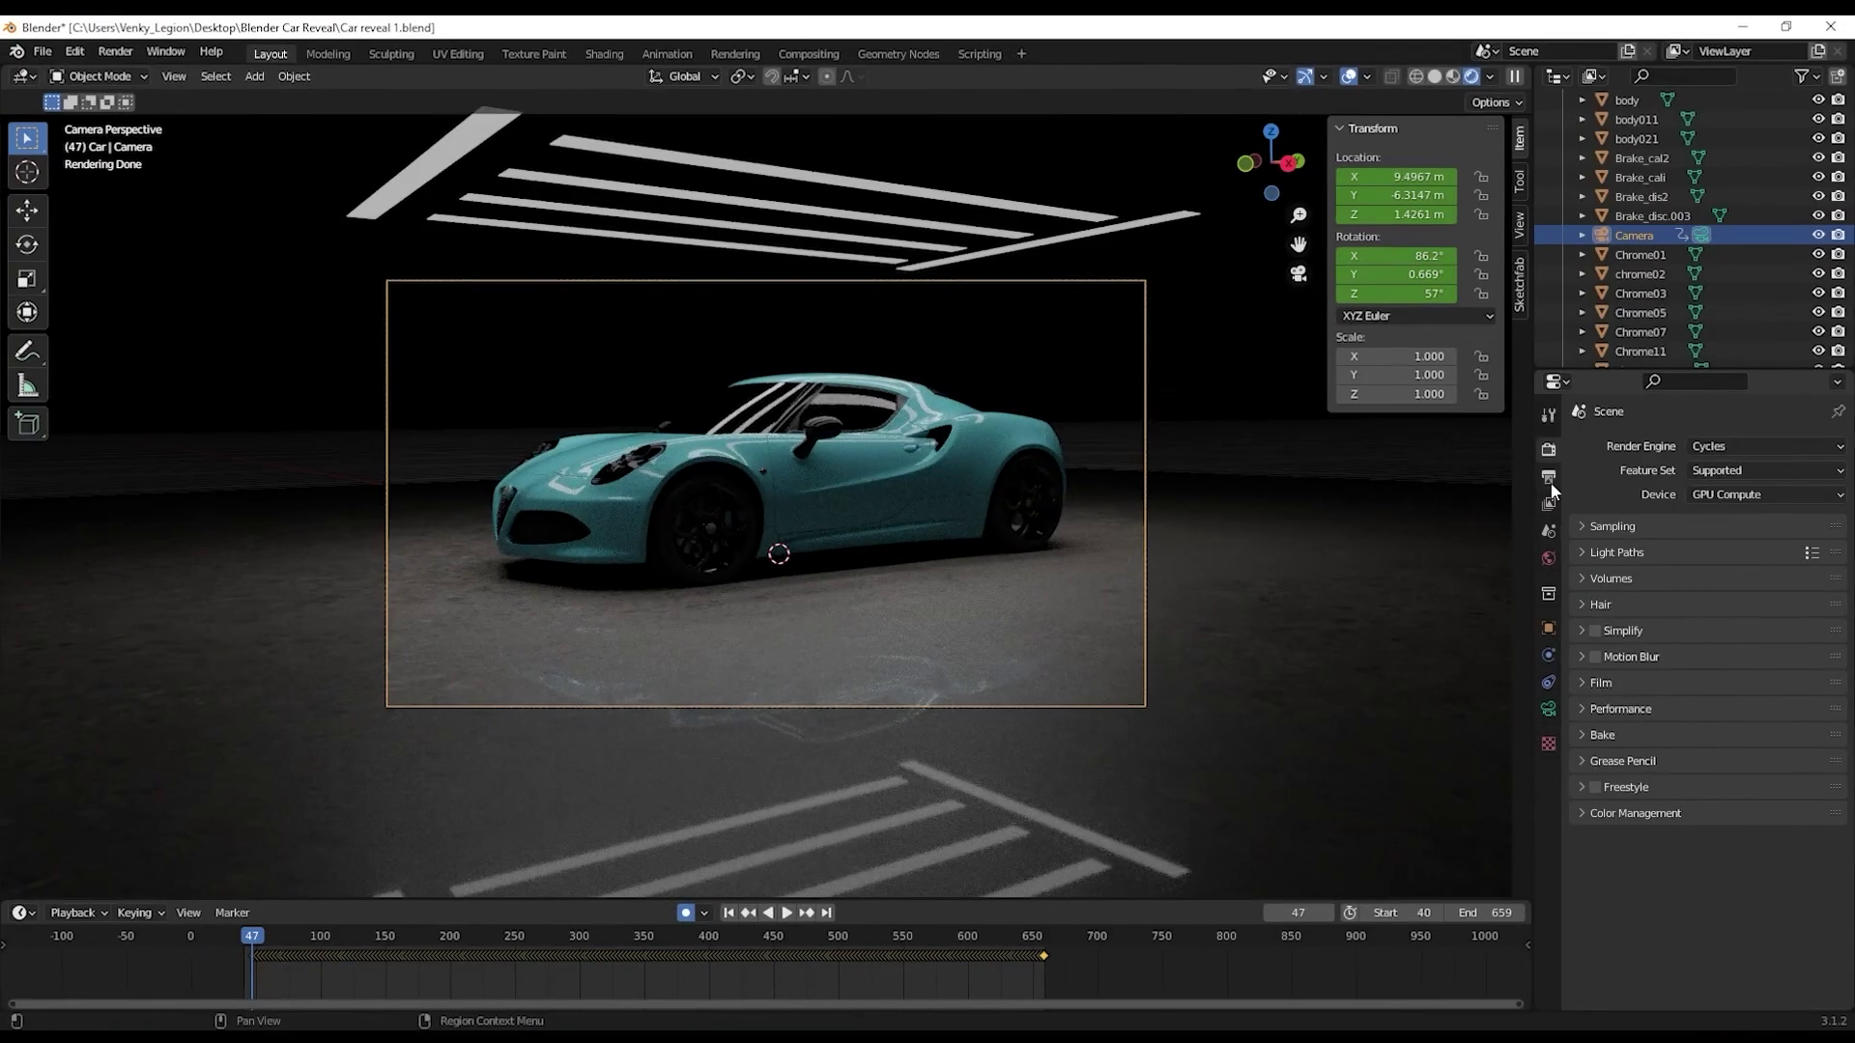
Direct the render output to the project's desktop folder as FFmpeg Video in an MPEG-4 container
click(1550, 479)
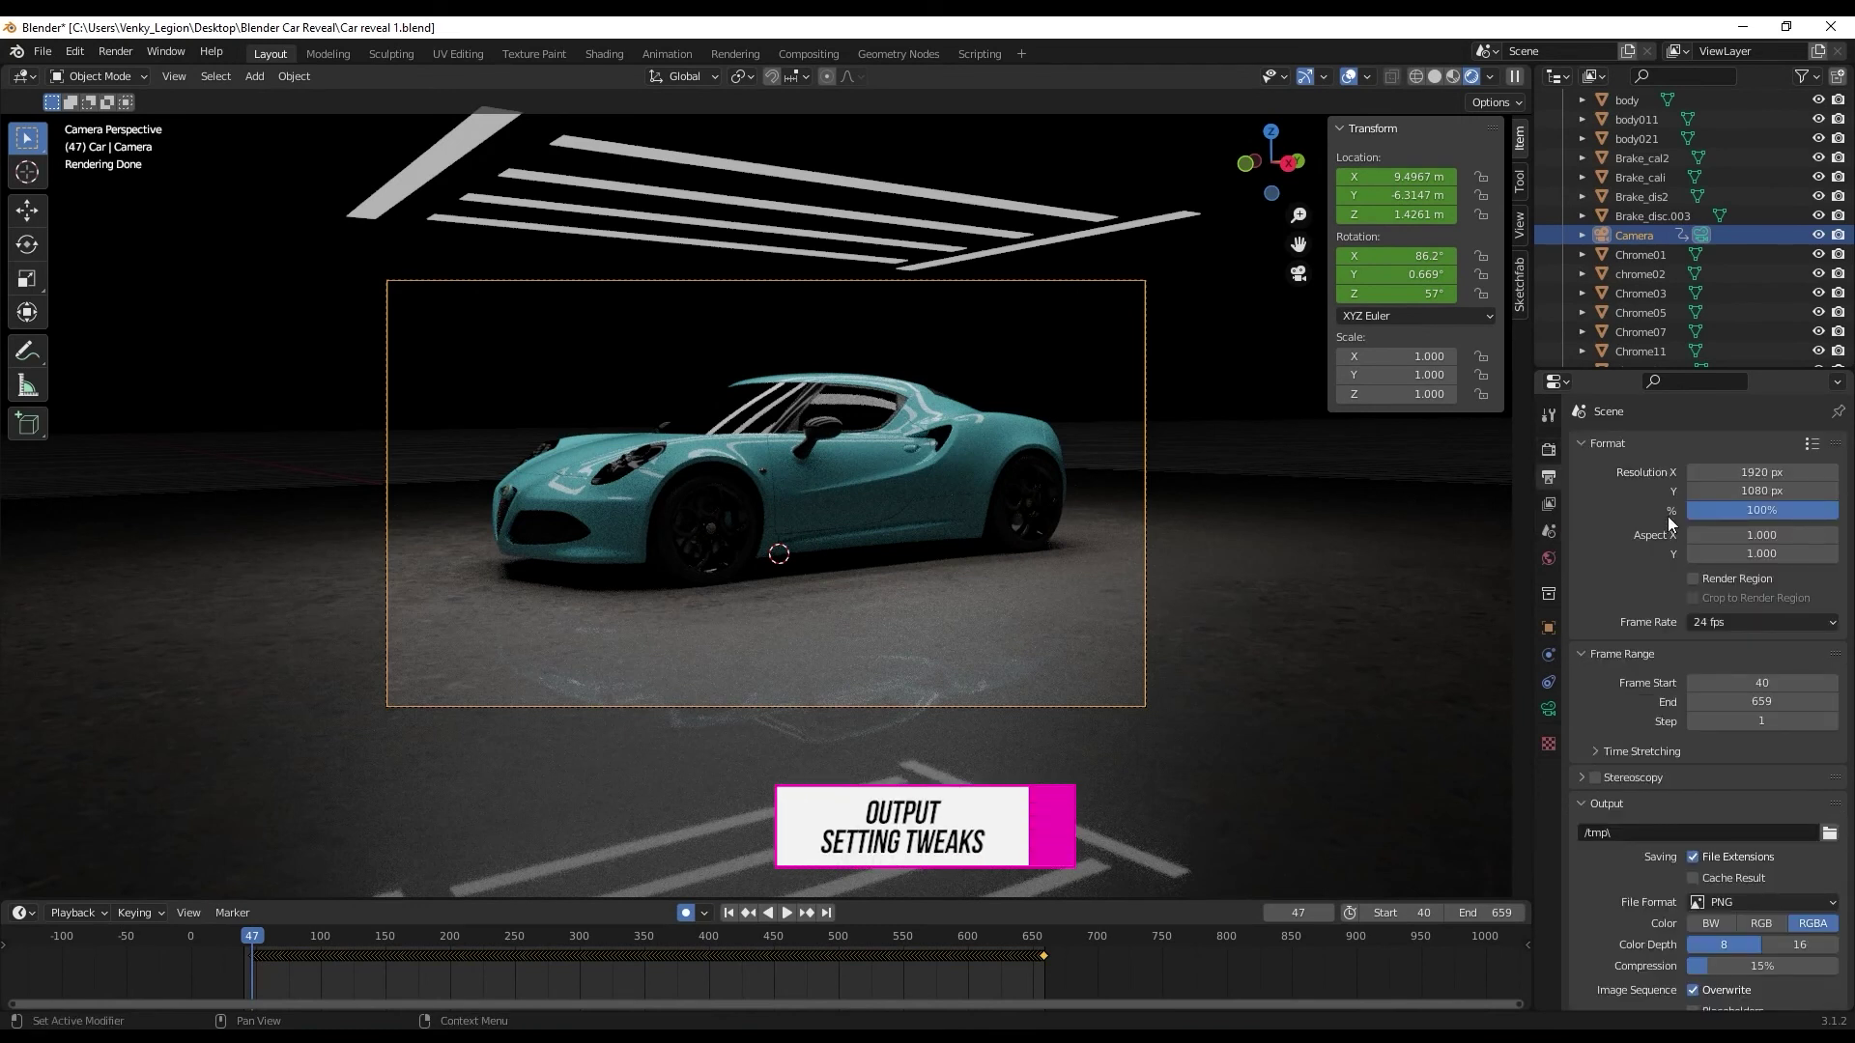
scroll(1705, 851, down, 3)
click(1737, 829)
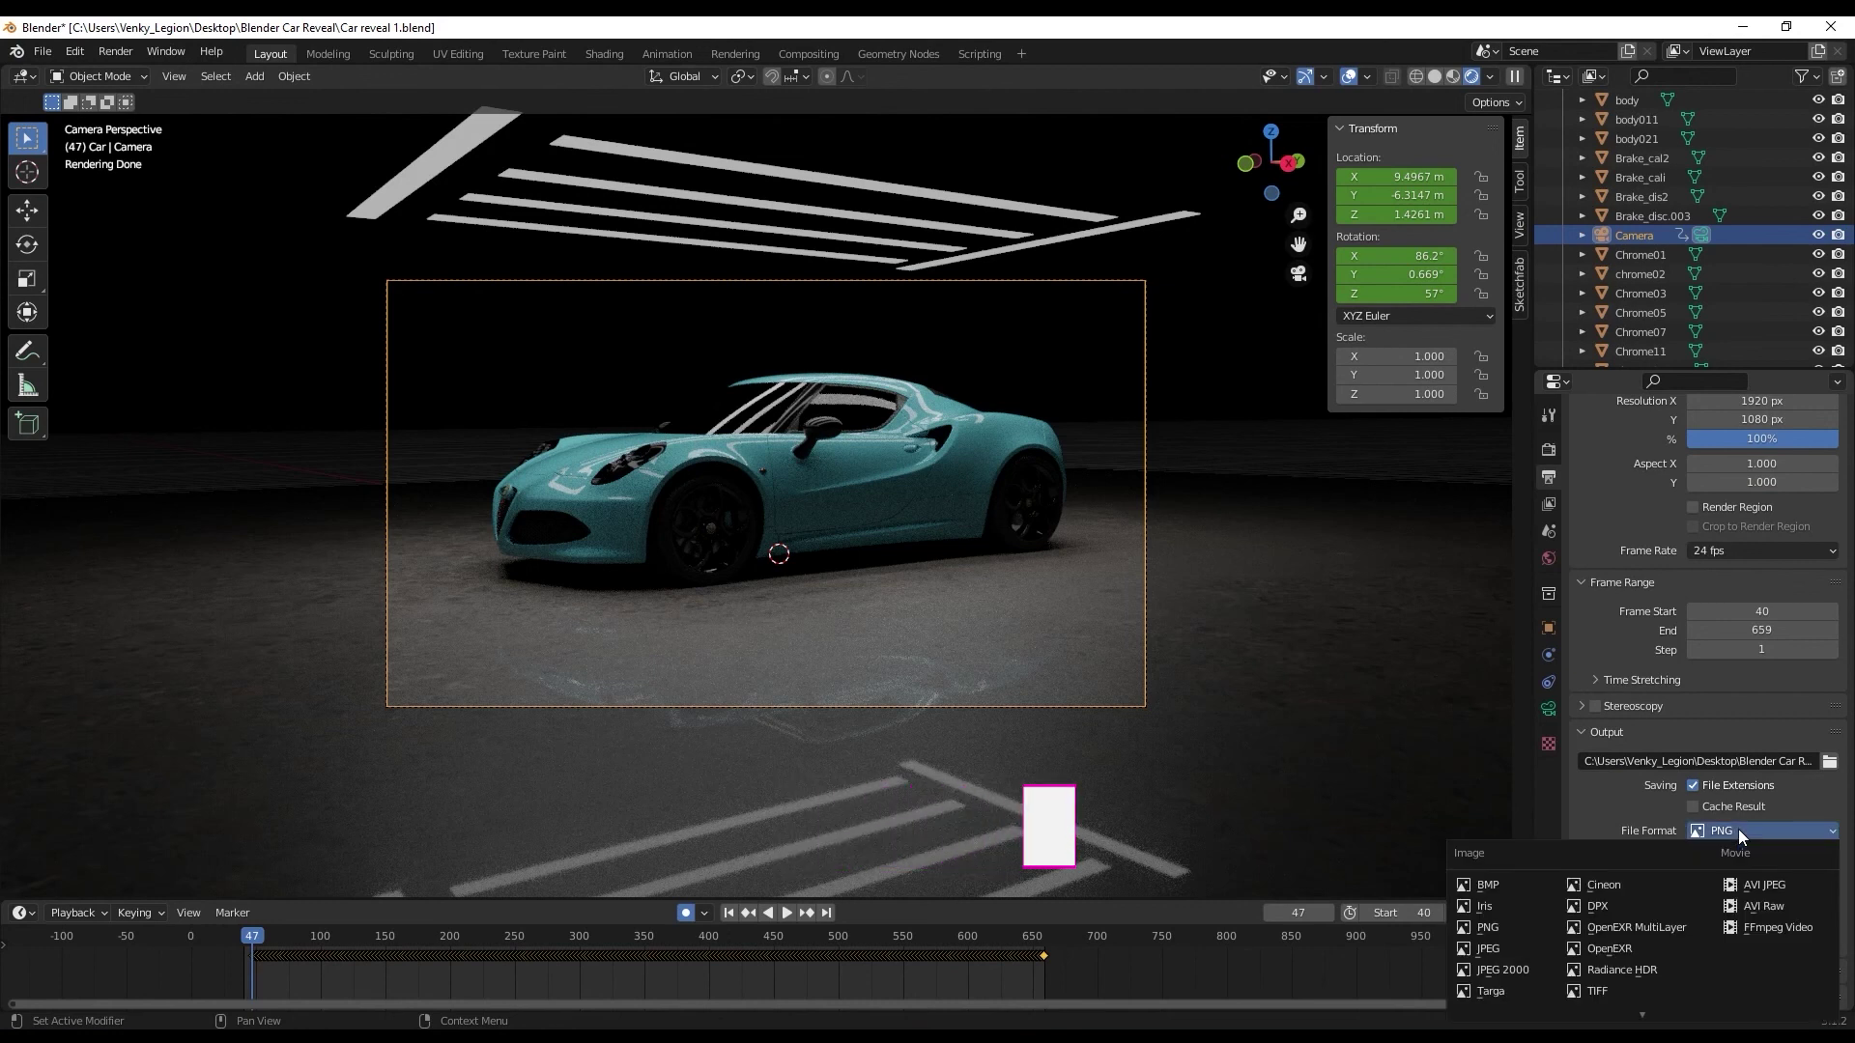
click(1755, 926)
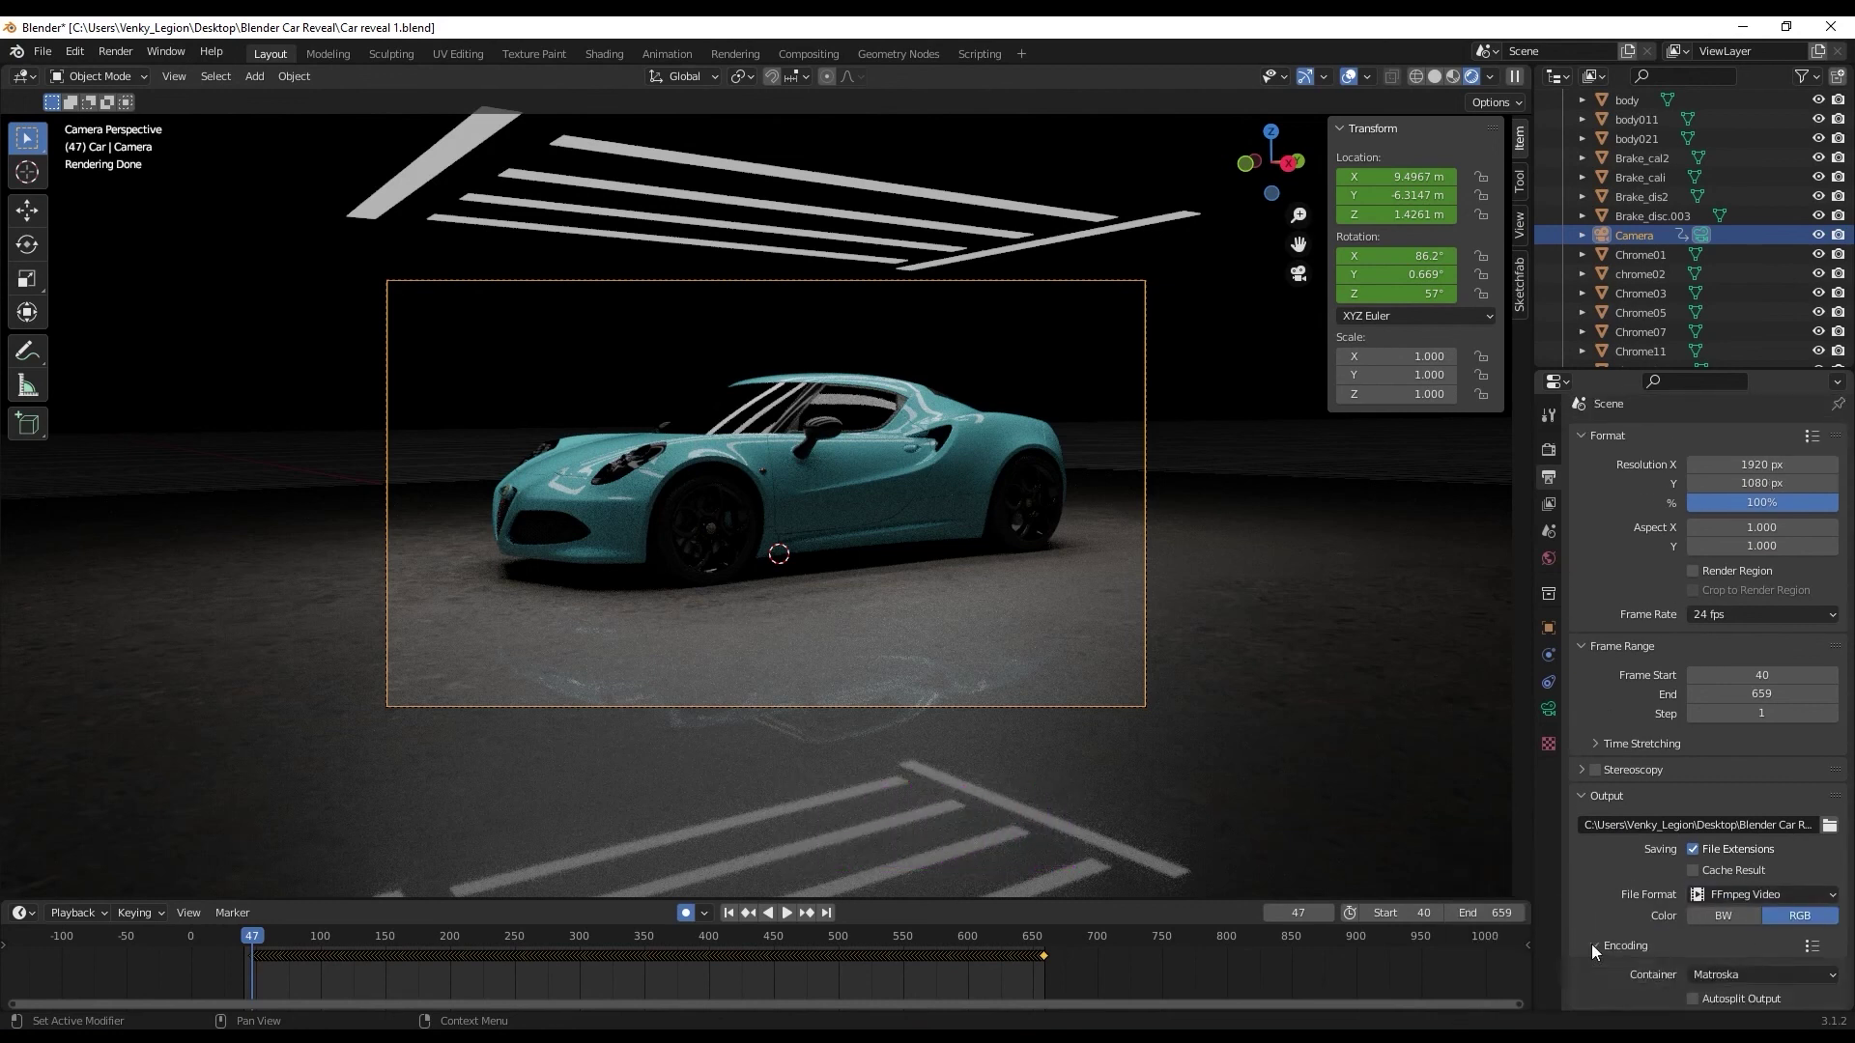
scroll(1737, 872, down, 3)
click(1743, 779)
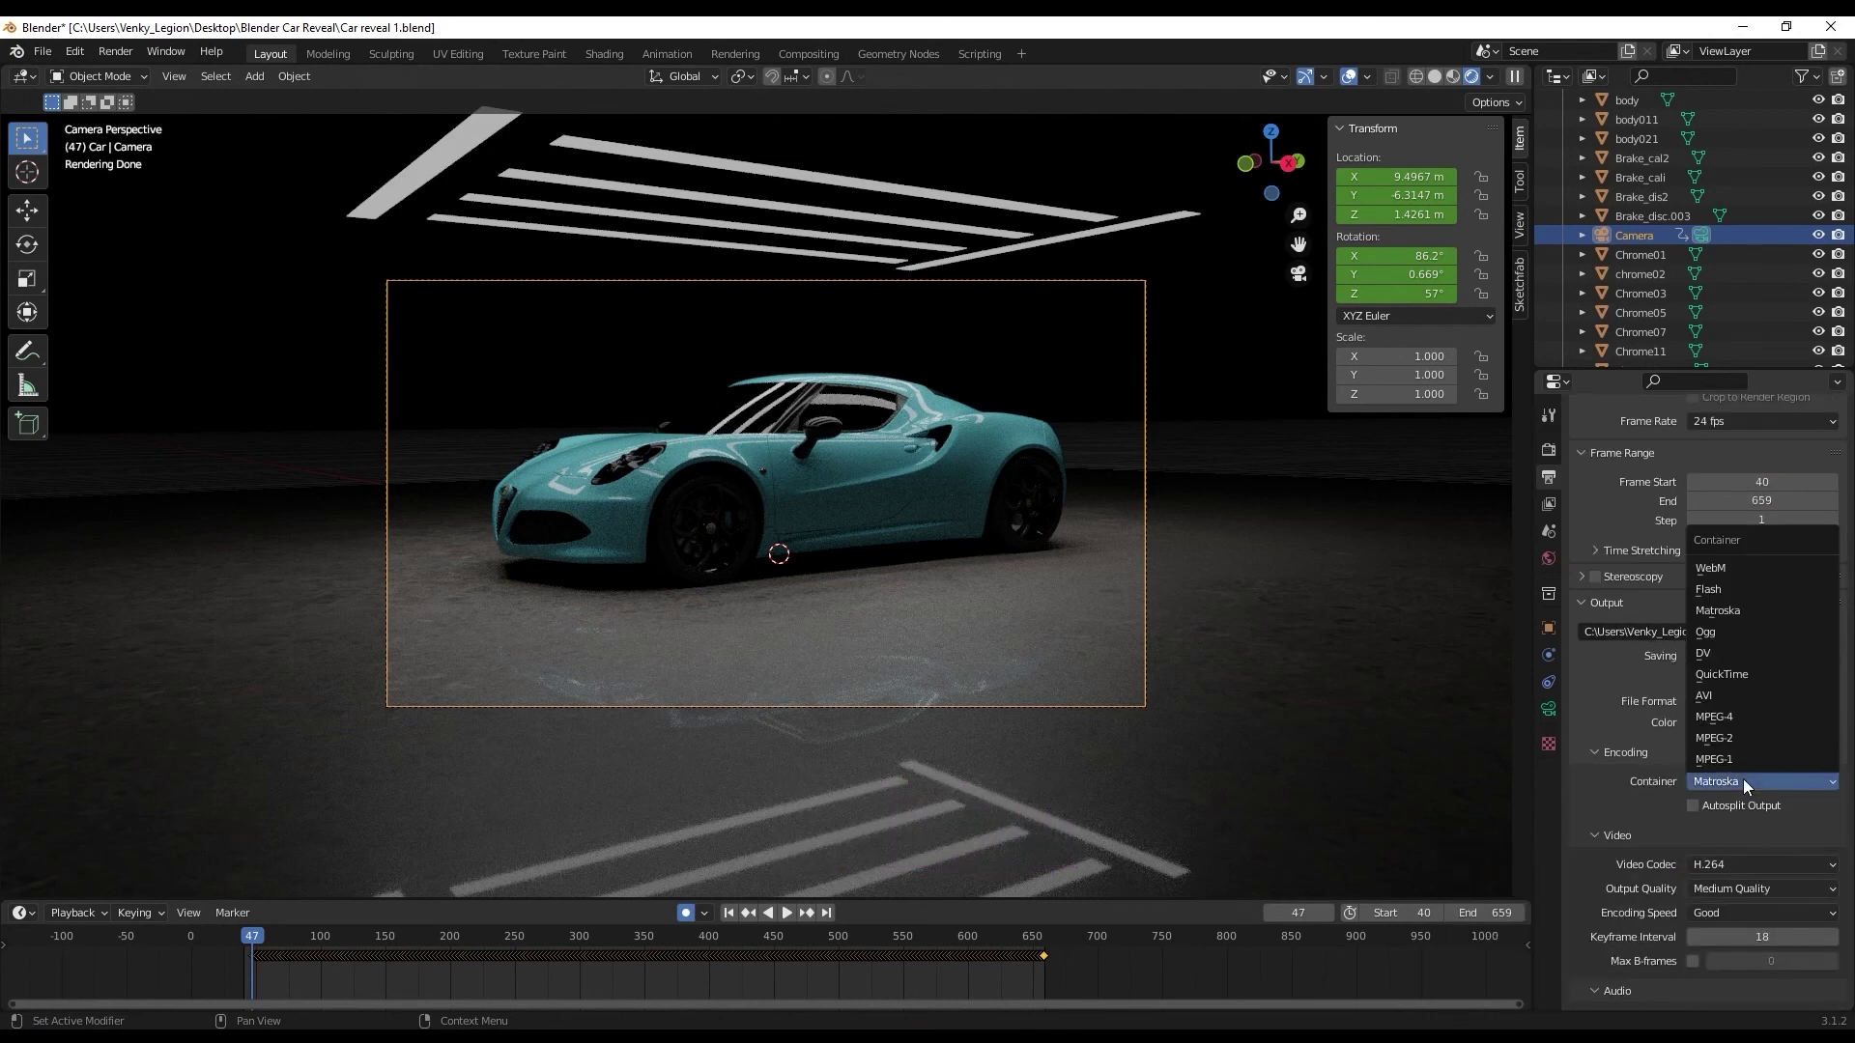
click(1738, 713)
scroll(1739, 831, down, 2)
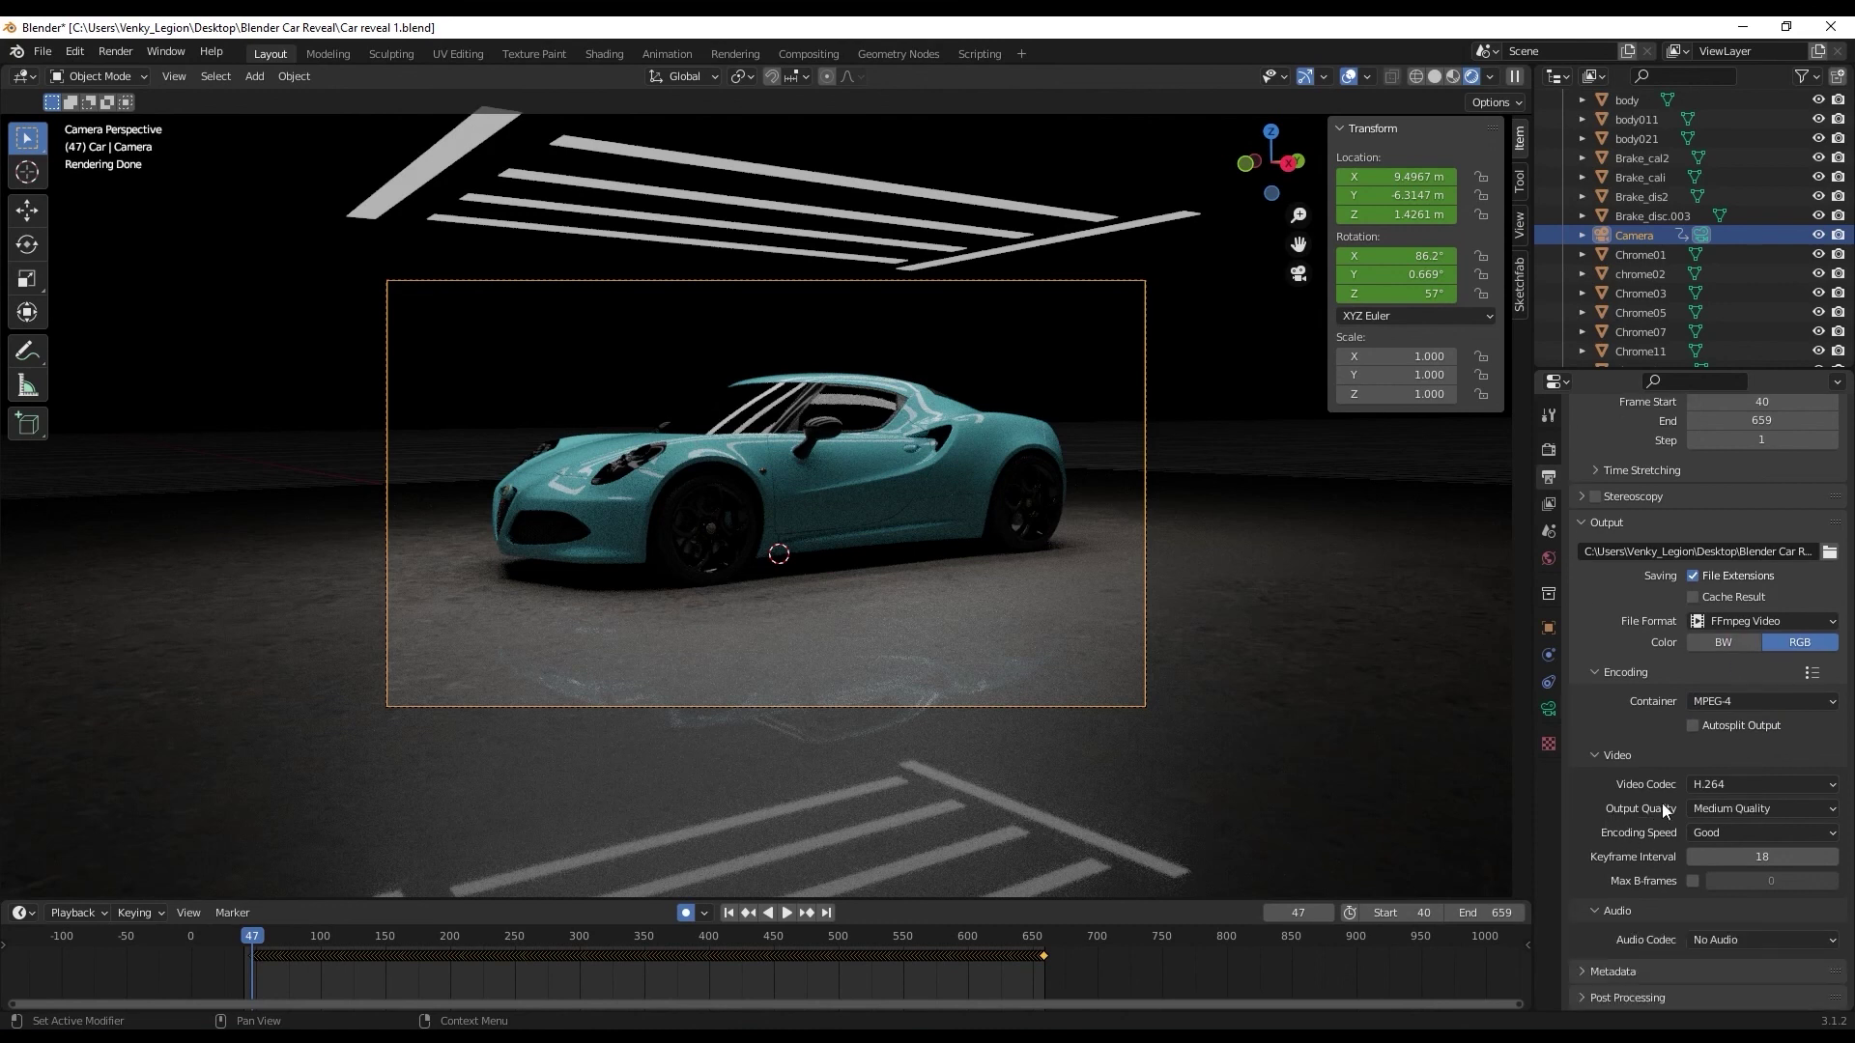
Set the video output quality to Perceptually Lossless and render the animation
click(1724, 809)
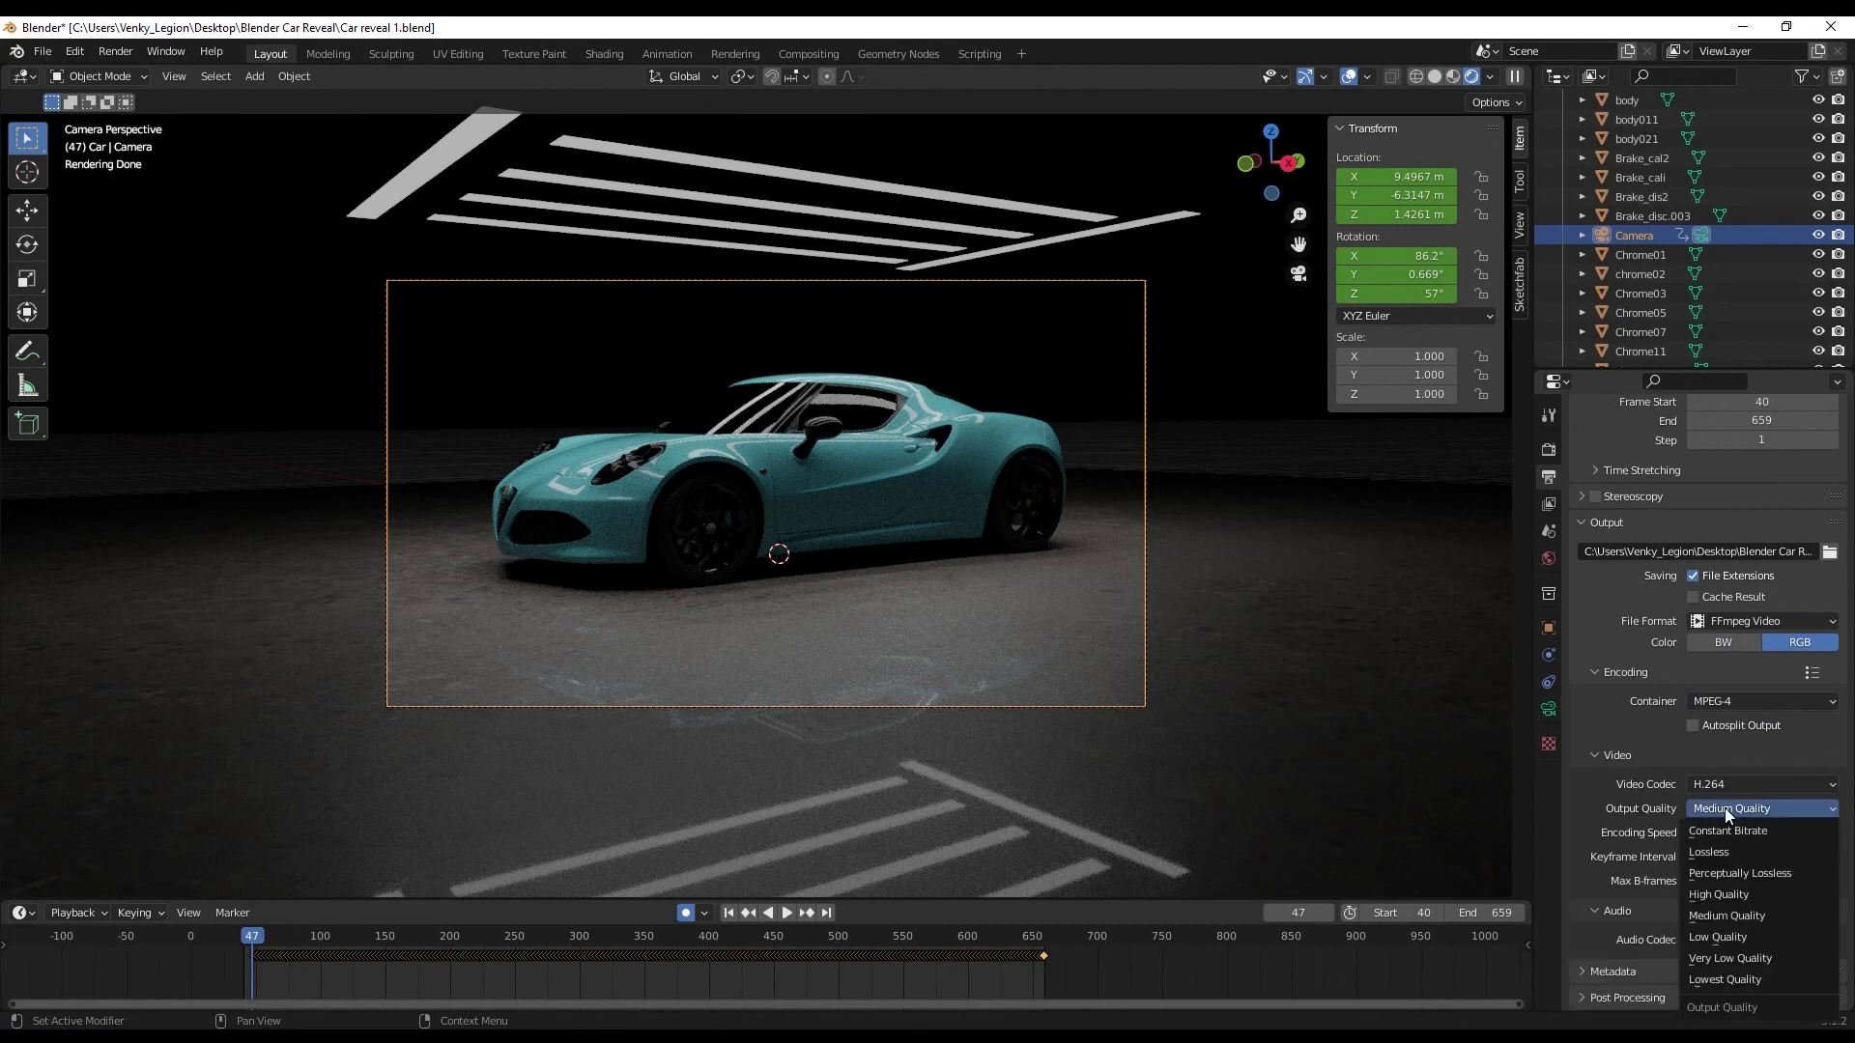
click(1726, 875)
key(ctrl+F12)
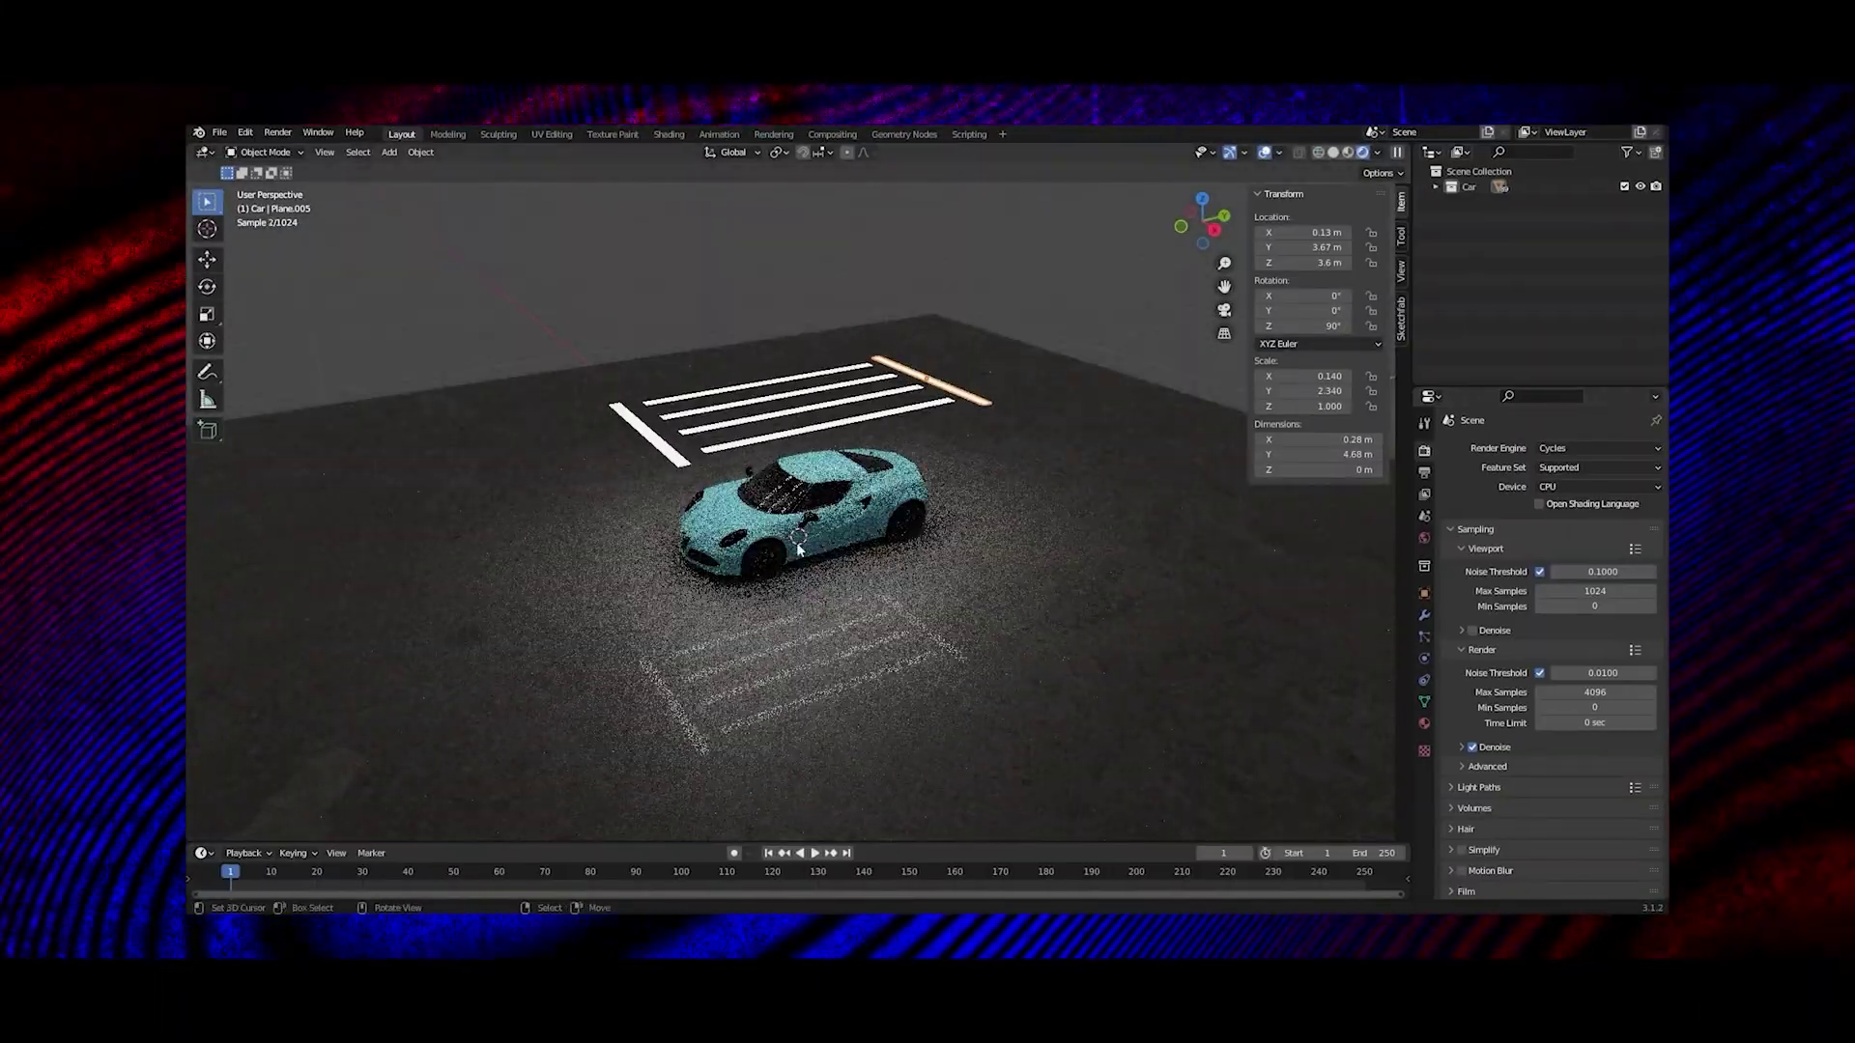
scroll(798, 548, up, 4)
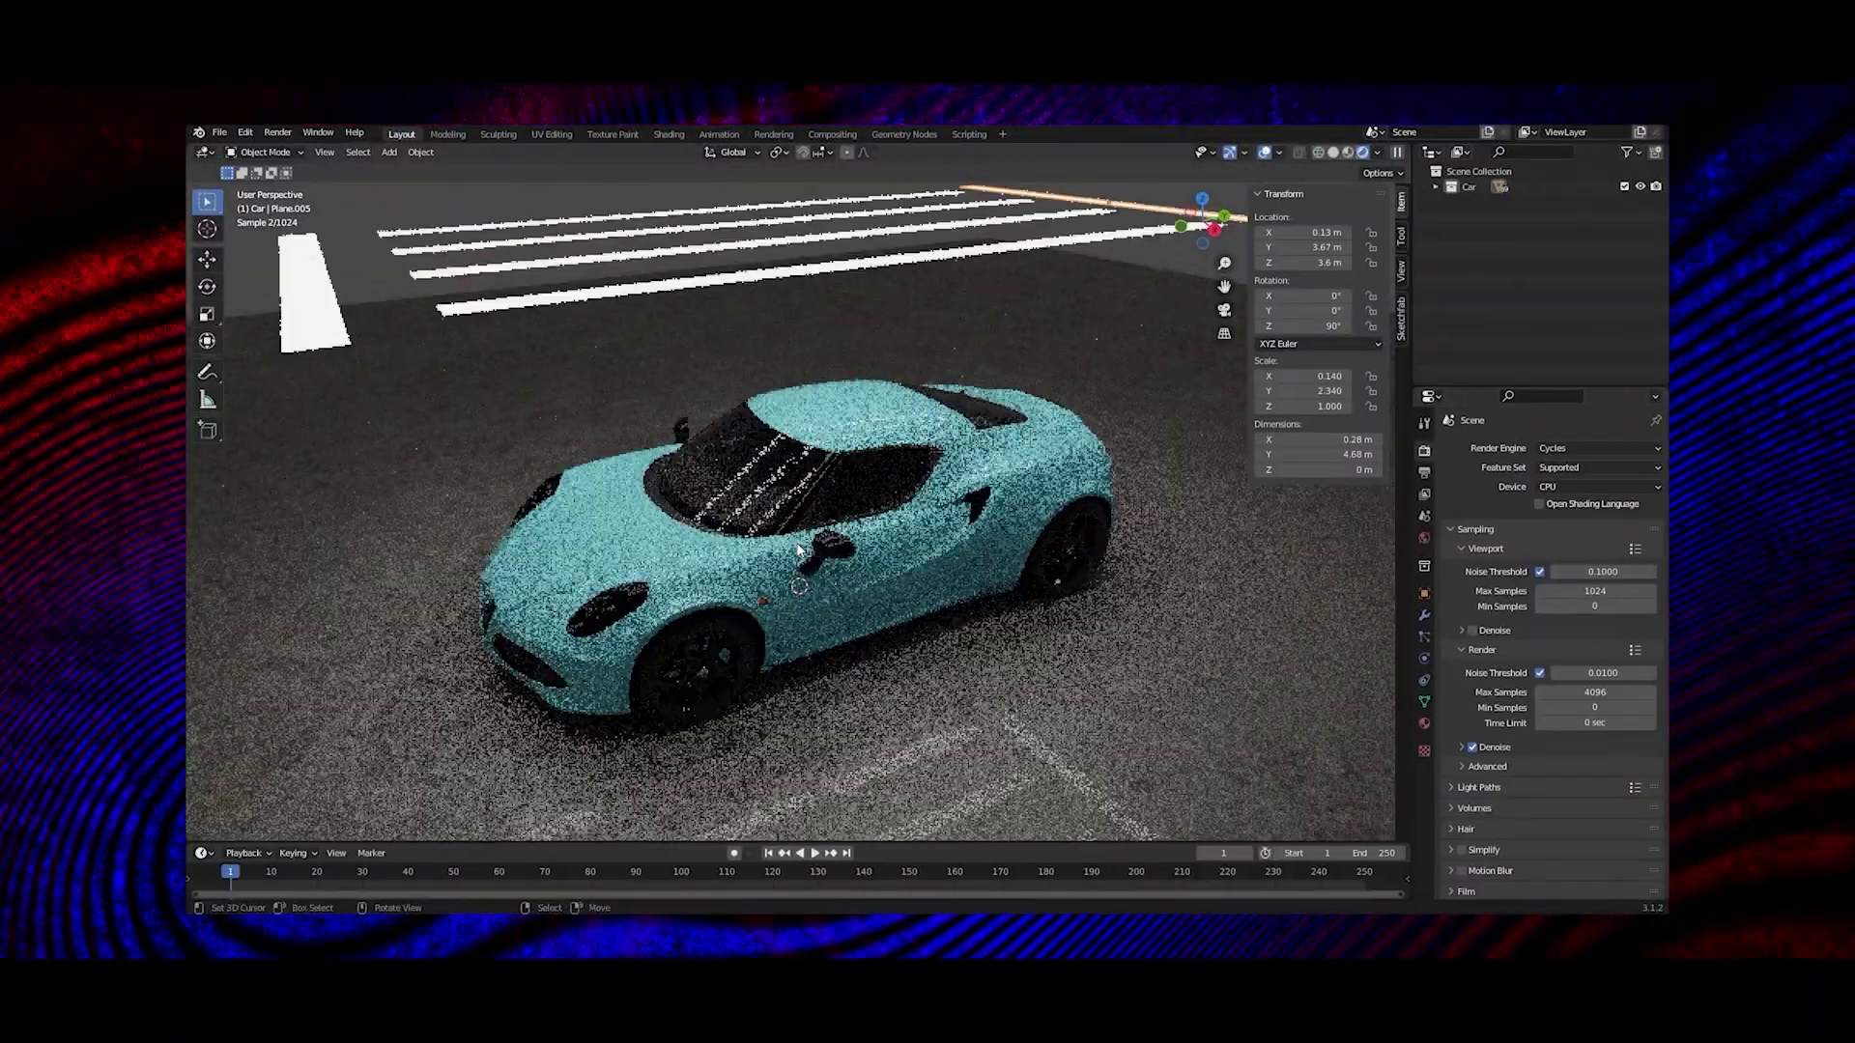